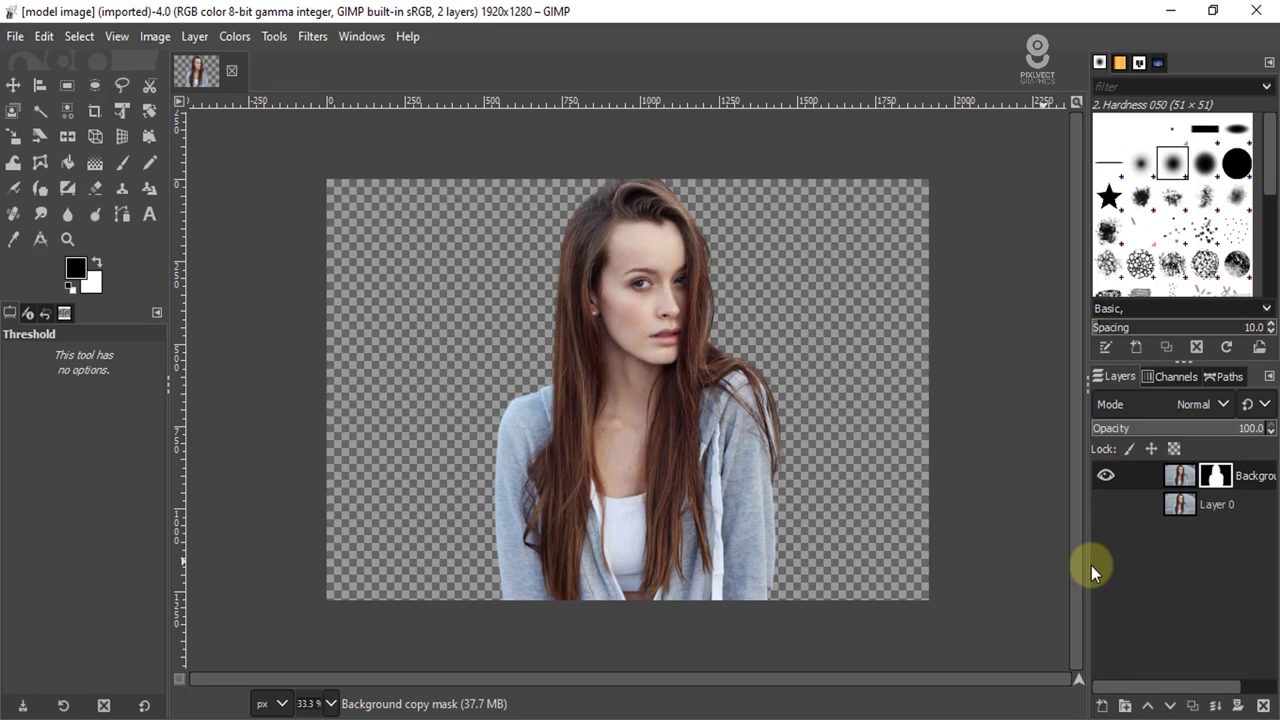
pyautogui.scroll(4, 668, 290)
pyautogui.scroll(-1, 668, 297)
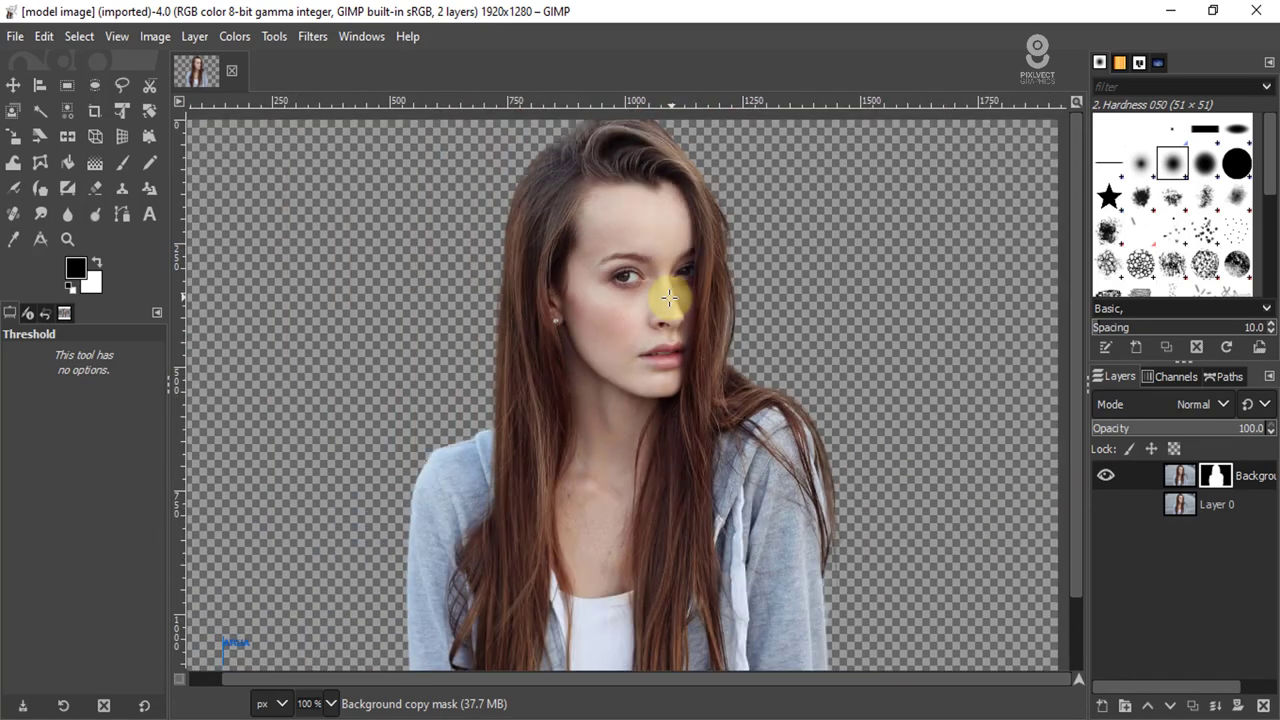
pyautogui.scroll(-3, 668, 297)
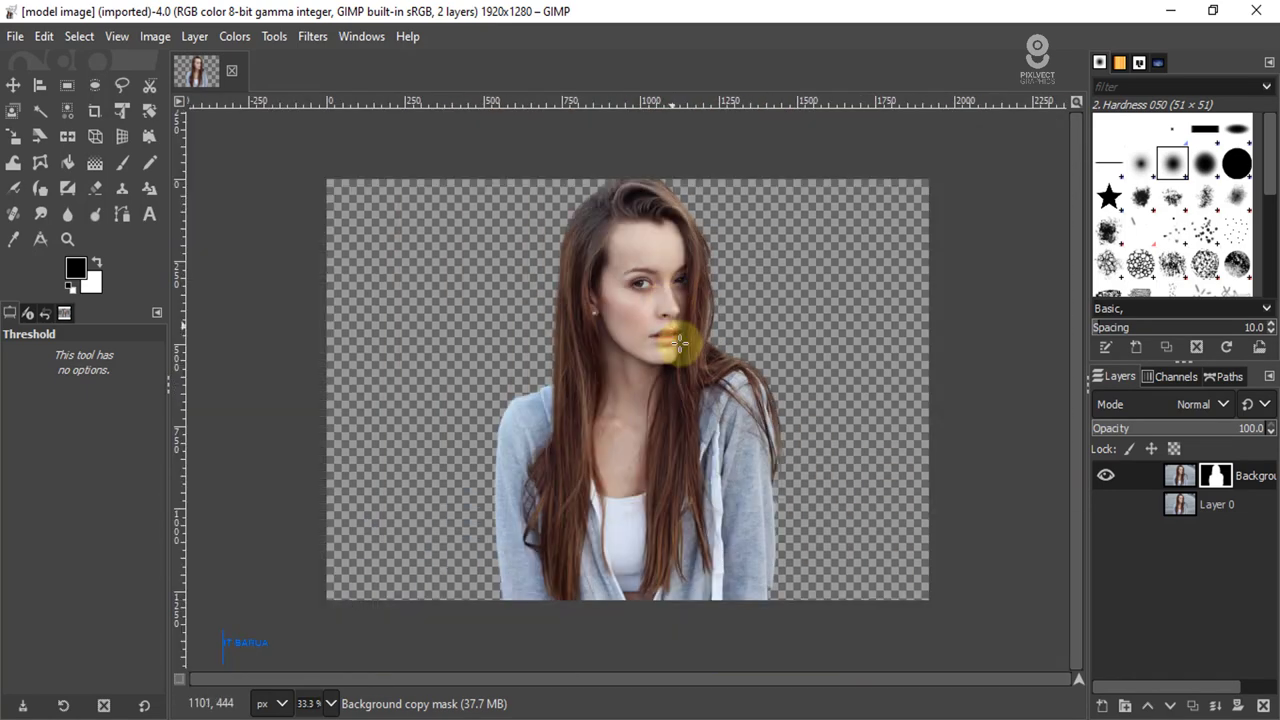
pyautogui.click(1105, 477)
pyautogui.click(1105, 504)
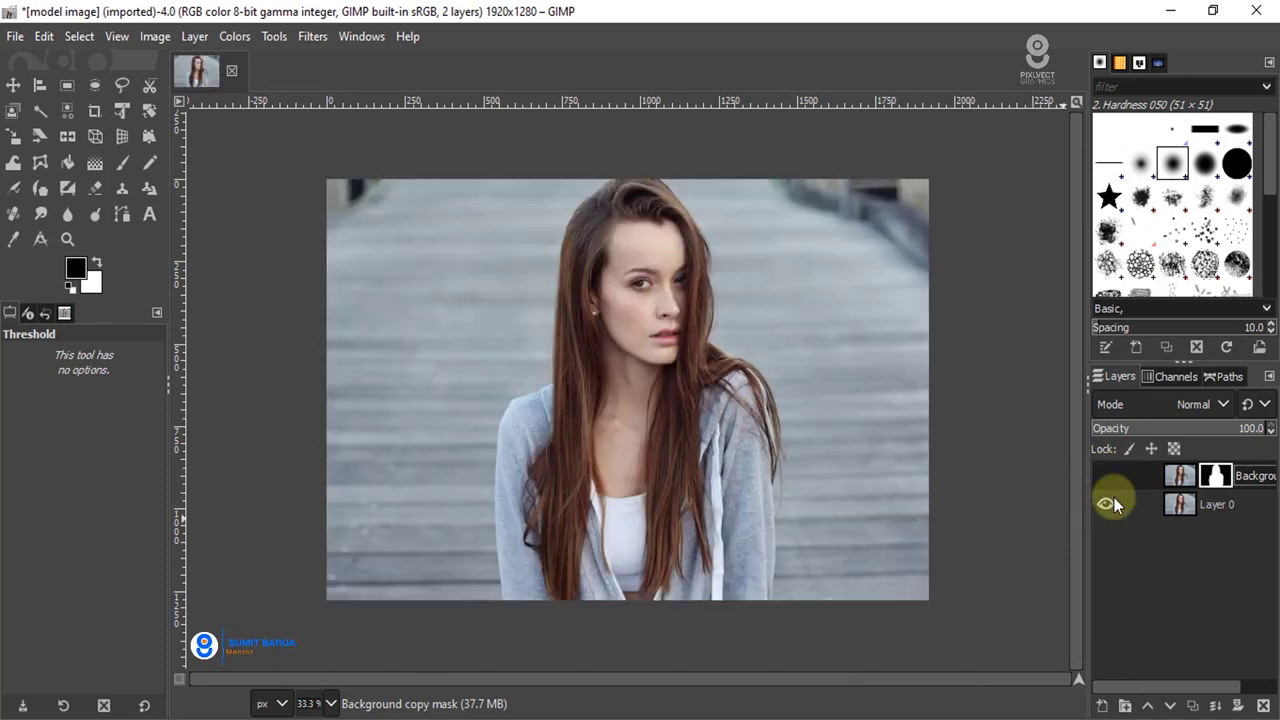
pyautogui.click(1107, 477)
pyautogui.click(1104, 506)
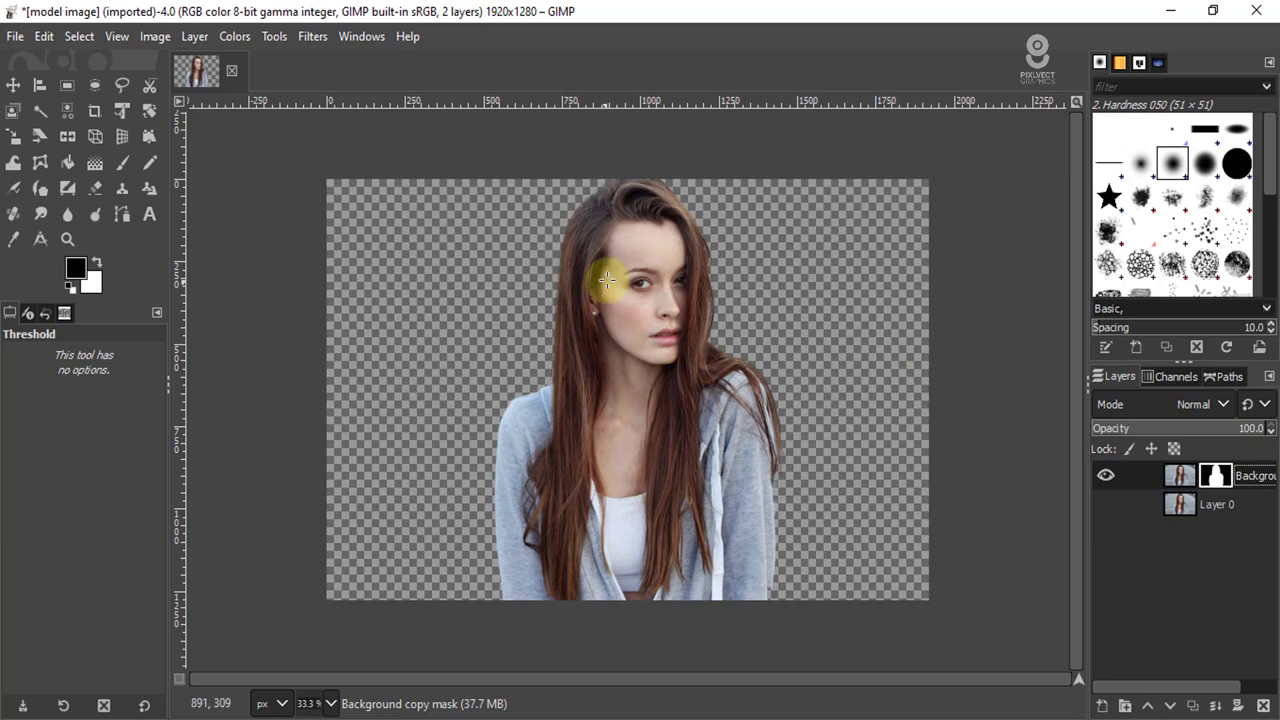
pyautogui.scroll(1, 630, 286)
pyautogui.scroll(-2, 640, 300)
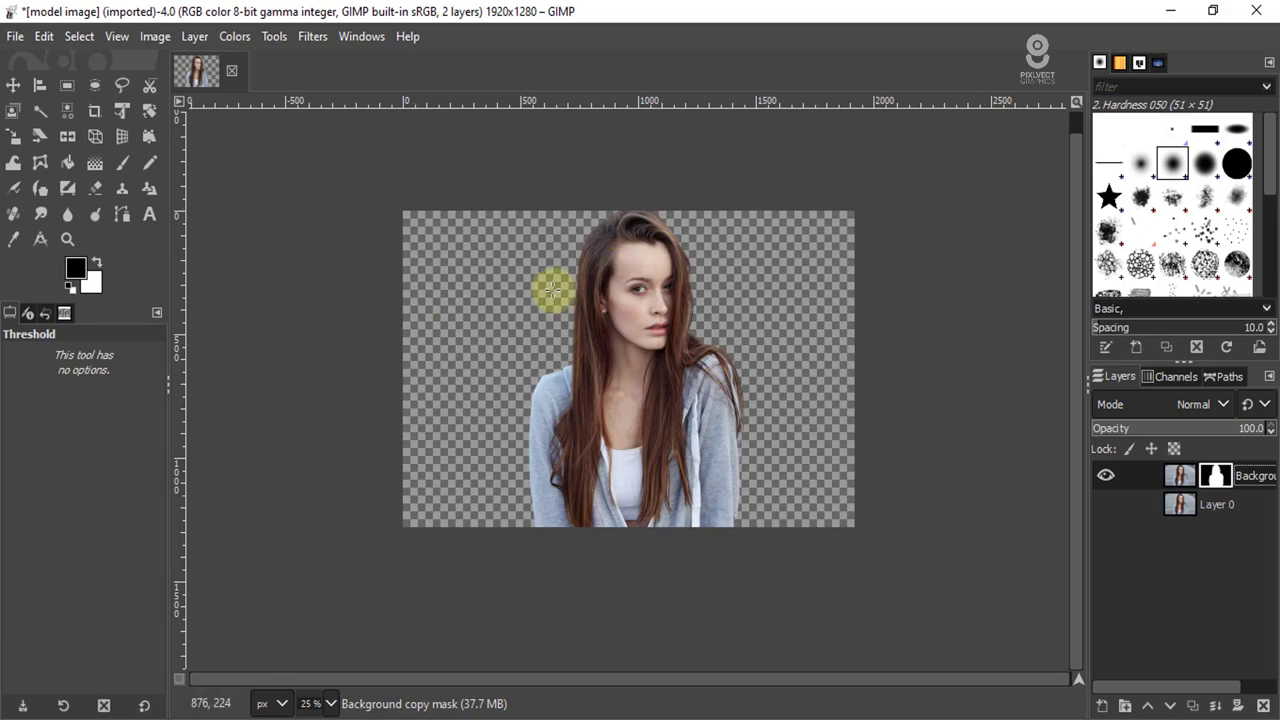
pyautogui.scroll(4, 680, 271)
pyautogui.scroll(-2, 604, 263)
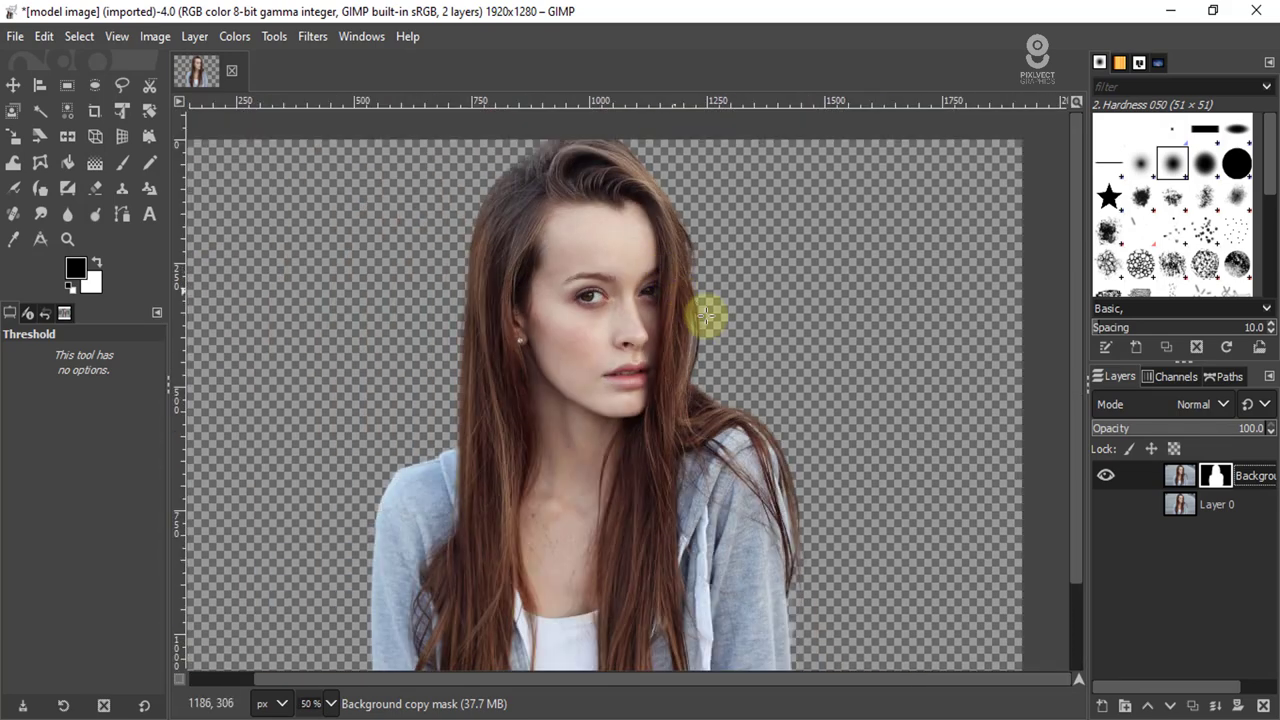
pyautogui.scroll(-2, 690, 240)
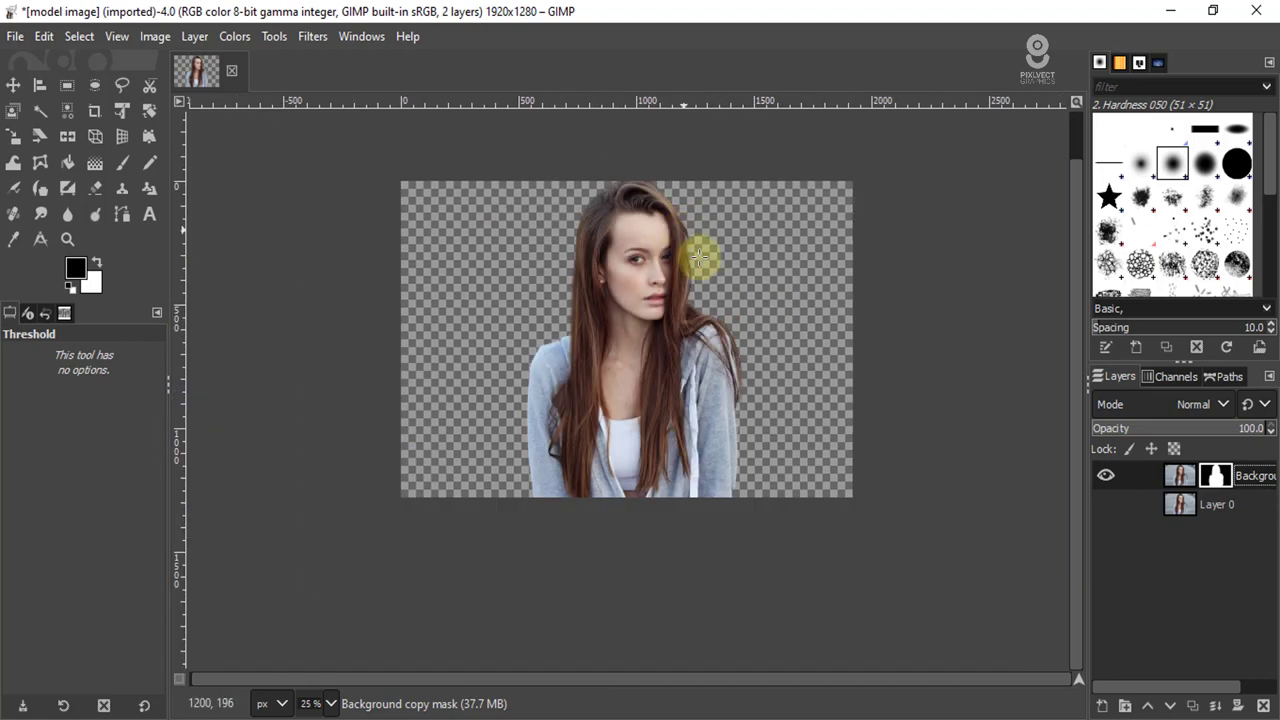
pyautogui.scroll(1, 715, 295)
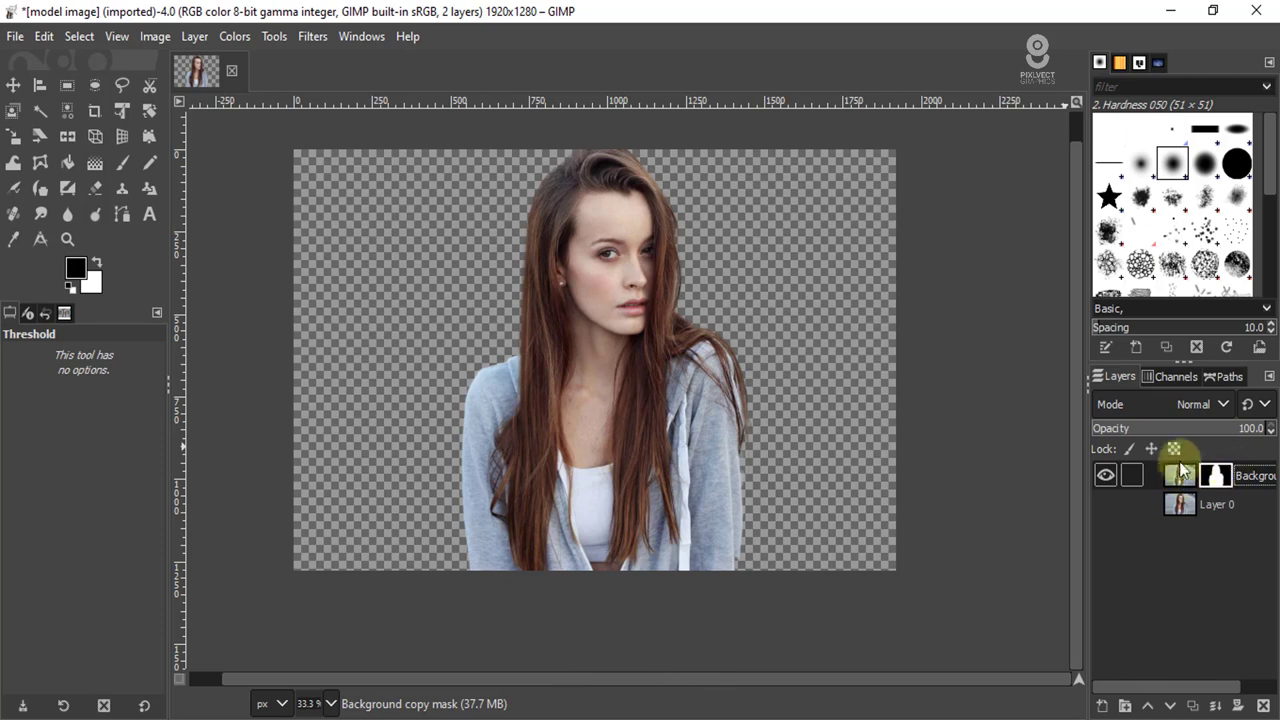
# - Apply the Background copy layer's mask permanently to the cut-out woman
pyautogui.rightClick(1260, 480)
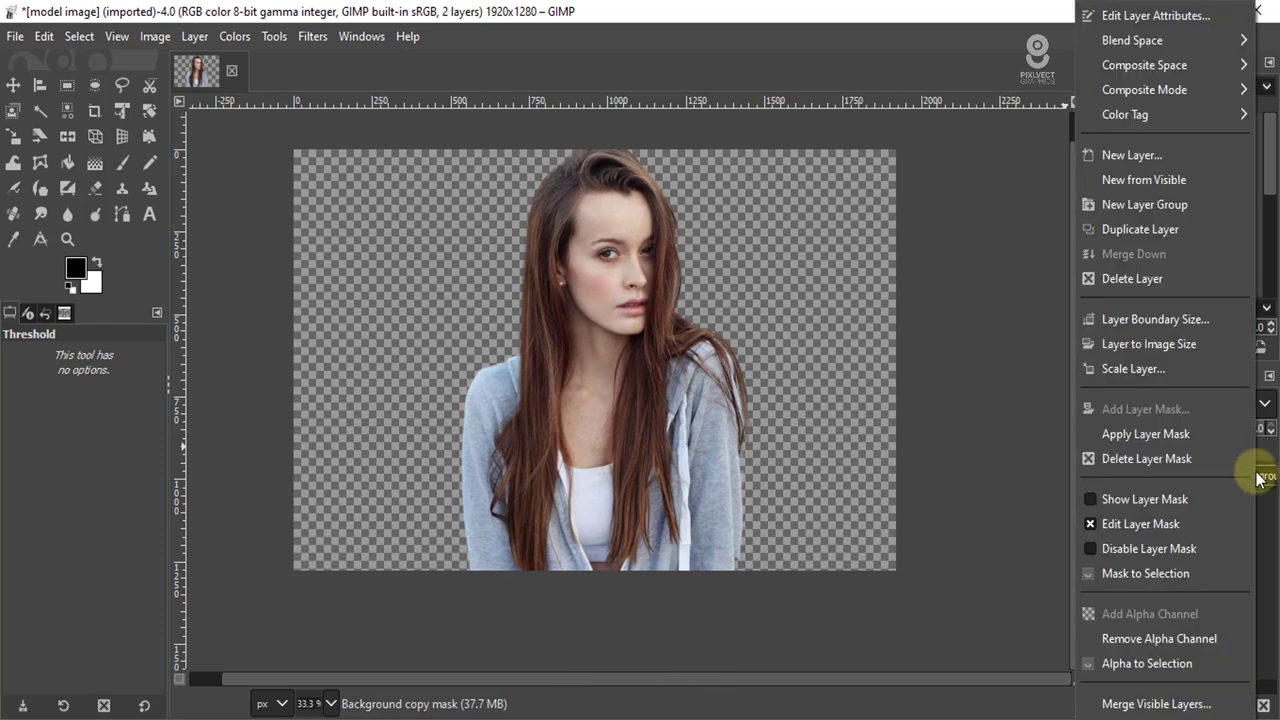
pyautogui.click(1139, 440)
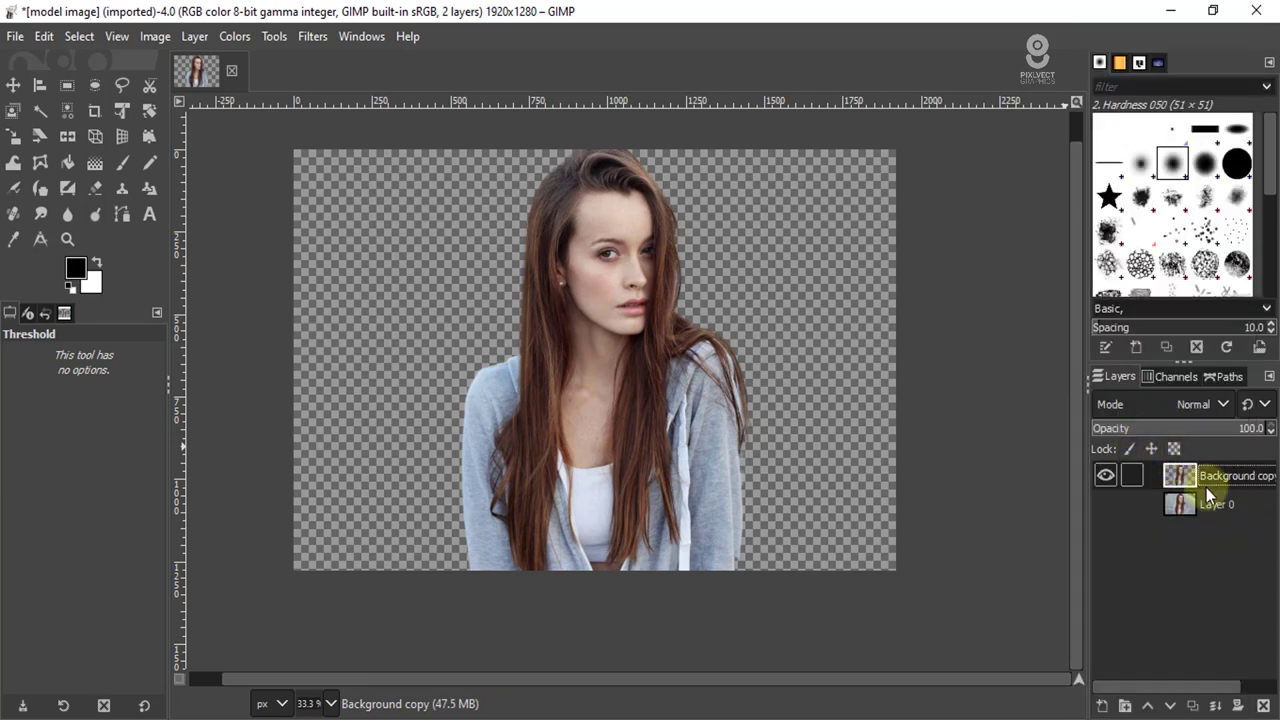
pyautogui.click(1104, 476)
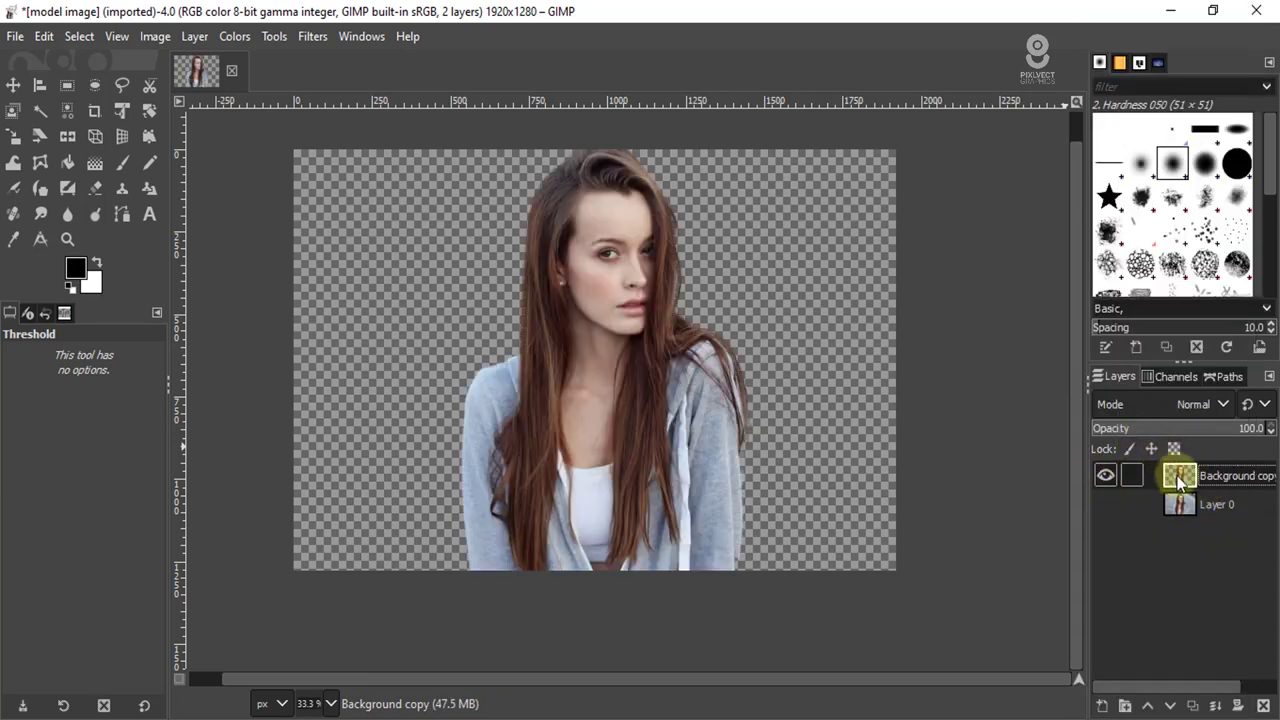
# - Delete the original Layer 0 photo layer
pyautogui.click(1202, 507)
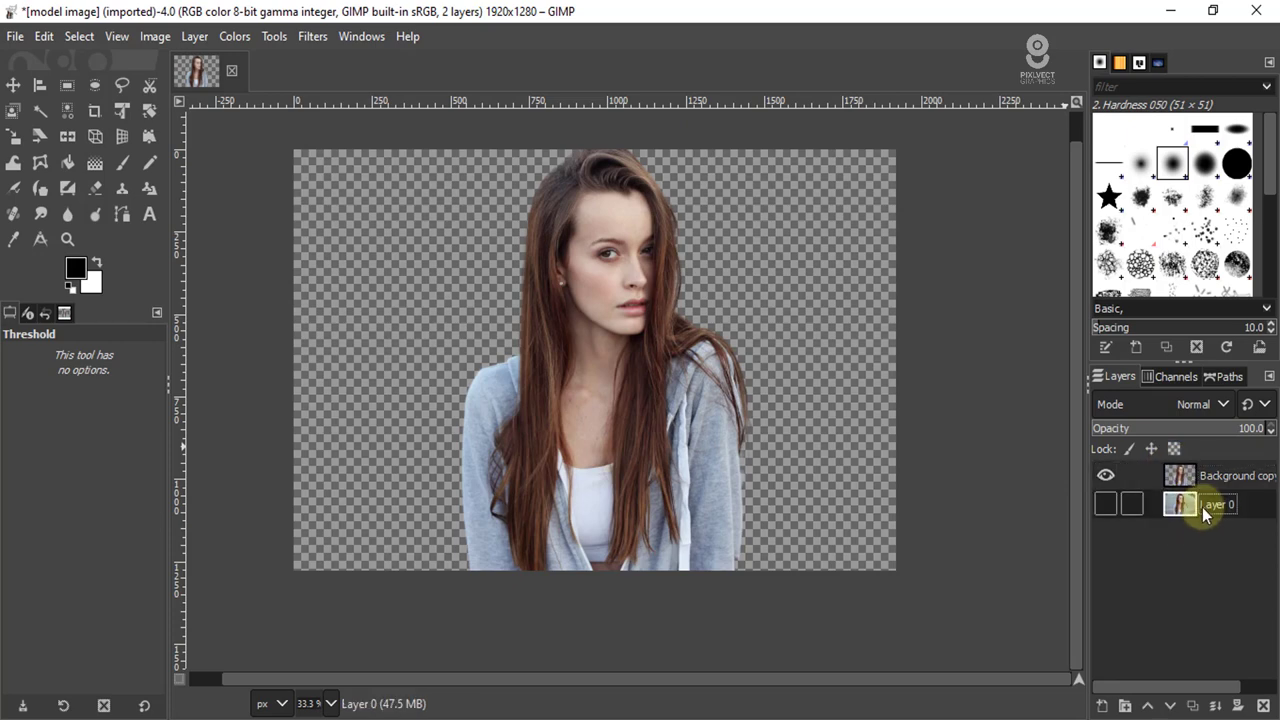
pyautogui.click(1264, 706)
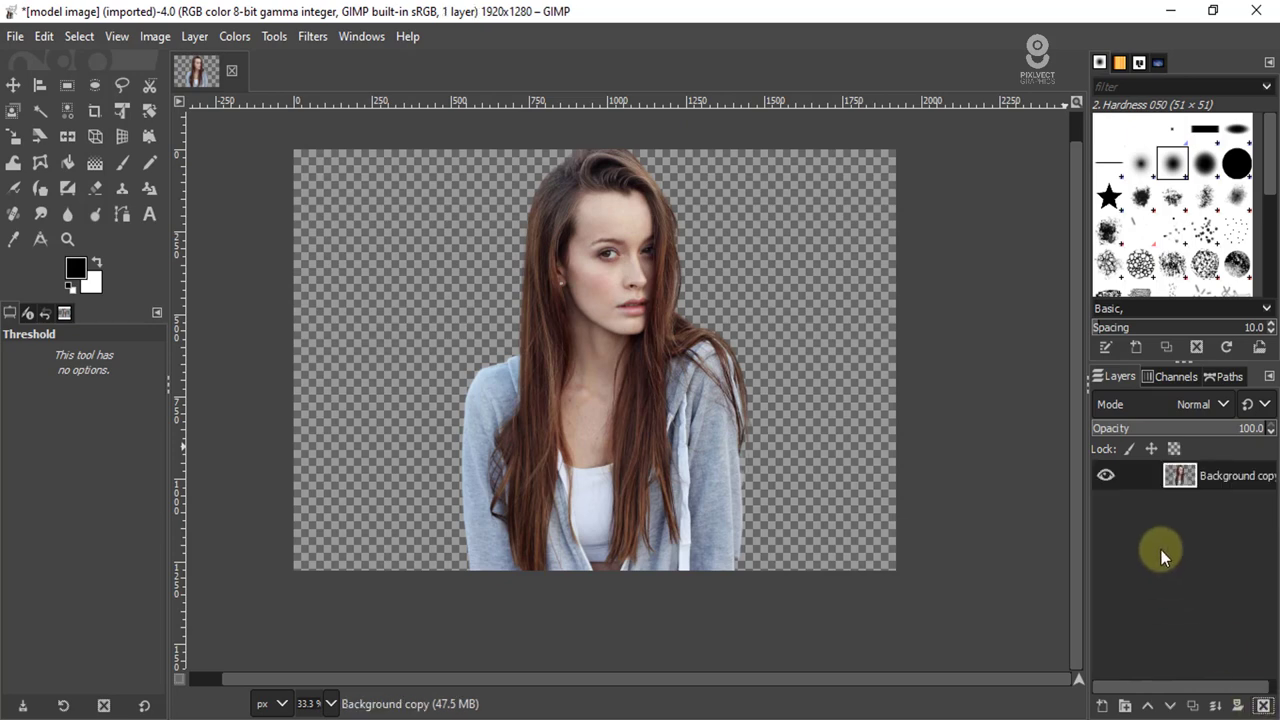
pyautogui.scroll(2, 600, 240)
pyautogui.scroll(-2, 607, 250)
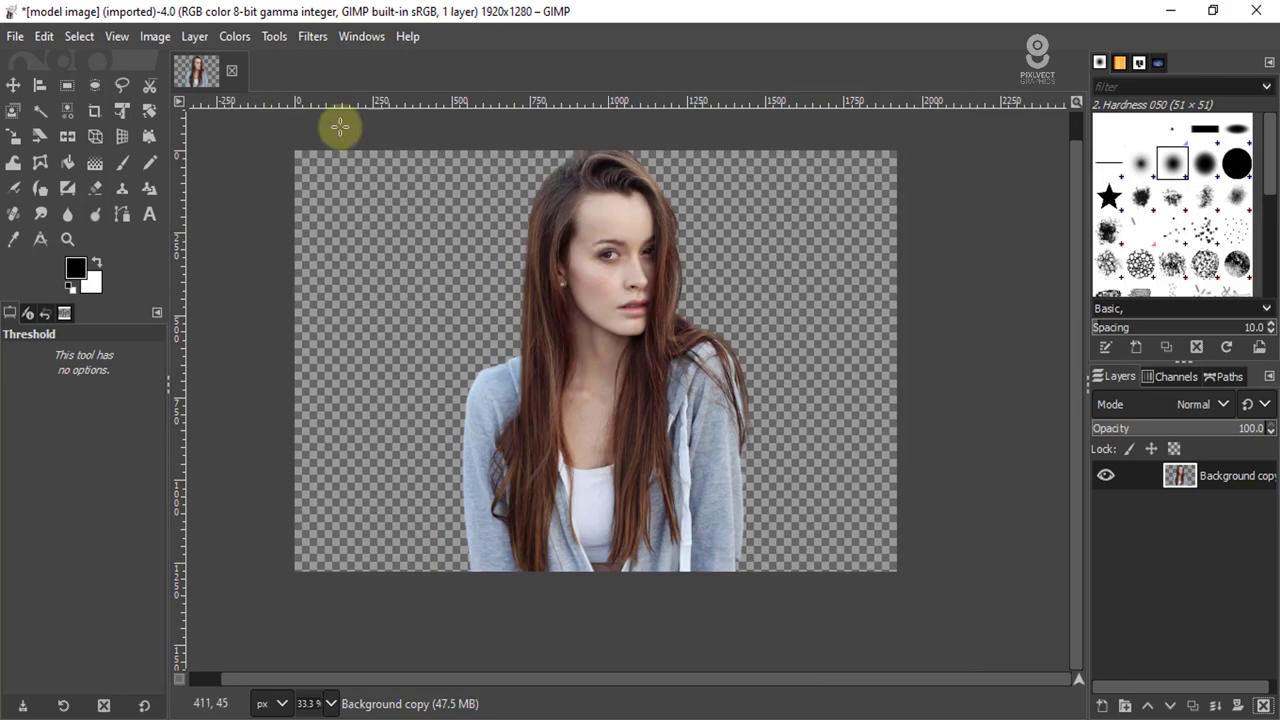
# - Desaturate the cut-out woman in Luma mode after comparing Value, Average and Lightness modes
pyautogui.click(238, 37)
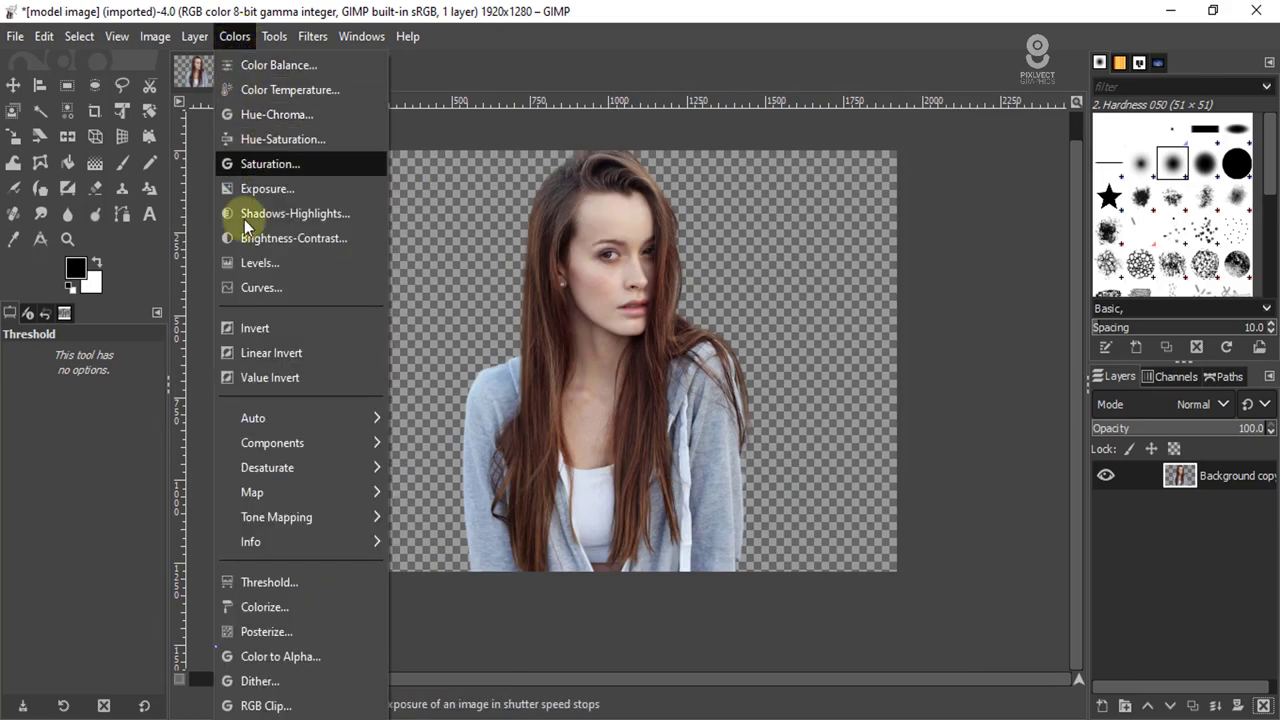
pyautogui.moveTo(267, 467)
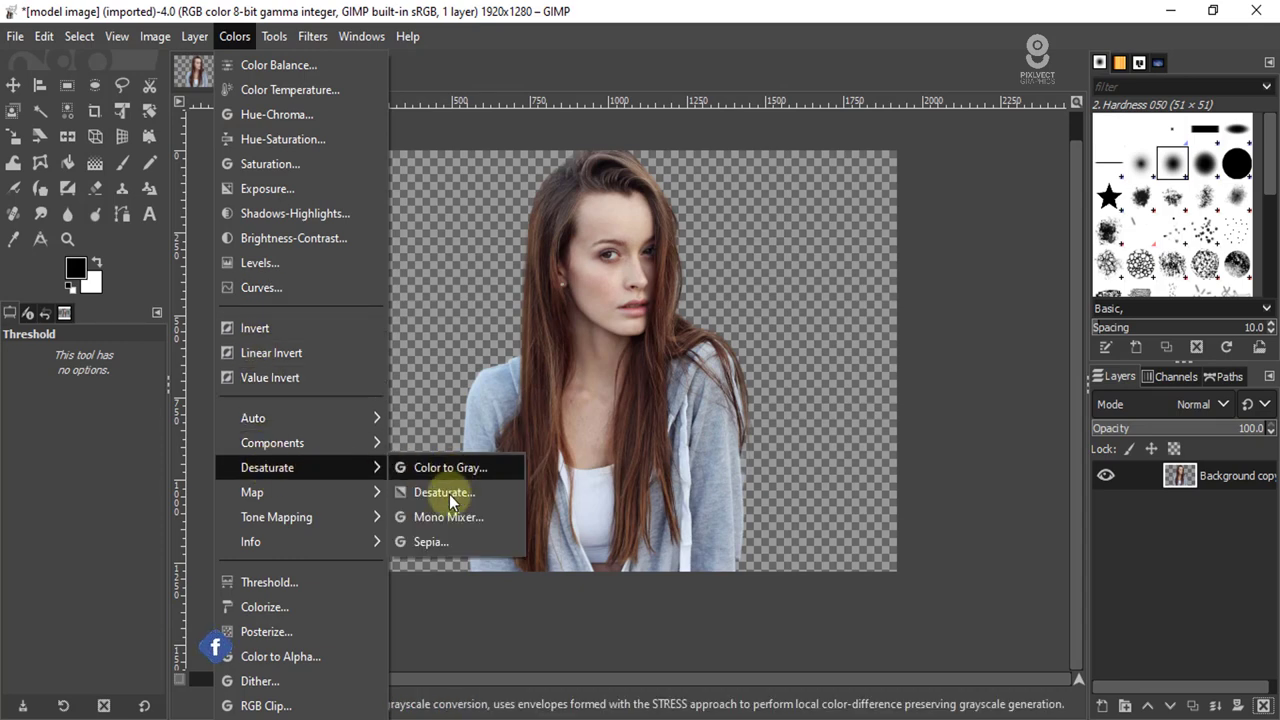
pyautogui.click(445, 496)
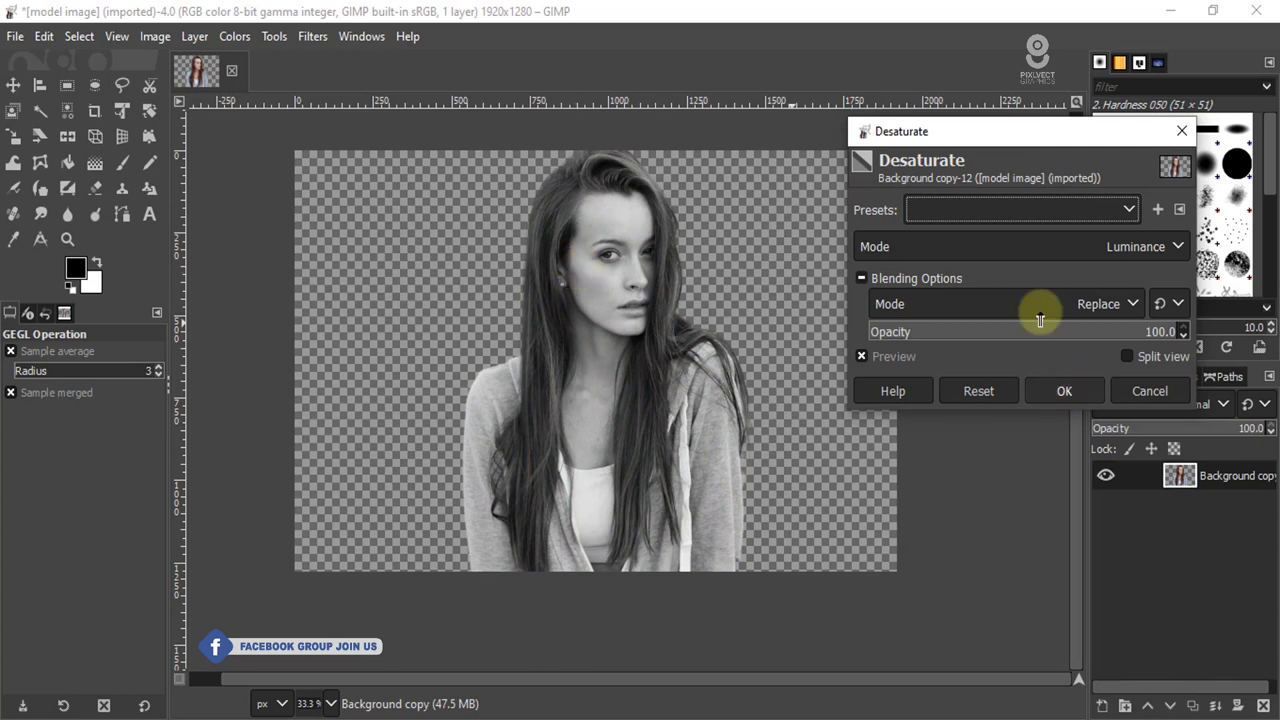
pyautogui.click(1103, 249)
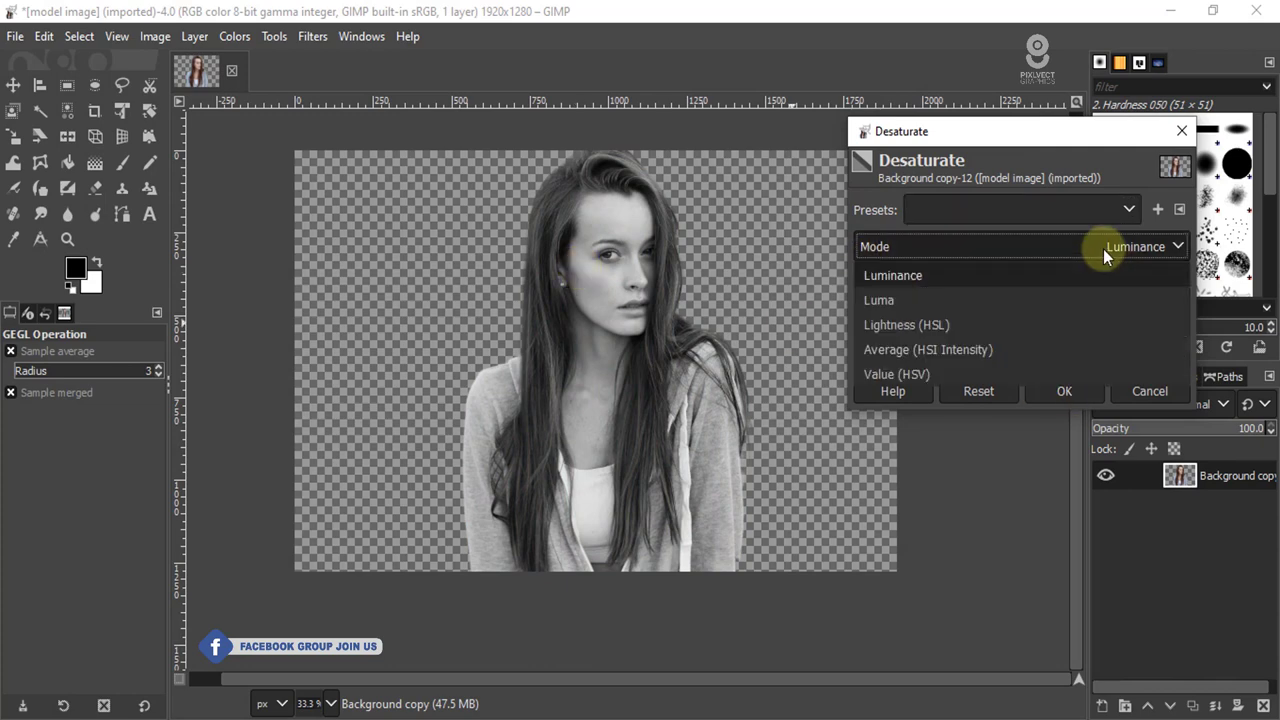
pyautogui.click(918, 374)
pyautogui.click(971, 245)
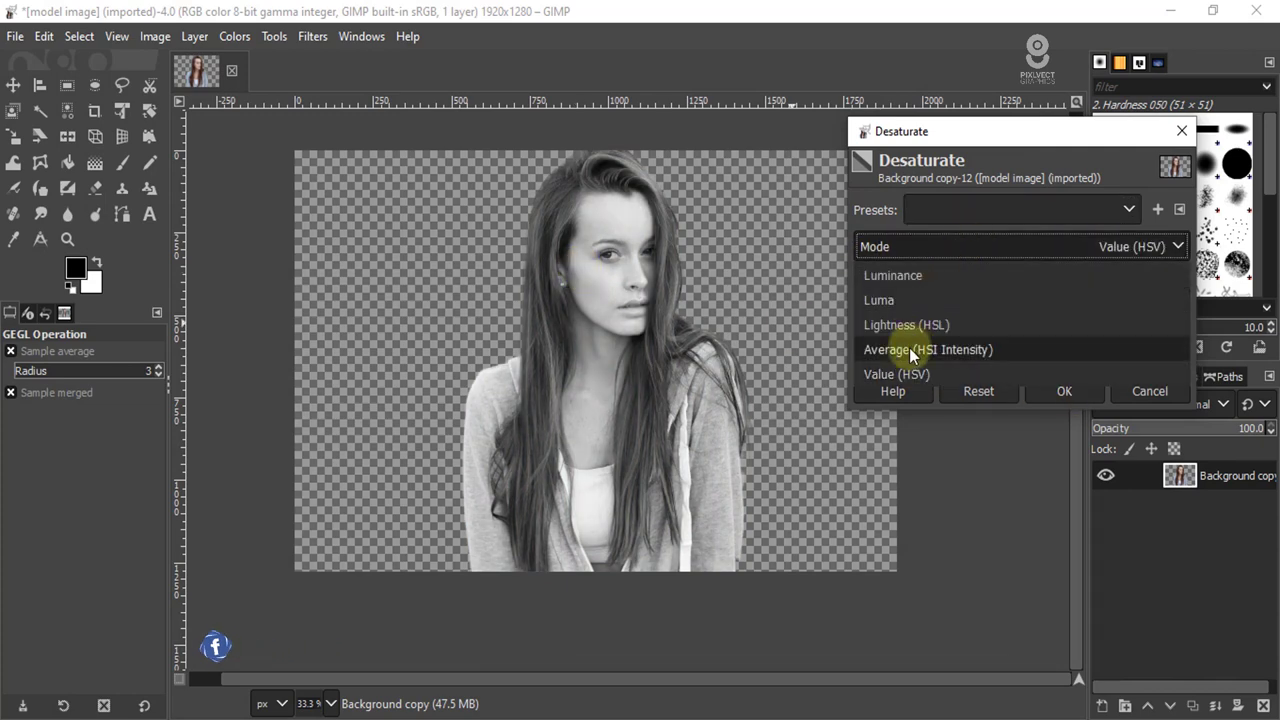
pyautogui.click(904, 350)
pyautogui.click(1002, 247)
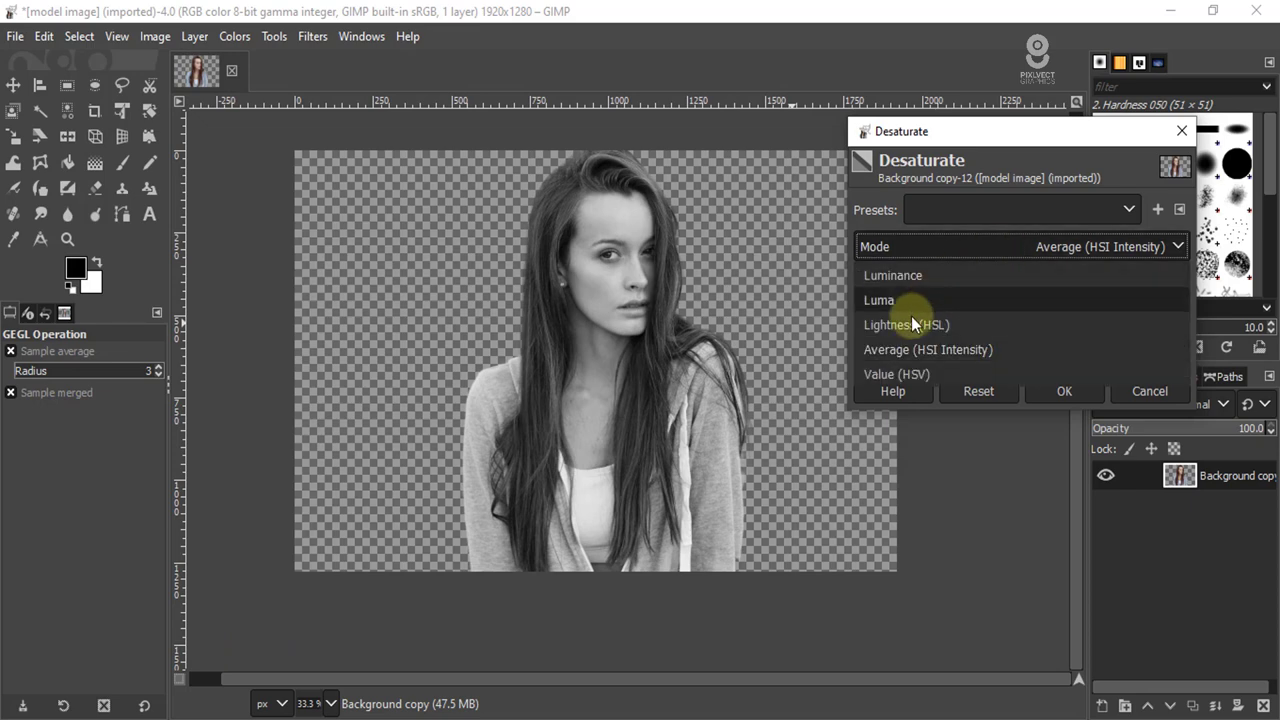
pyautogui.click(908, 320)
pyautogui.click(1016, 252)
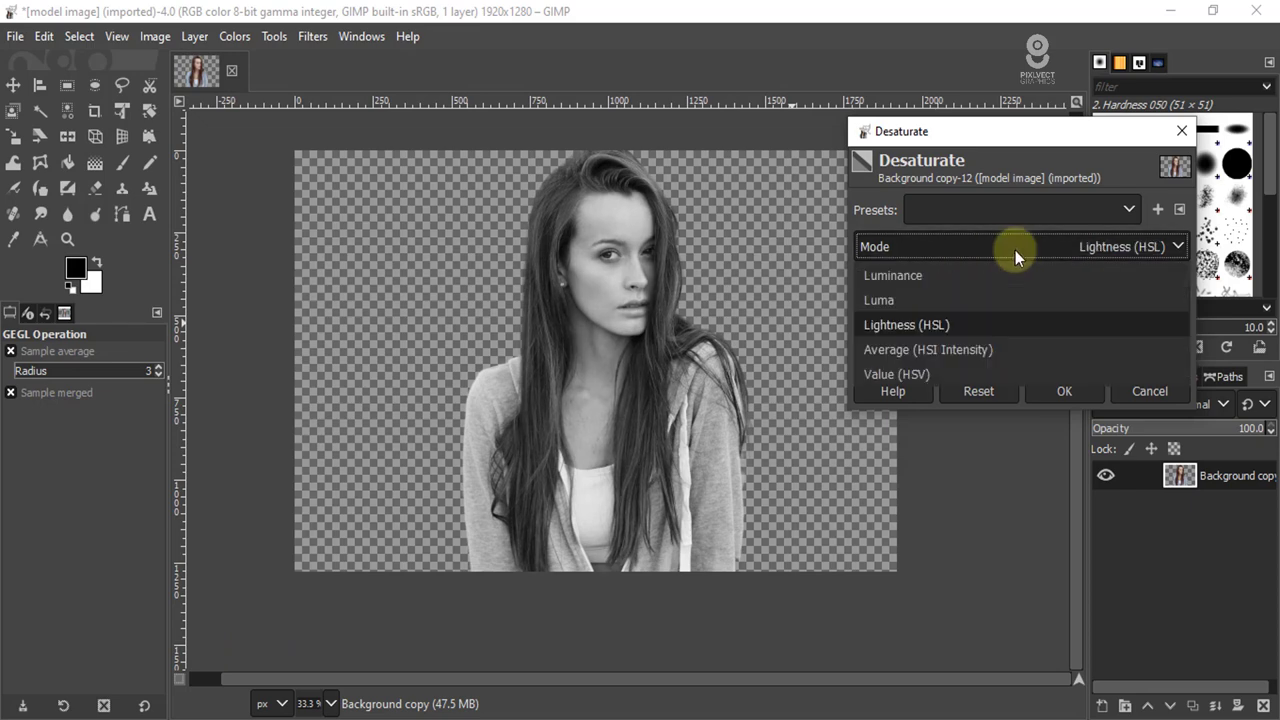
pyautogui.click(903, 299)
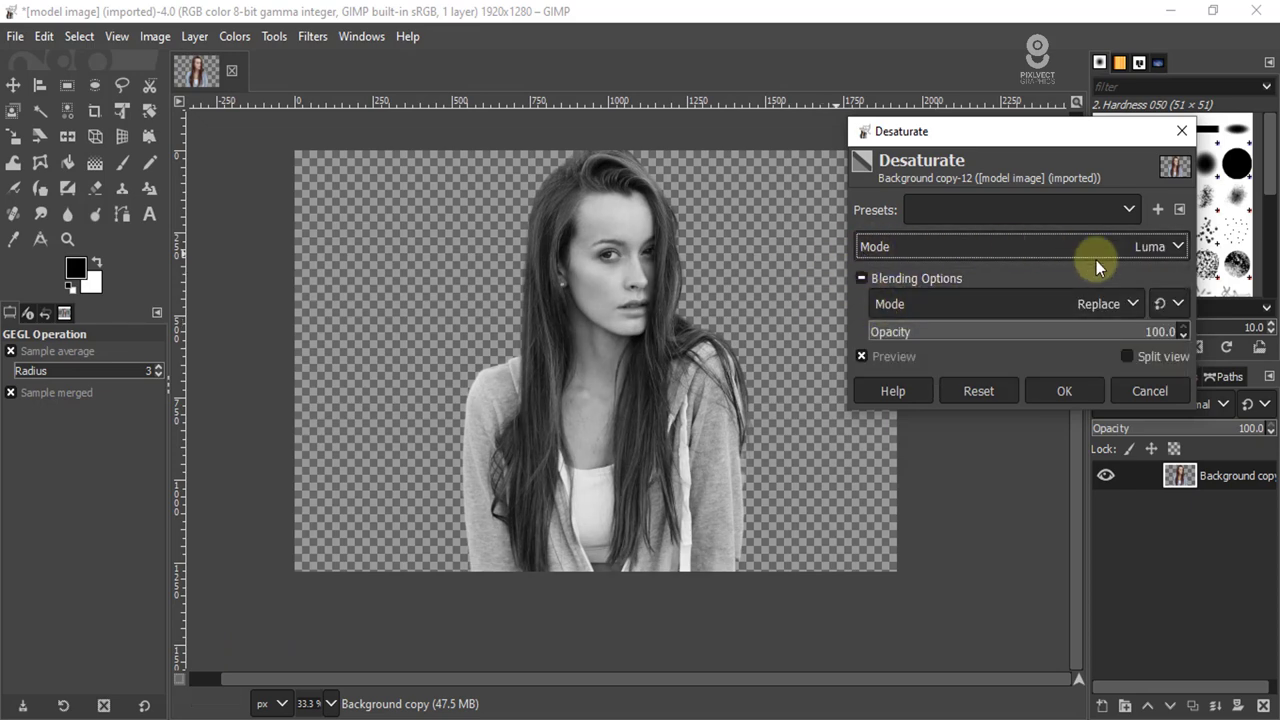
pyautogui.click(1065, 391)
pyautogui.keyDown('ctrl'); pyautogui.scroll(2, 605, 208); pyautogui.keyUp('ctrl')
pyautogui.keyDown('ctrl'); pyautogui.scroll(2, 601, 206); pyautogui.keyUp('ctrl')
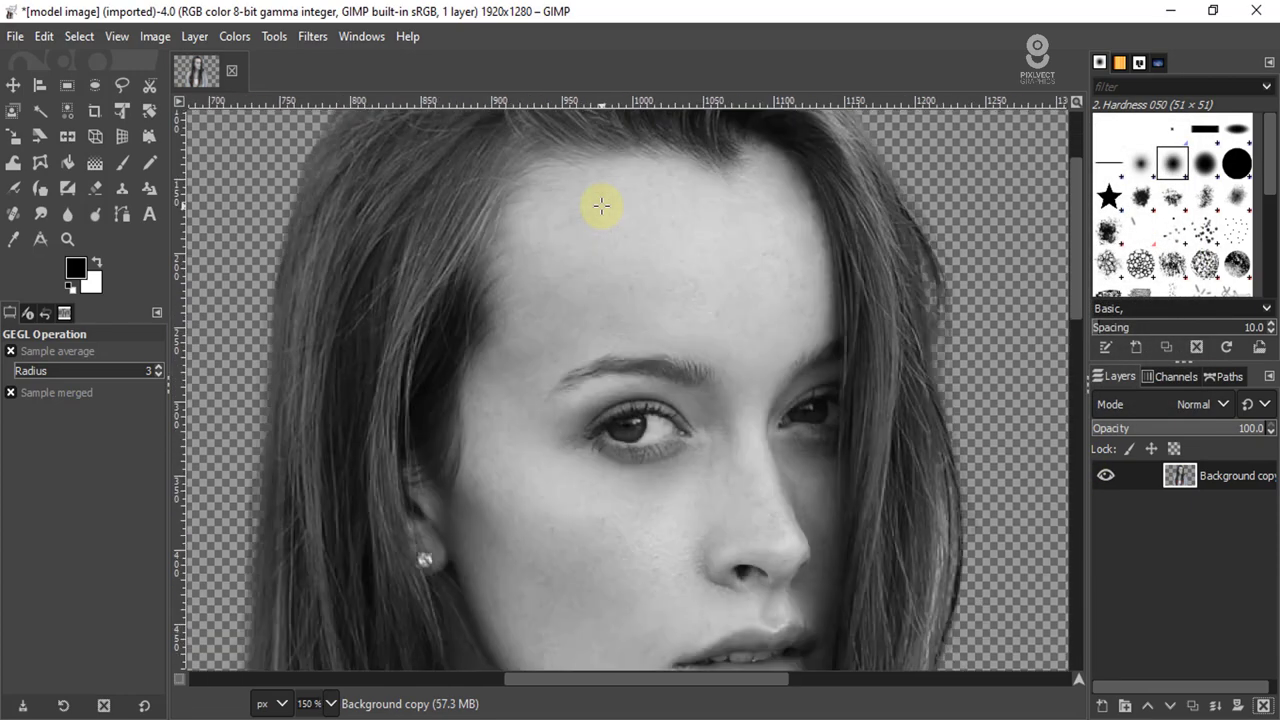
pyautogui.keyDown('ctrl'); pyautogui.scroll(-3, 601, 206); pyautogui.keyUp('ctrl')
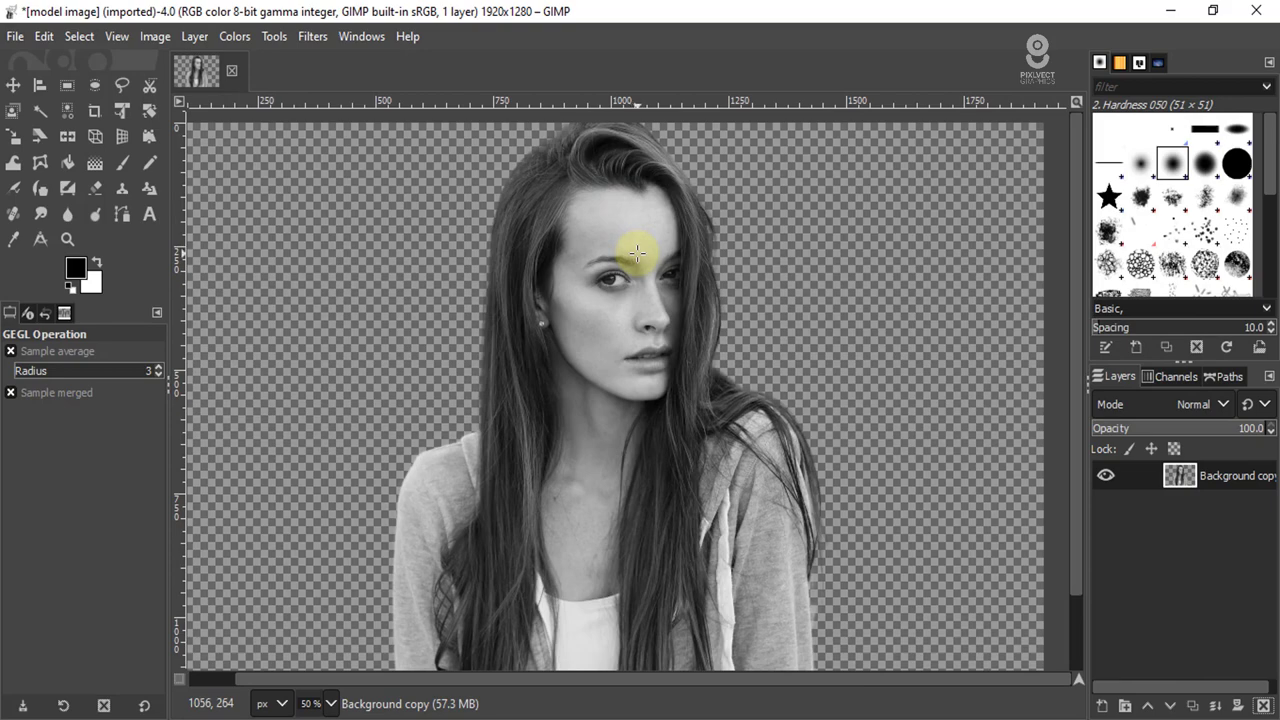
pyautogui.keyDown('ctrl'); pyautogui.scroll(1, 521, 272); pyautogui.keyUp('ctrl')
pyautogui.keyDown('ctrl'); pyautogui.scroll(2, 531, 272); pyautogui.keyUp('ctrl')
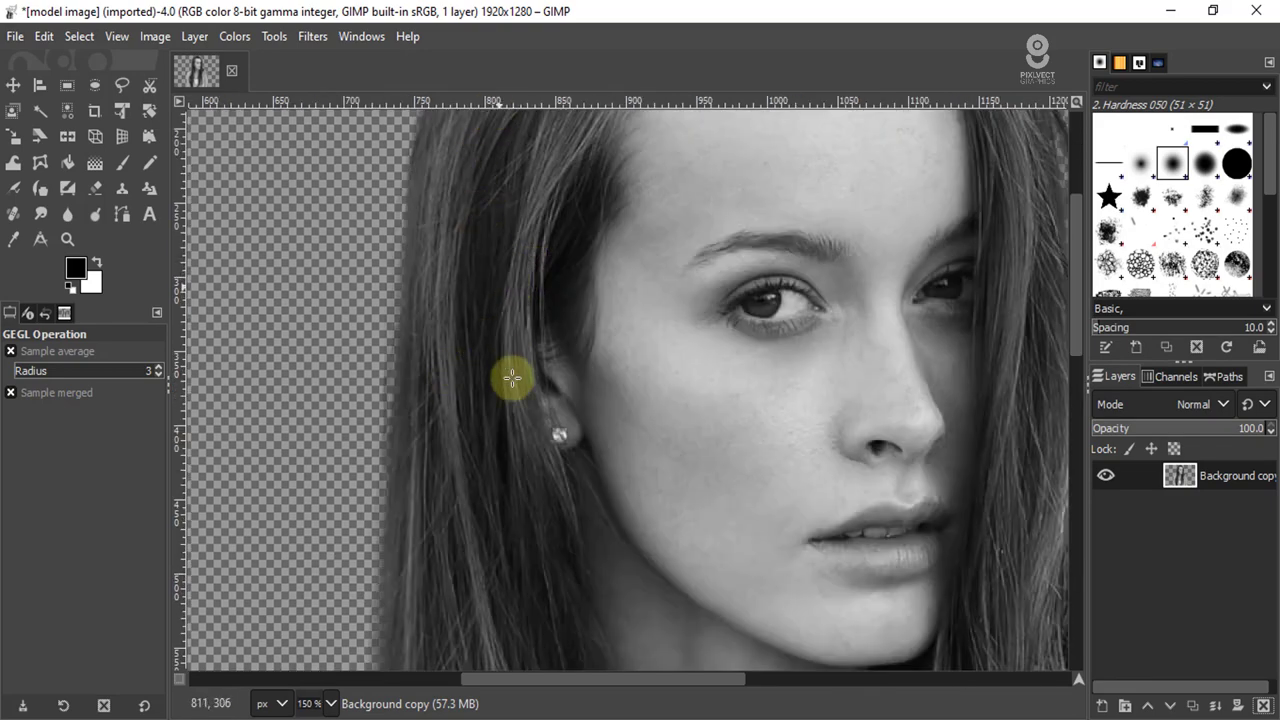
pyautogui.keyDown('ctrl'); pyautogui.scroll(-2, 512, 378); pyautogui.keyUp('ctrl')
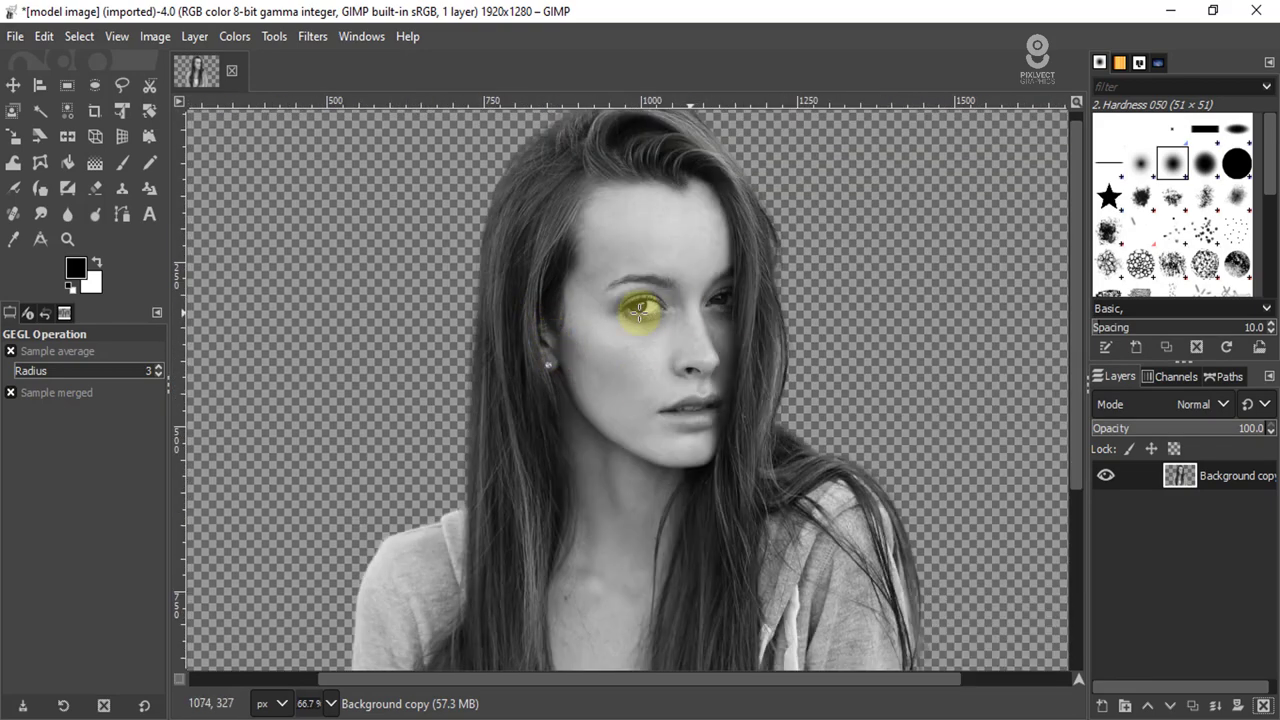
pyautogui.keyDown('ctrl'); pyautogui.scroll(3, 586, 297); pyautogui.keyUp('ctrl')
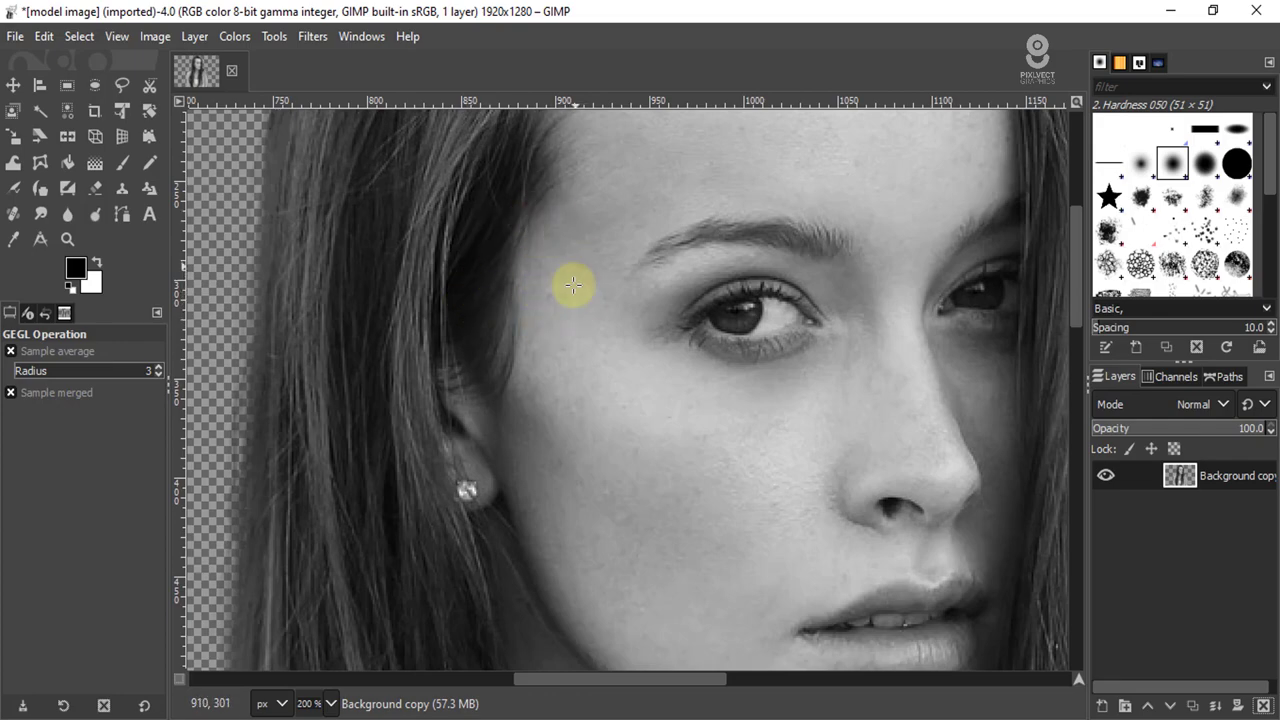
pyautogui.keyDown('ctrl'); pyautogui.scroll(-2, 837, 290); pyautogui.keyUp('ctrl')
pyautogui.keyDown('ctrl'); pyautogui.scroll(3, 829, 237); pyautogui.keyUp('ctrl')
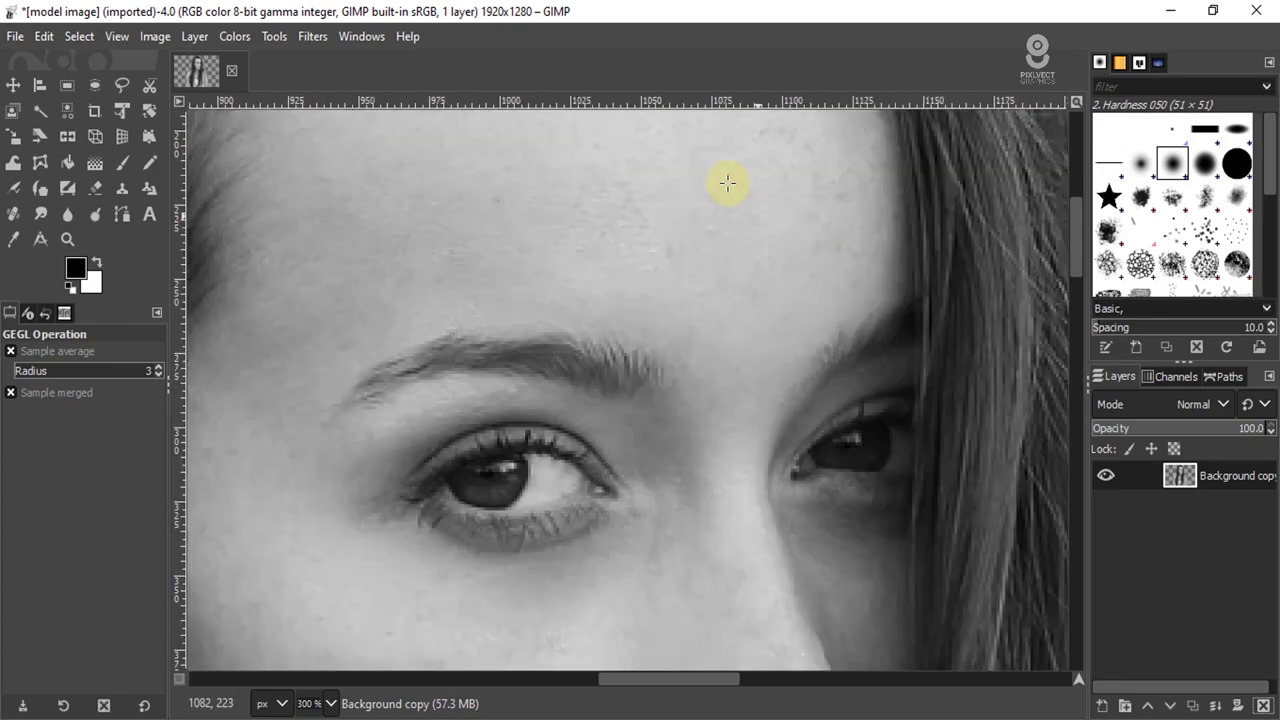
pyautogui.keyDown('ctrl'); pyautogui.scroll(-6, 760, 251); pyautogui.keyUp('ctrl')
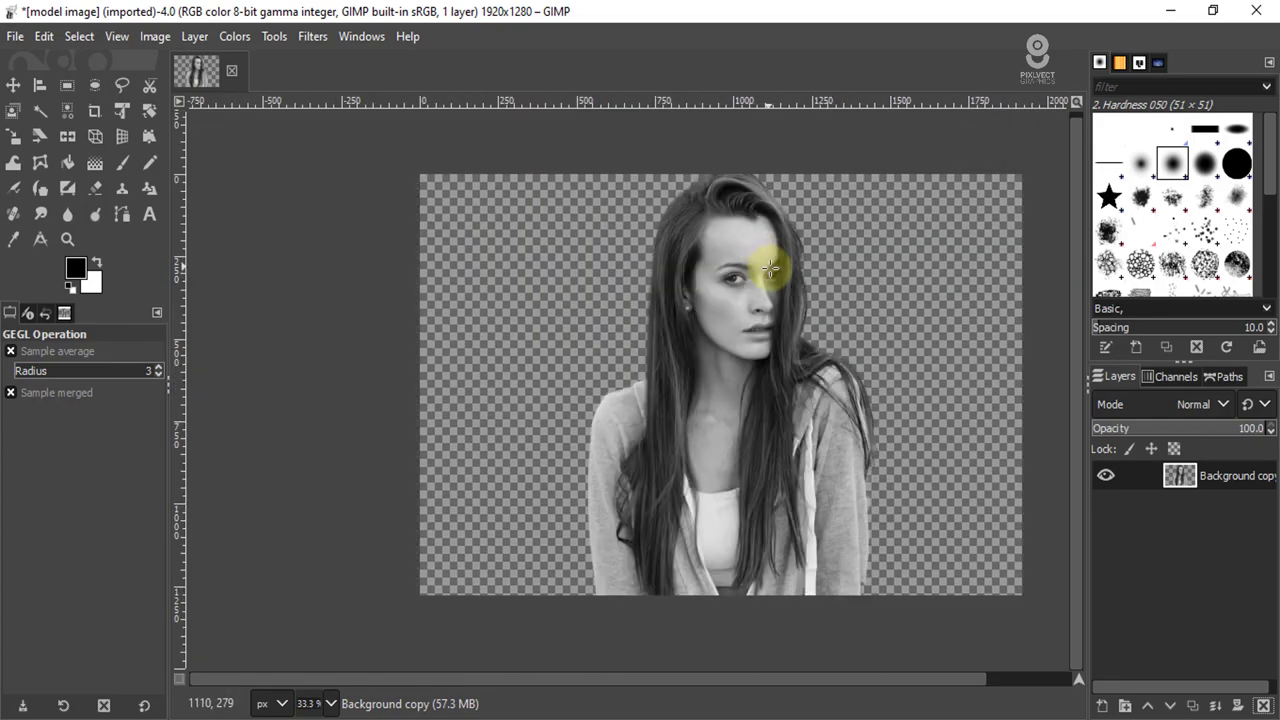
pyautogui.keyDown('ctrl'); pyautogui.scroll(2, 770, 268); pyautogui.keyUp('ctrl')
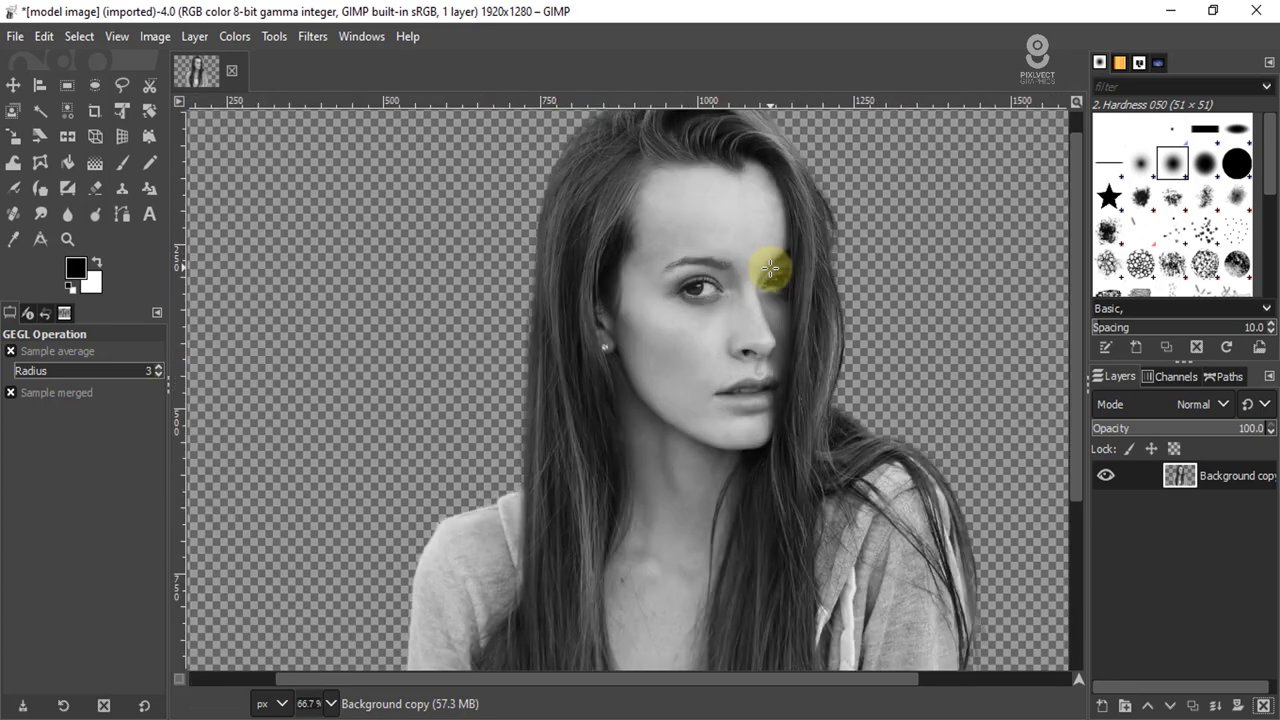
# - Apply an S-shaped Curves adjustment to the portrait, darkening shadows and lifting highlights
pyautogui.click(238, 36)
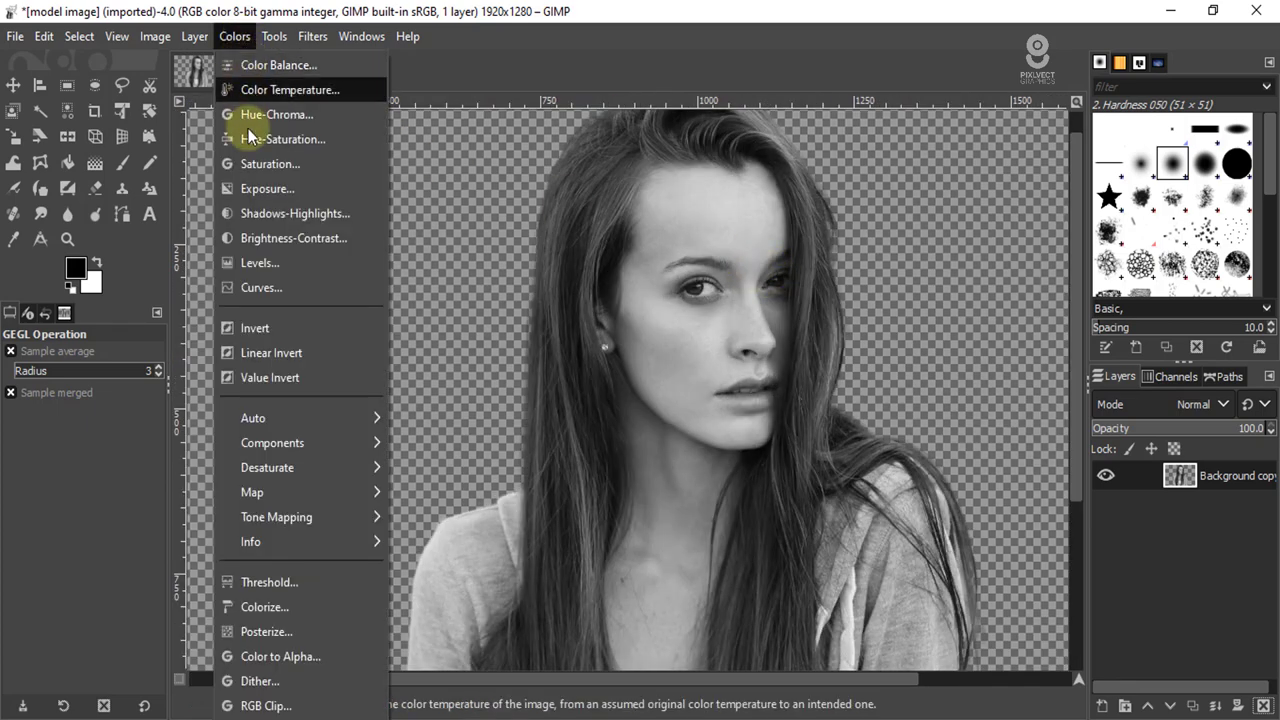
pyautogui.click(261, 287)
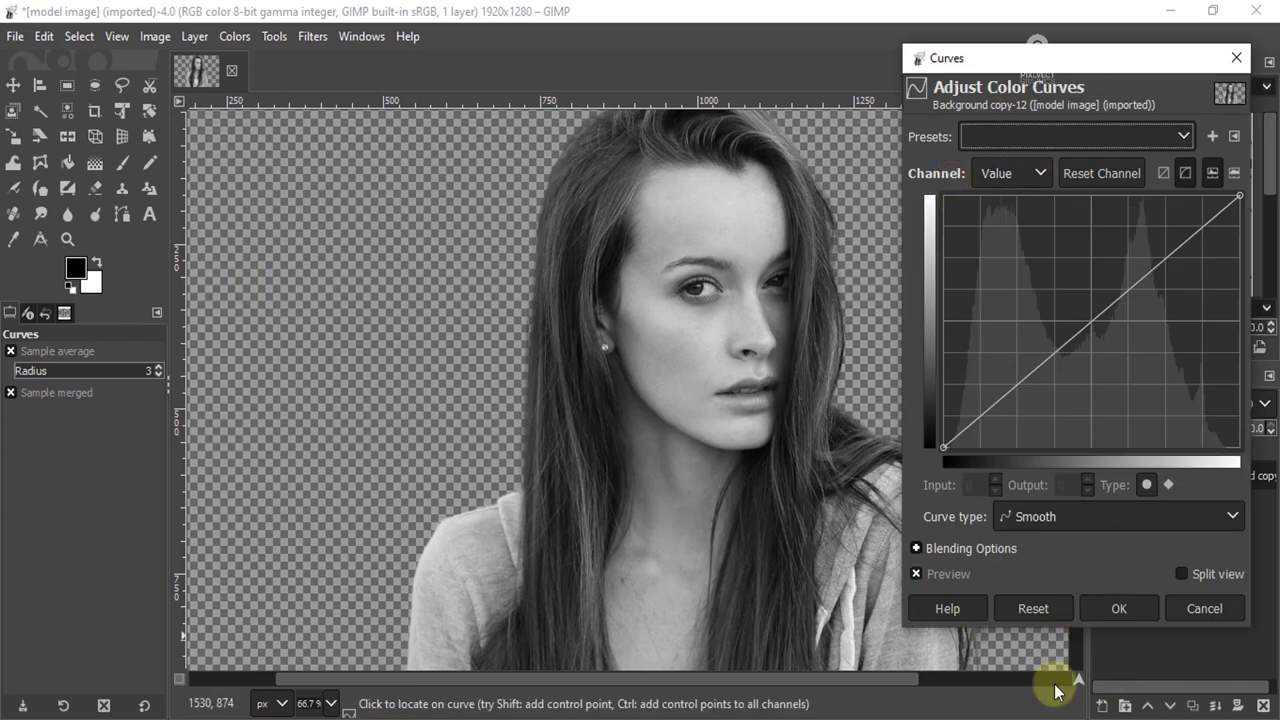
pyautogui.click(1040, 612)
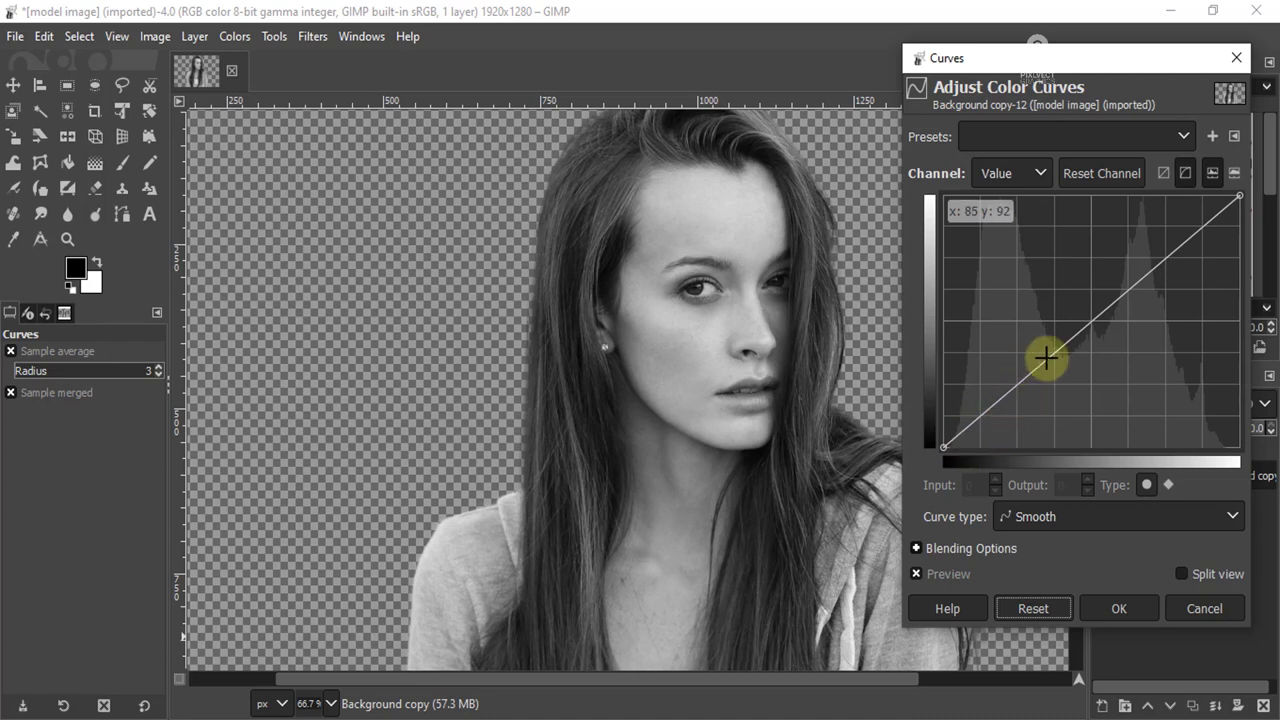
pyautogui.moveTo(1037, 368); pyautogui.dragTo(1053, 385)
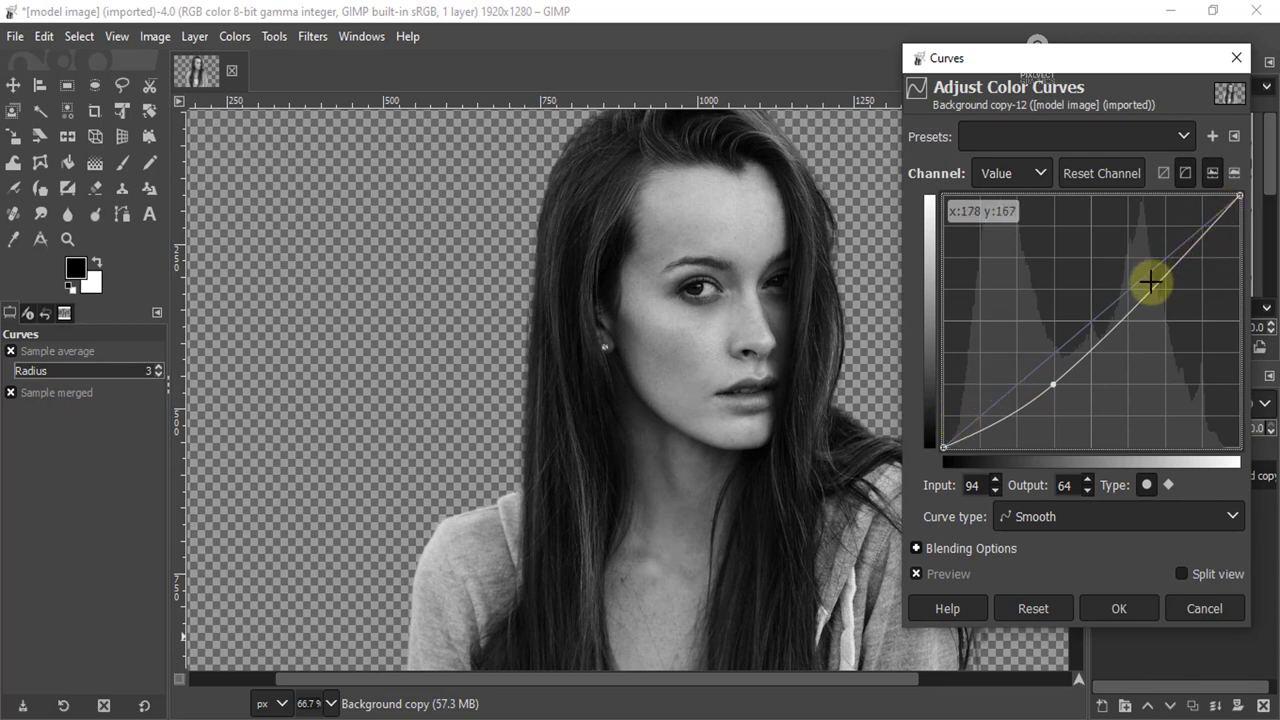
pyautogui.moveTo(1159, 284); pyautogui.dragTo(1140, 259)
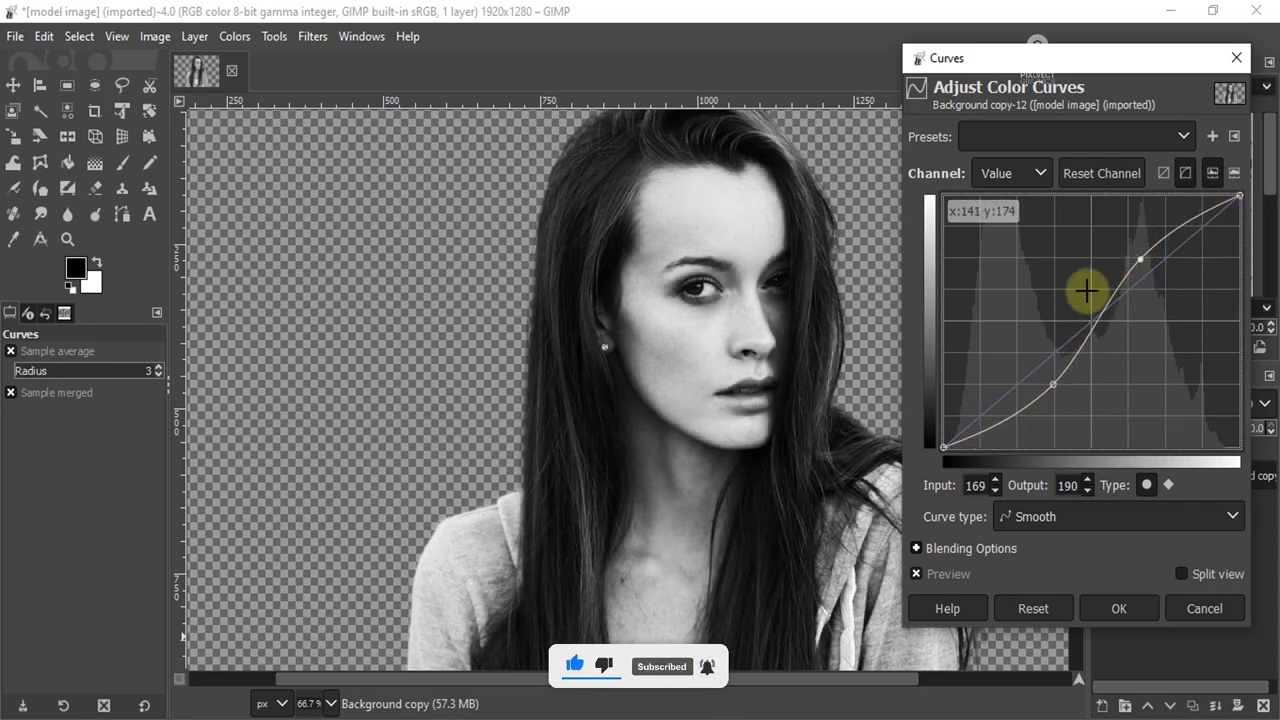
pyautogui.click(915, 574)
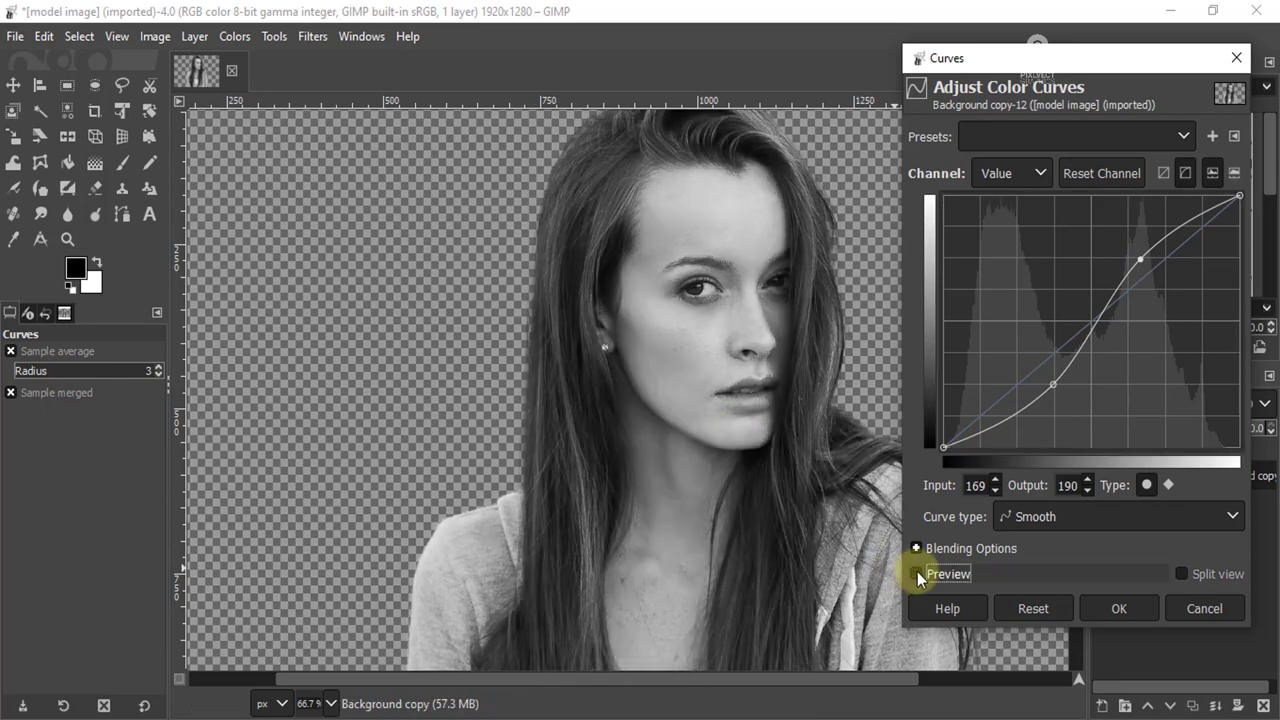
pyautogui.click(916, 574)
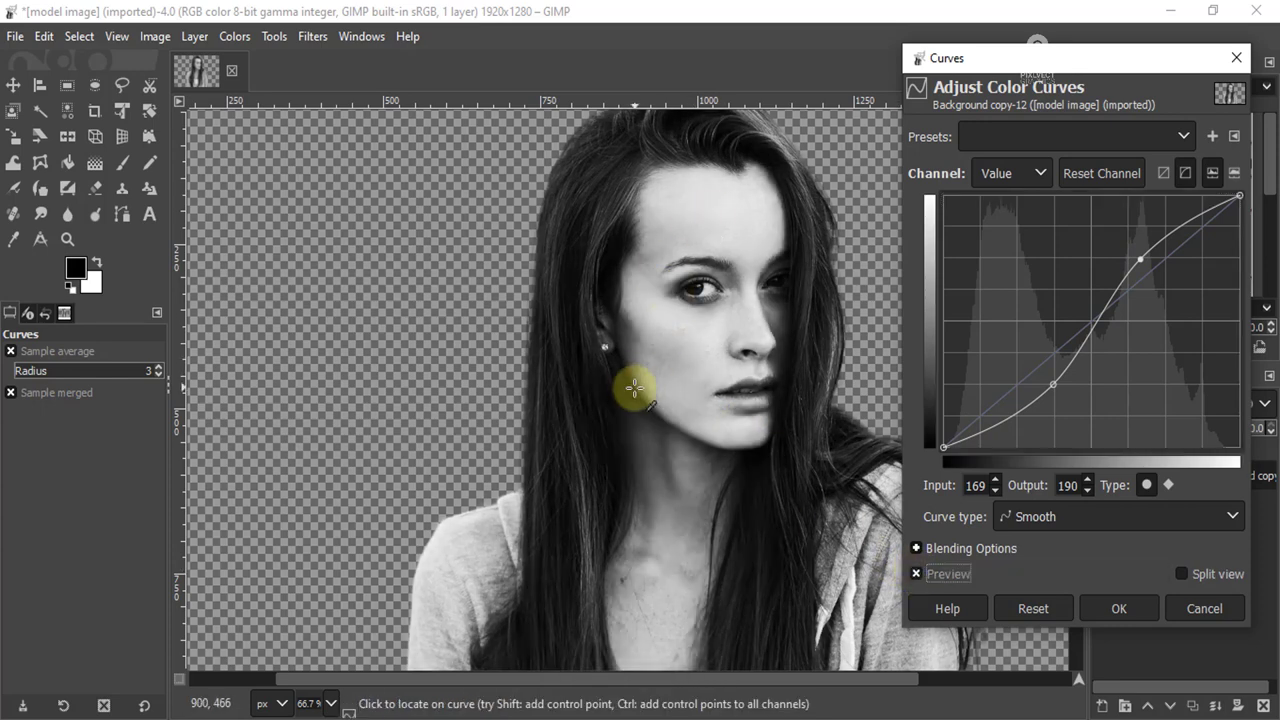
pyautogui.click(1121, 604)
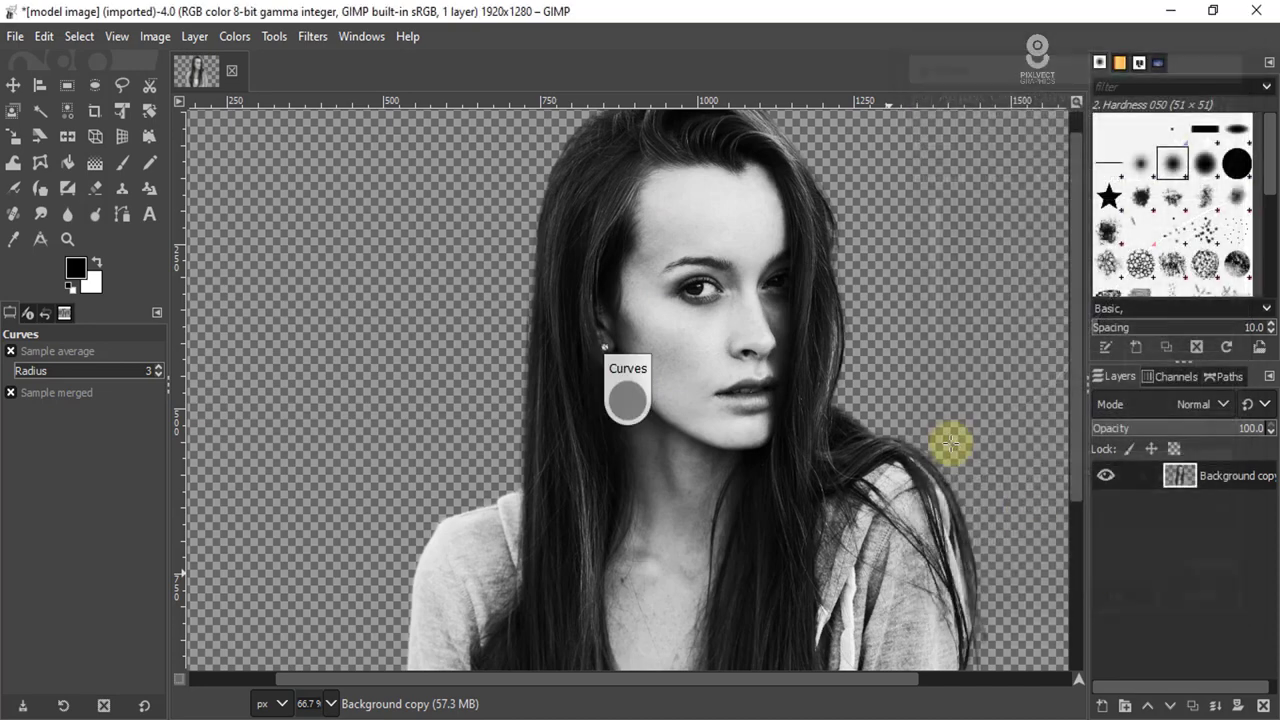
pyautogui.scroll(-2, 740, 258)
pyautogui.scroll(1, 751, 260)
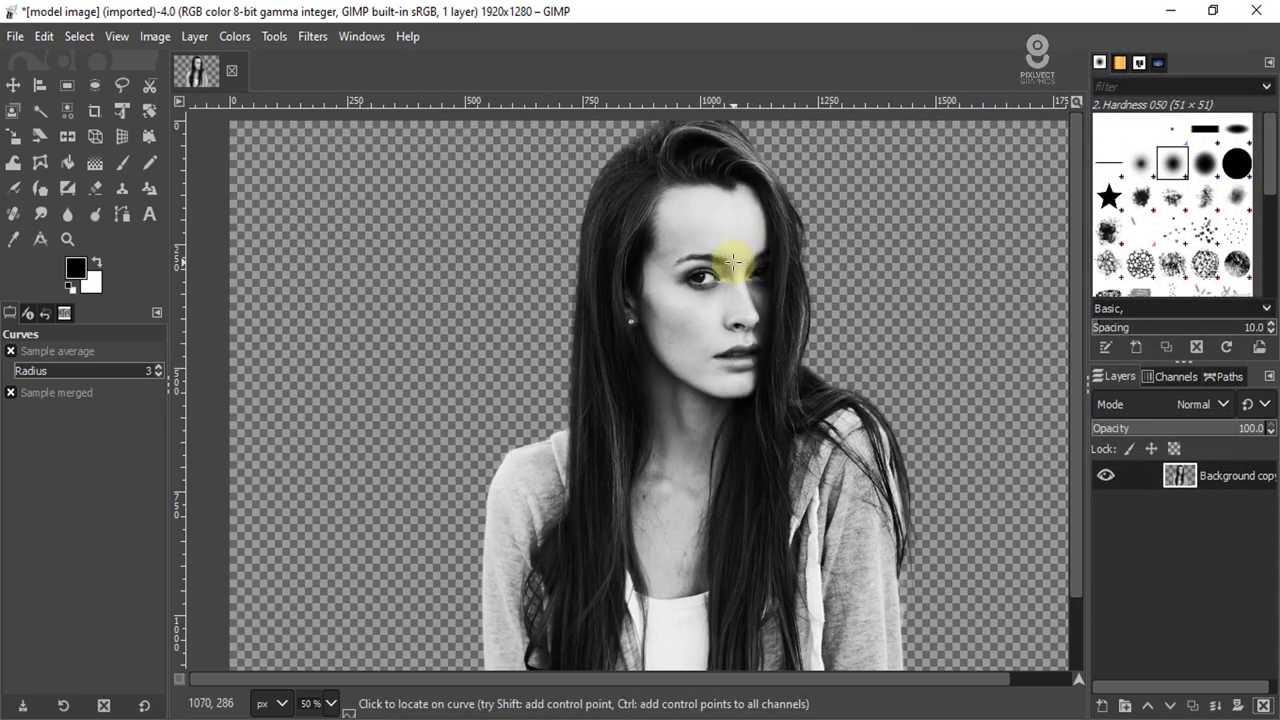
# - Apply Levels with input levels 79, 0.57 and 189 to the portrait
pyautogui.click(233, 38)
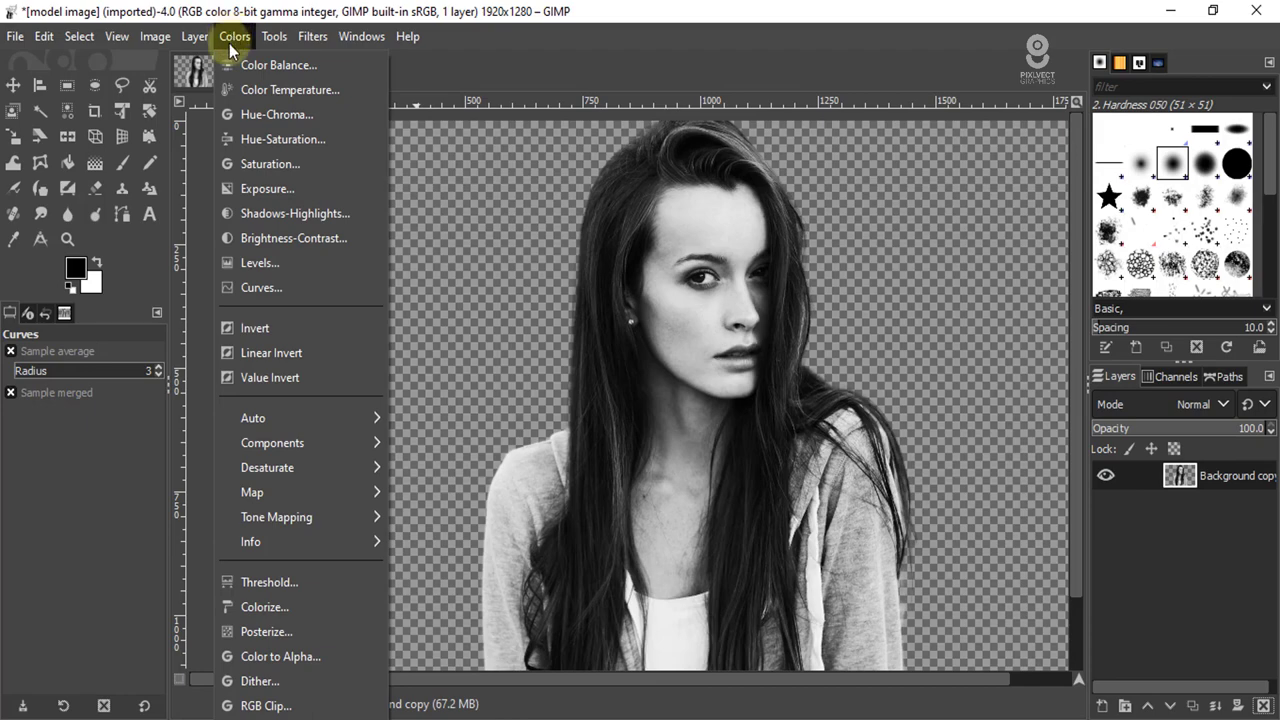
pyautogui.click(251, 265)
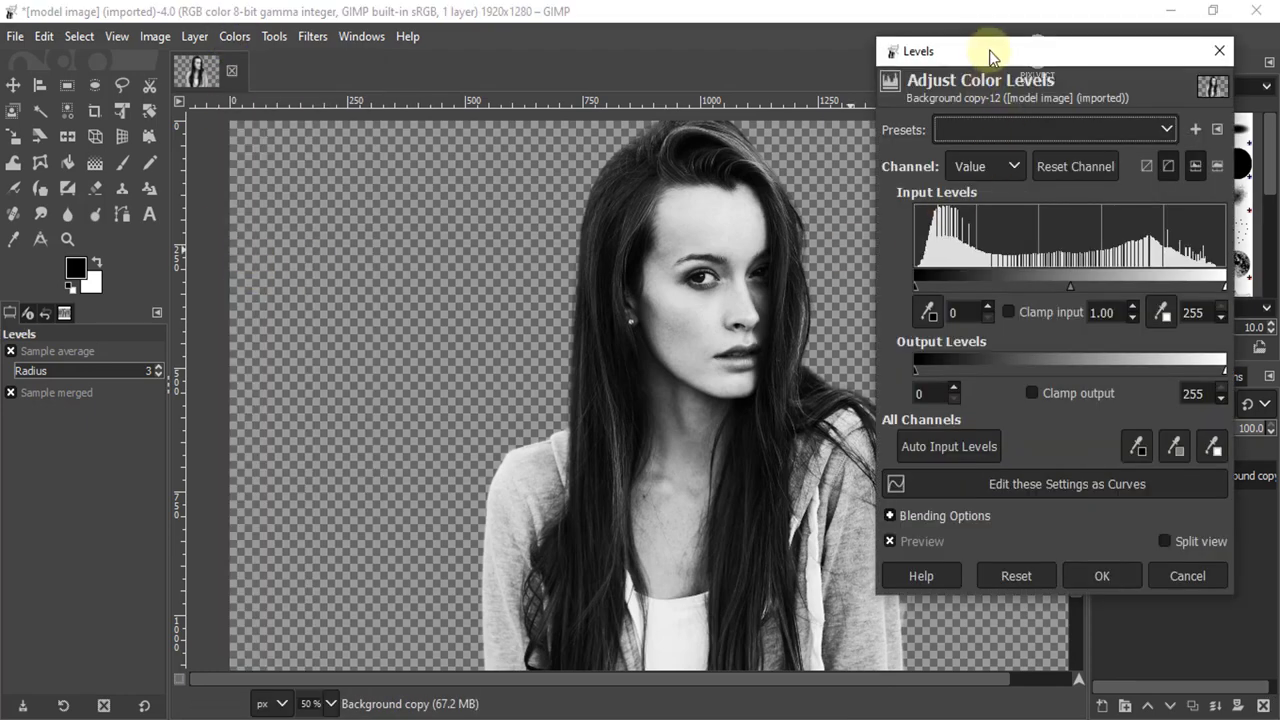
pyautogui.moveTo(989, 50); pyautogui.dragTo(1022, 43)
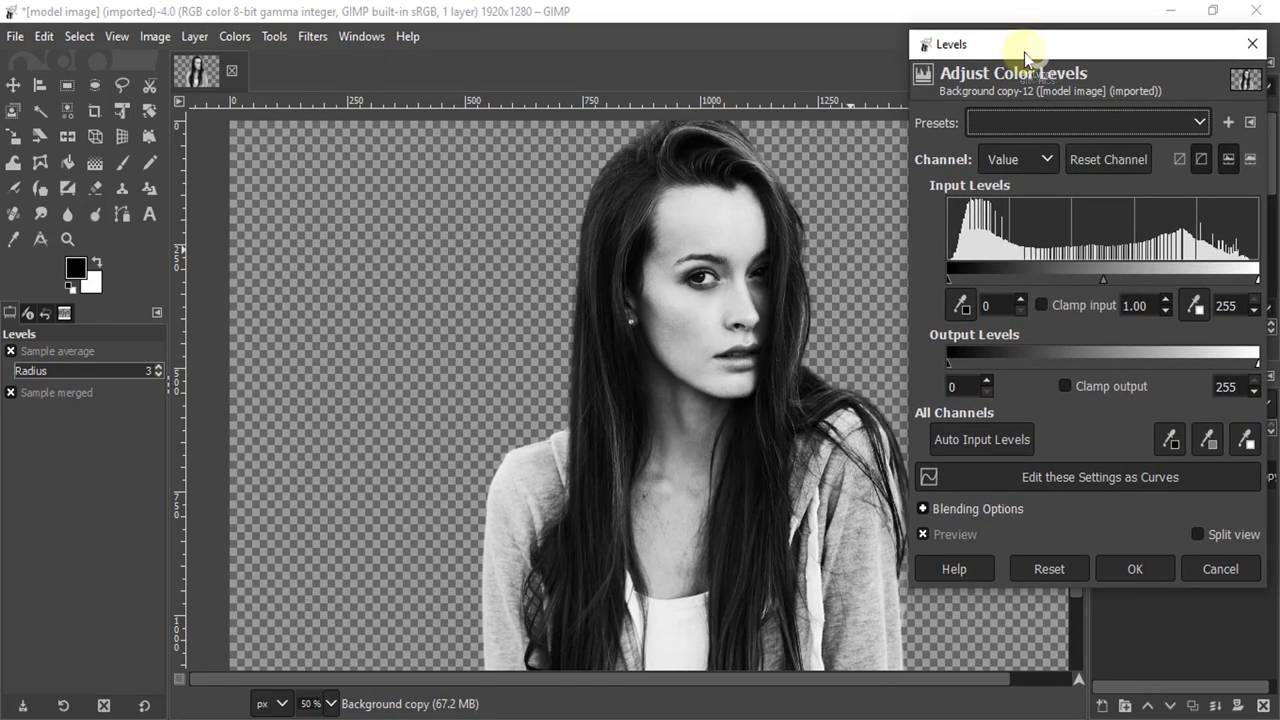
pyautogui.click(1066, 570)
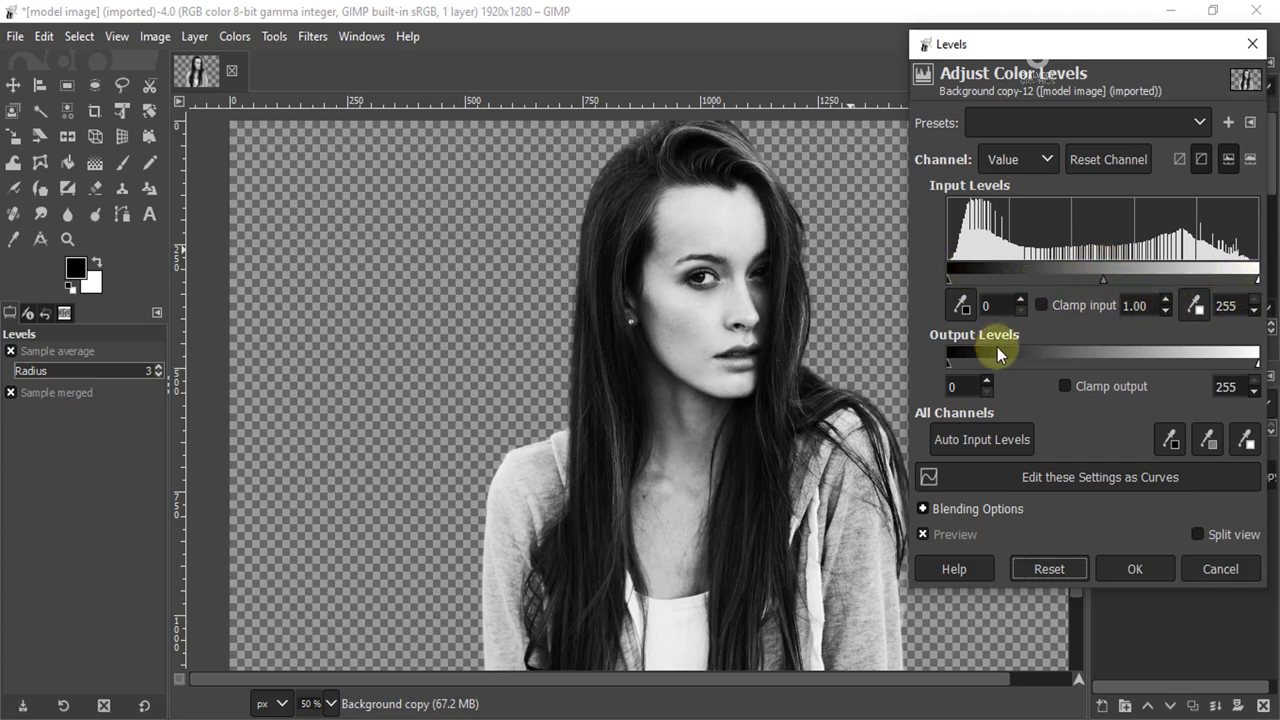
pyautogui.moveTo(1105, 281); pyautogui.dragTo(1140, 281)
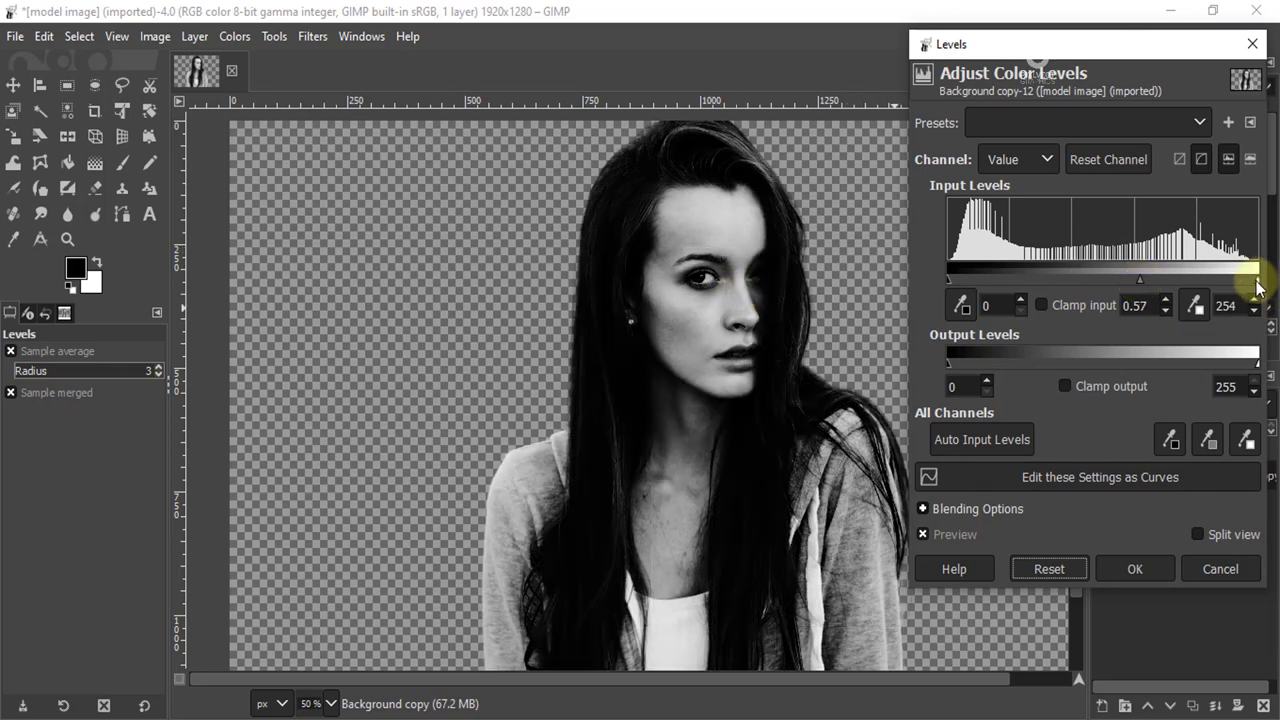
pyautogui.moveTo(1256, 281); pyautogui.dragTo(1178, 281)
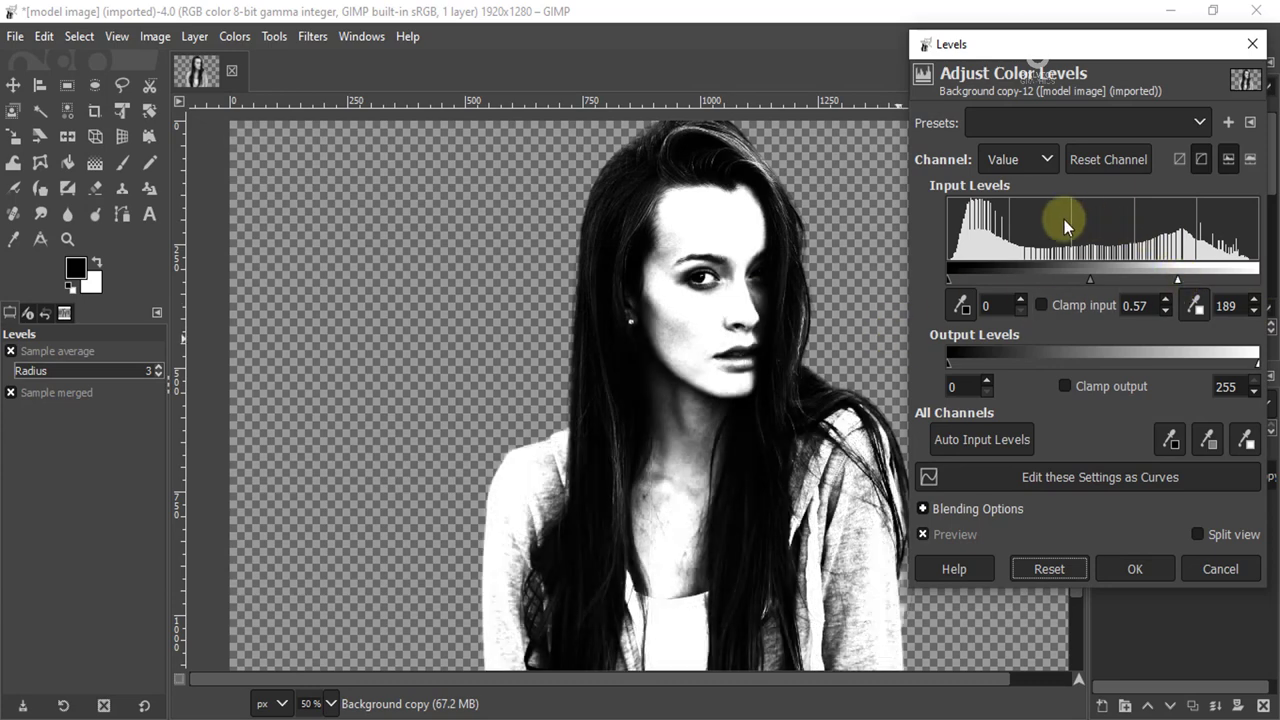
pyautogui.moveTo(949, 280); pyautogui.dragTo(1074, 280)
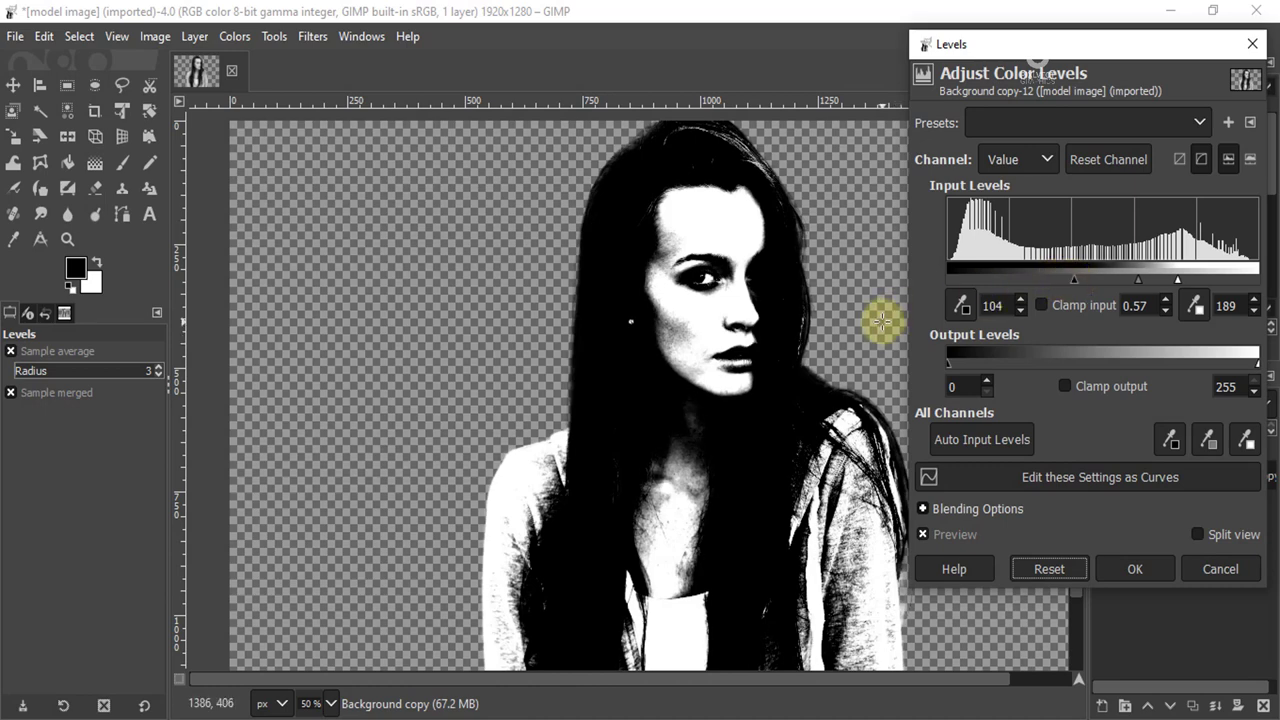
pyautogui.moveTo(1068, 278); pyautogui.dragTo(1043, 282)
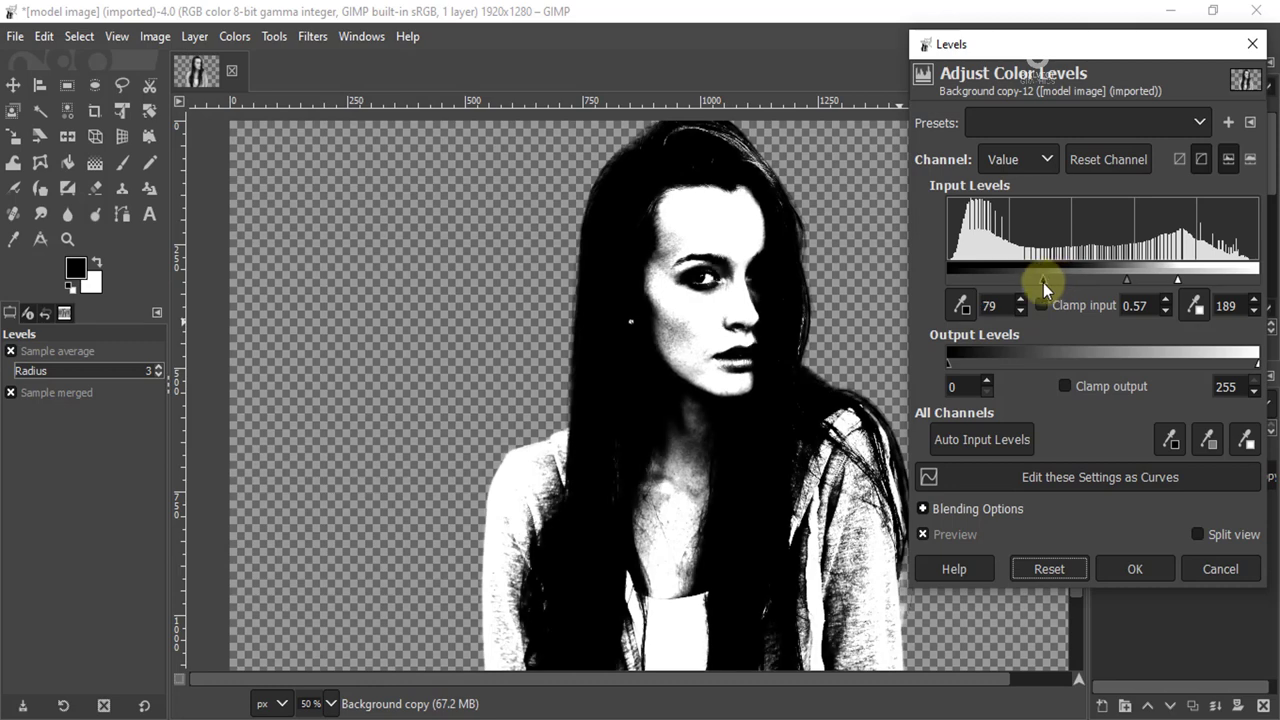
pyautogui.click(1136, 569)
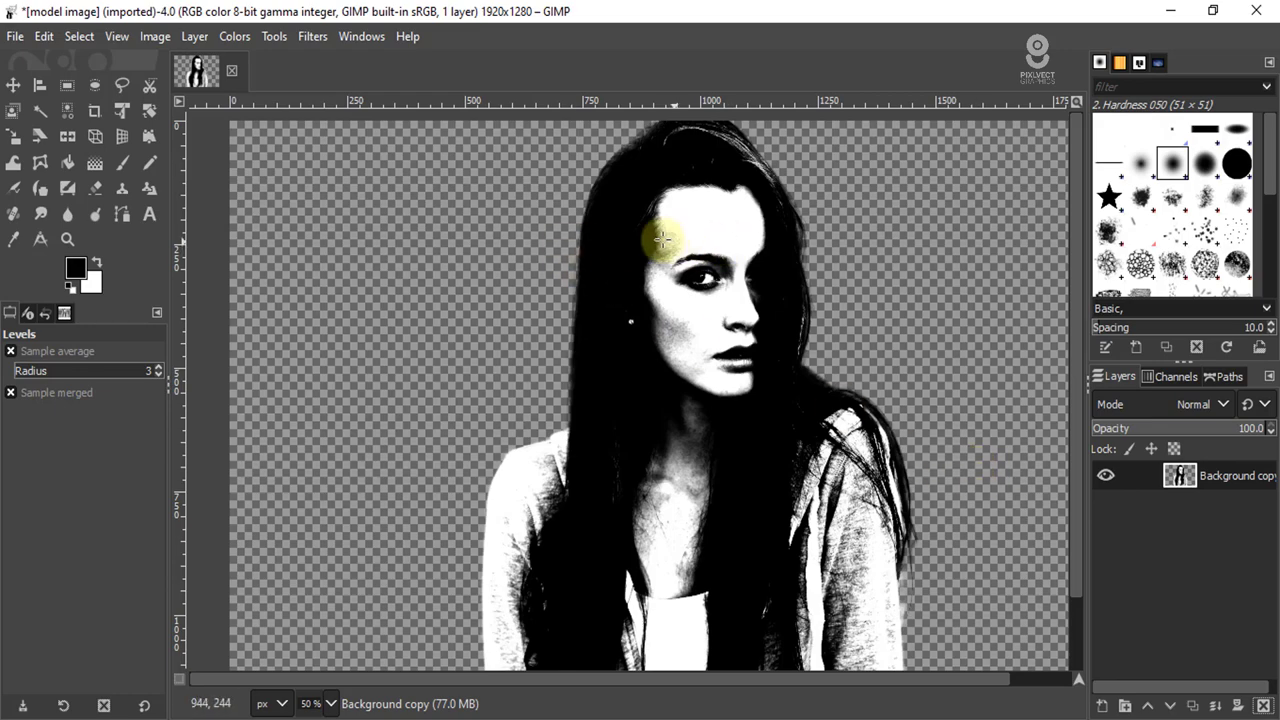
# - Zoom in to inspect the portrait's forehead edge, then zoom back out
pyautogui.scroll(1, 662, 235)
pyautogui.scroll(3, 662, 235)
pyautogui.scroll(1, 662, 235)
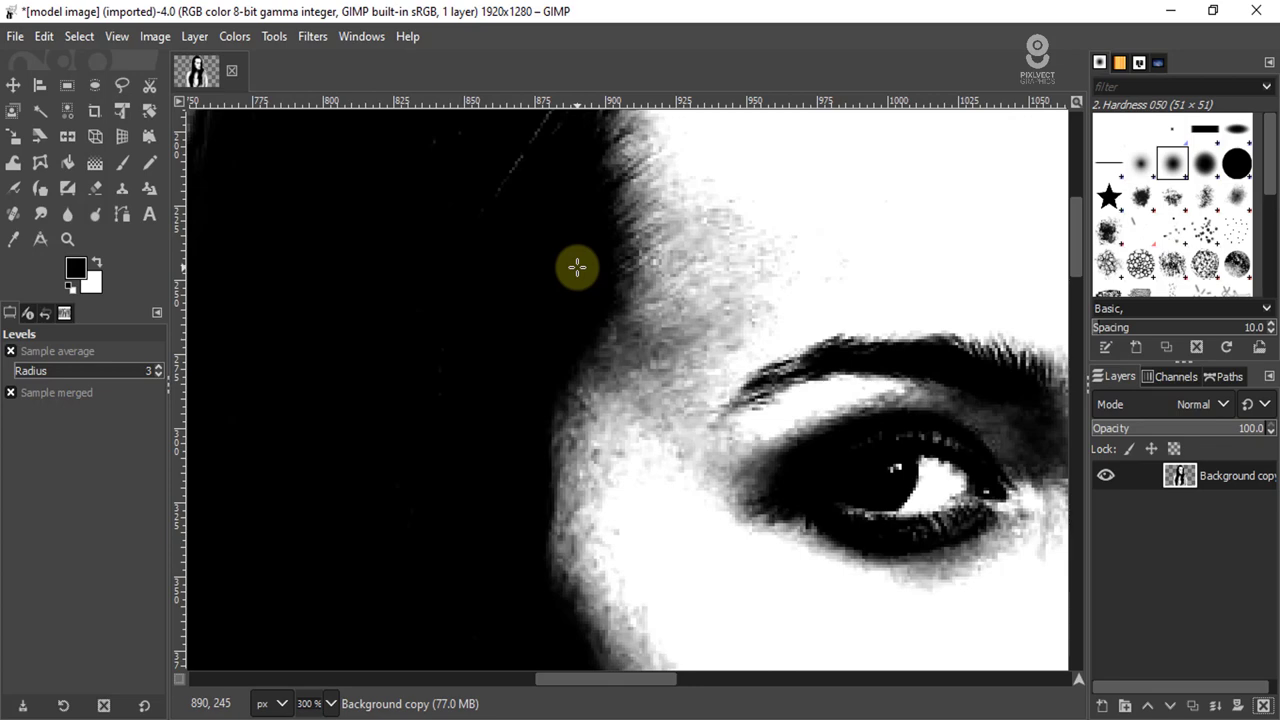
pyautogui.scroll(-3, 575, 255)
pyautogui.scroll(-2, 595, 250)
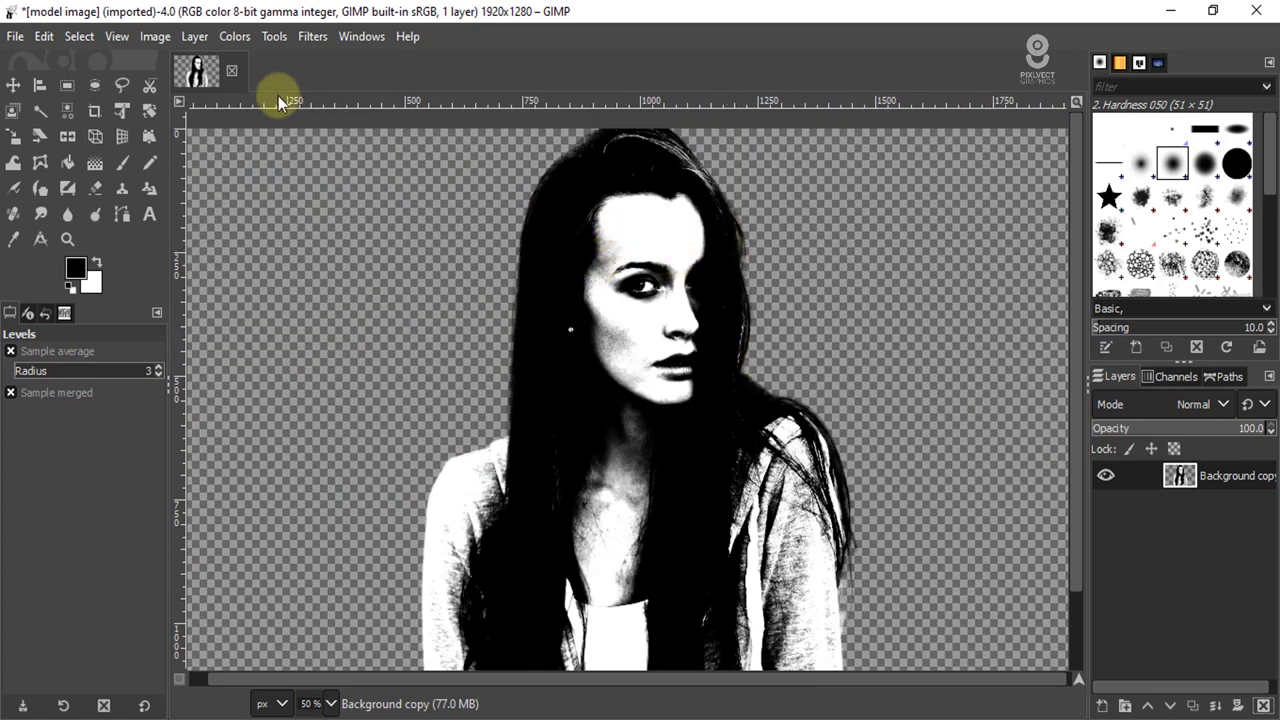
pyautogui.click(235, 38)
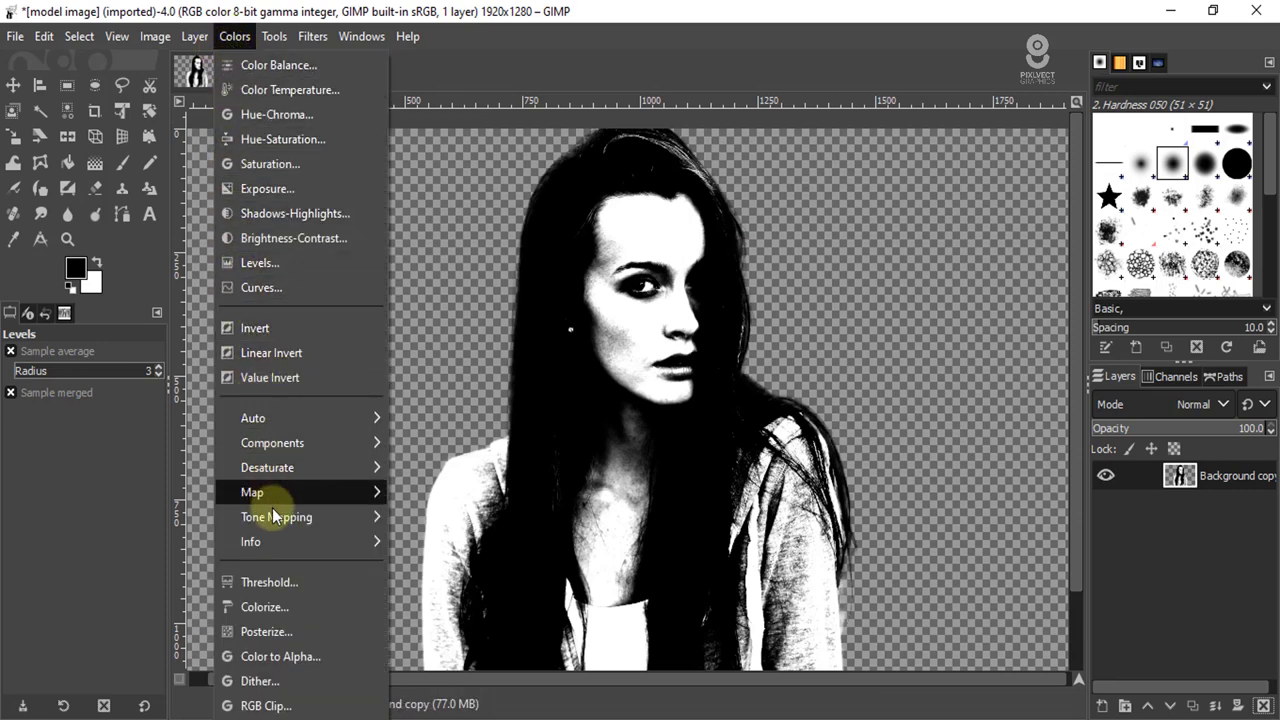
# - Apply a Threshold of 127 to make the portrait two-tone black and white
pyautogui.click(263, 581)
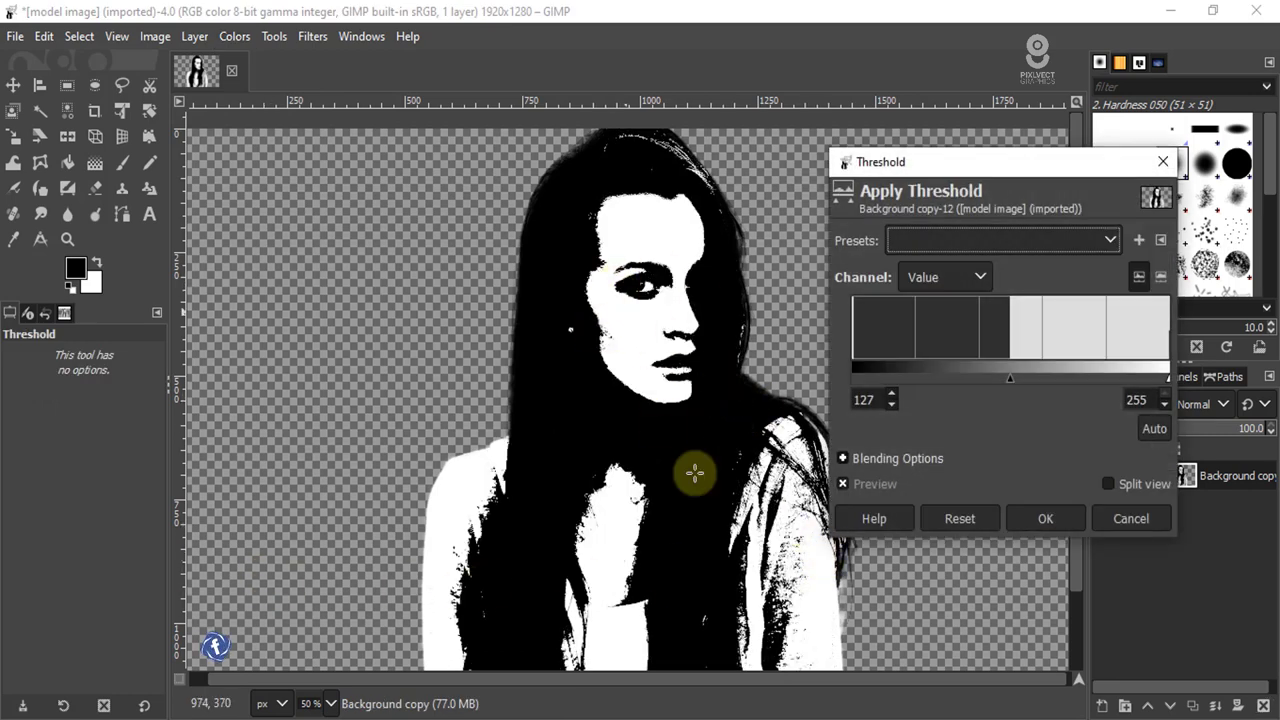
pyautogui.click(975, 518)
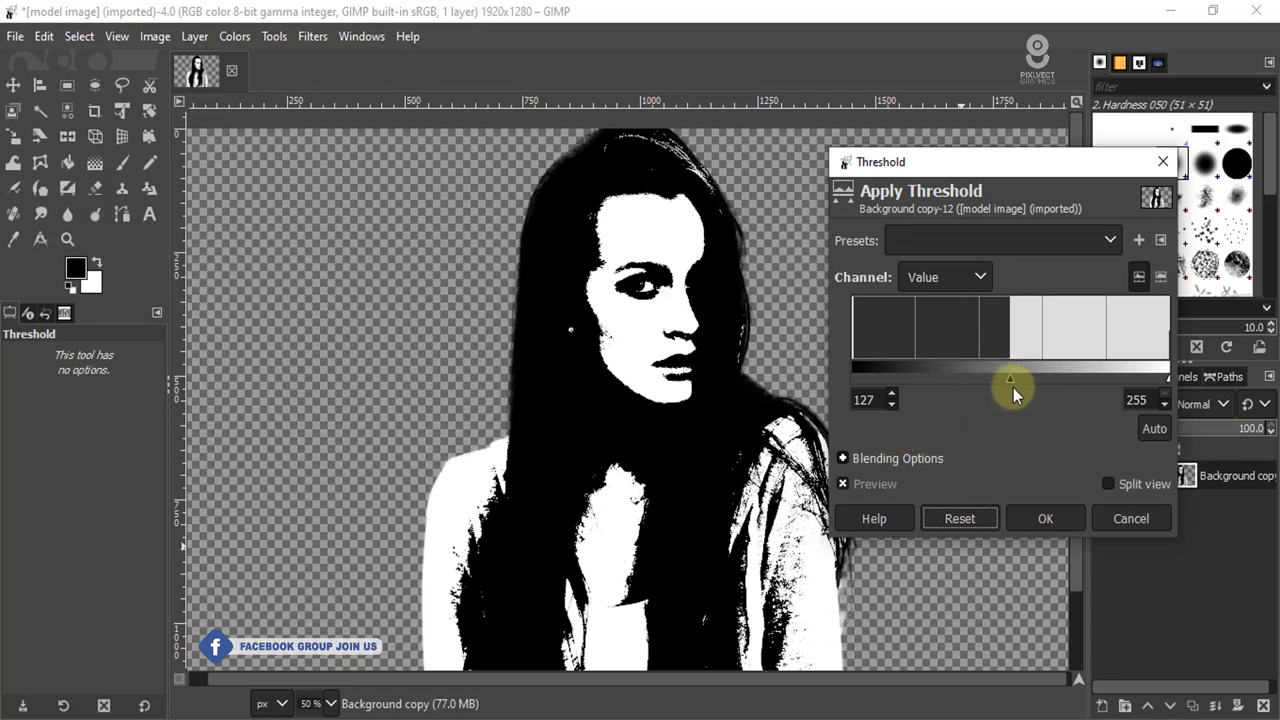
pyautogui.moveTo(1011, 379)
pyautogui.mouseDown()
pyautogui.moveTo(991, 378)
pyautogui.moveTo(1062, 381)
pyautogui.mouseUp()
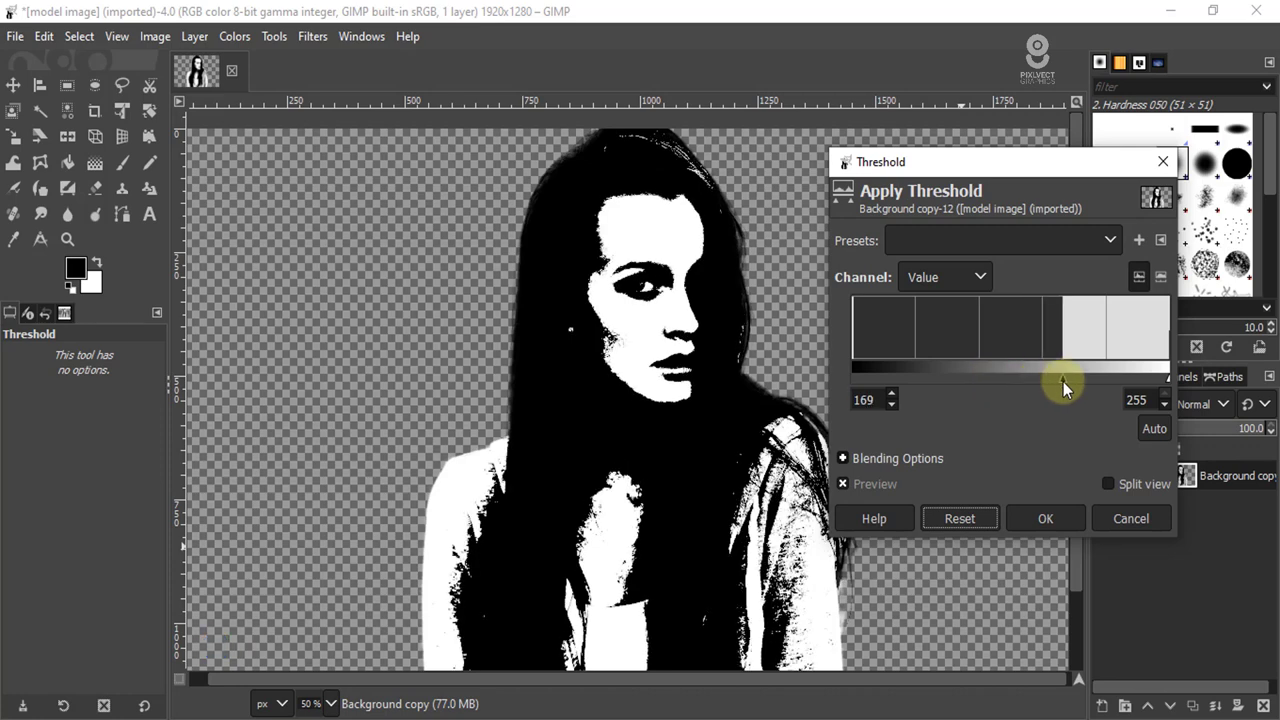
pyautogui.click(950, 518)
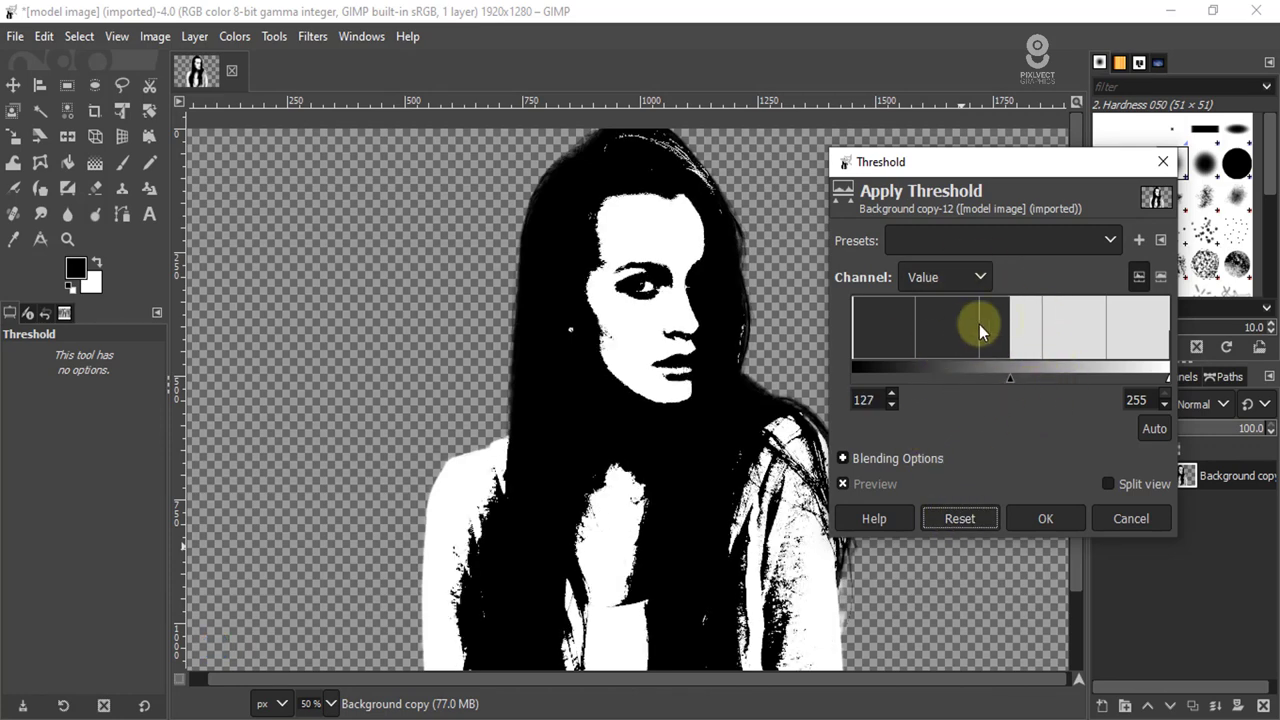
pyautogui.click(1058, 520)
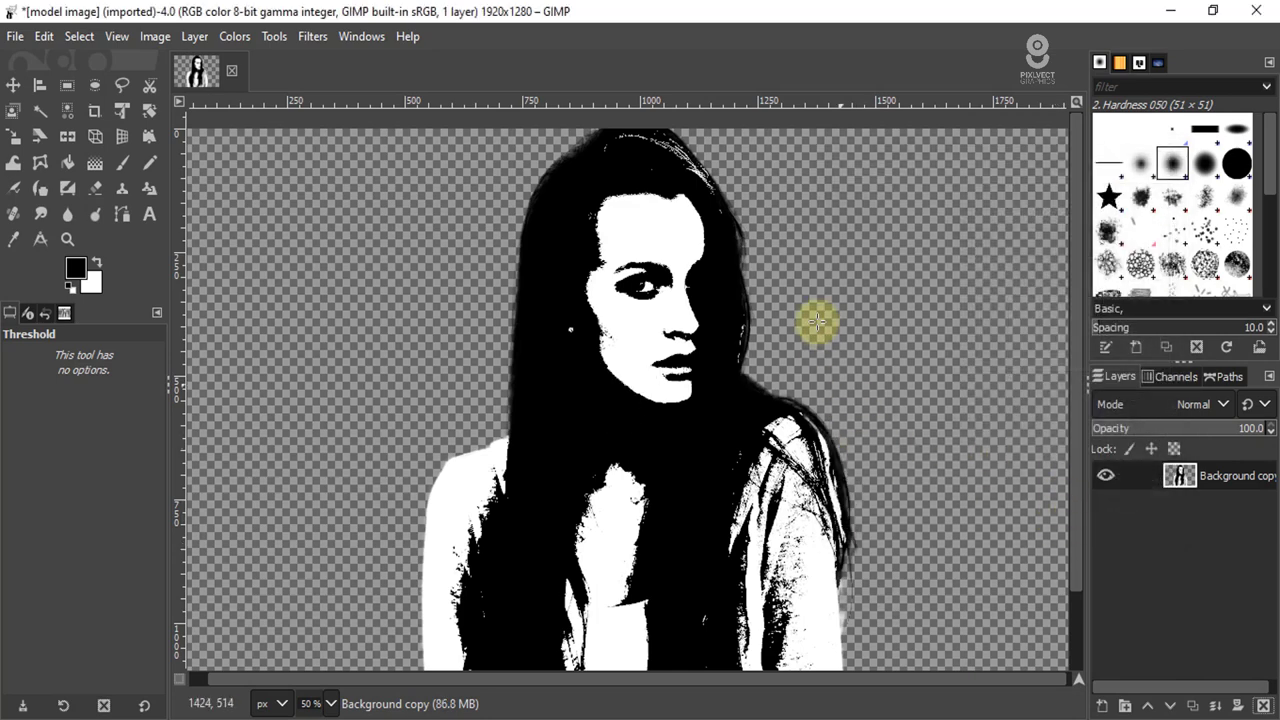
pyautogui.keyDown('ctrl'); pyautogui.scroll(-2, 830, 312); pyautogui.keyUp('ctrl')
pyautogui.keyDown('ctrl'); pyautogui.scroll(2, 842, 318); pyautogui.keyUp('ctrl')
pyautogui.keyDown('ctrl'); pyautogui.scroll(-1, 751, 326); pyautogui.keyUp('ctrl')
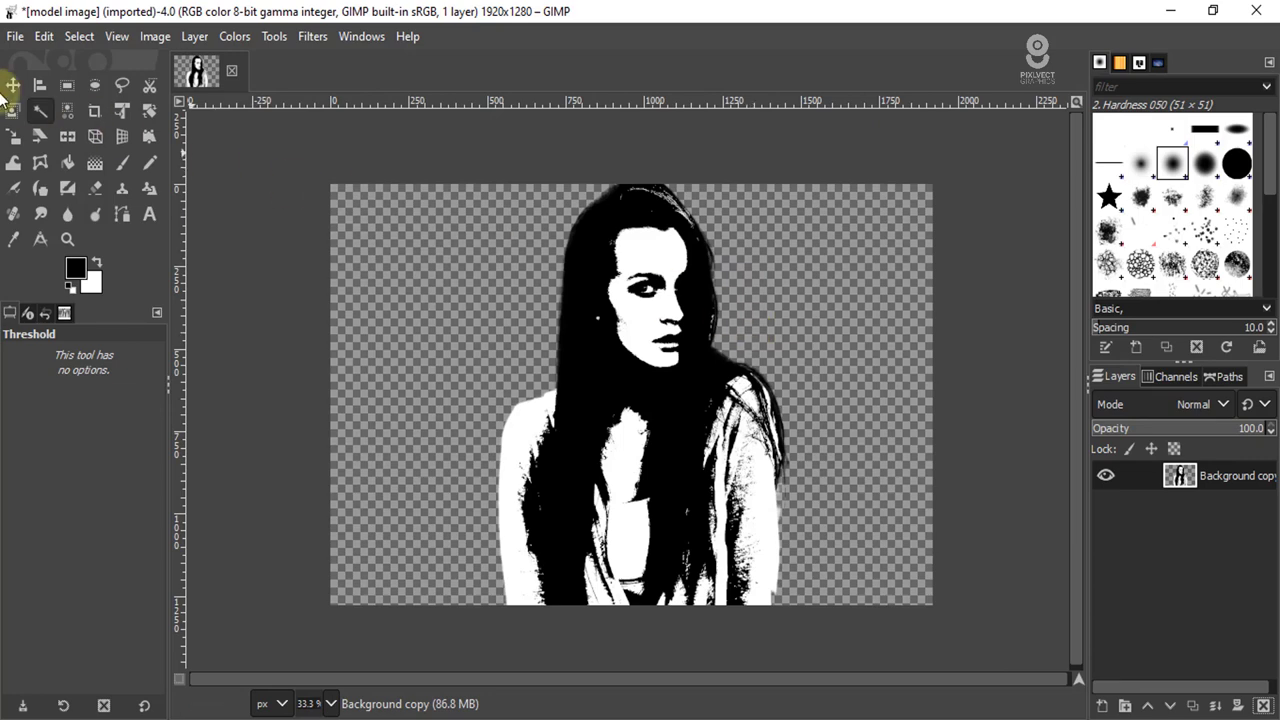
pyautogui.click(16, 36)
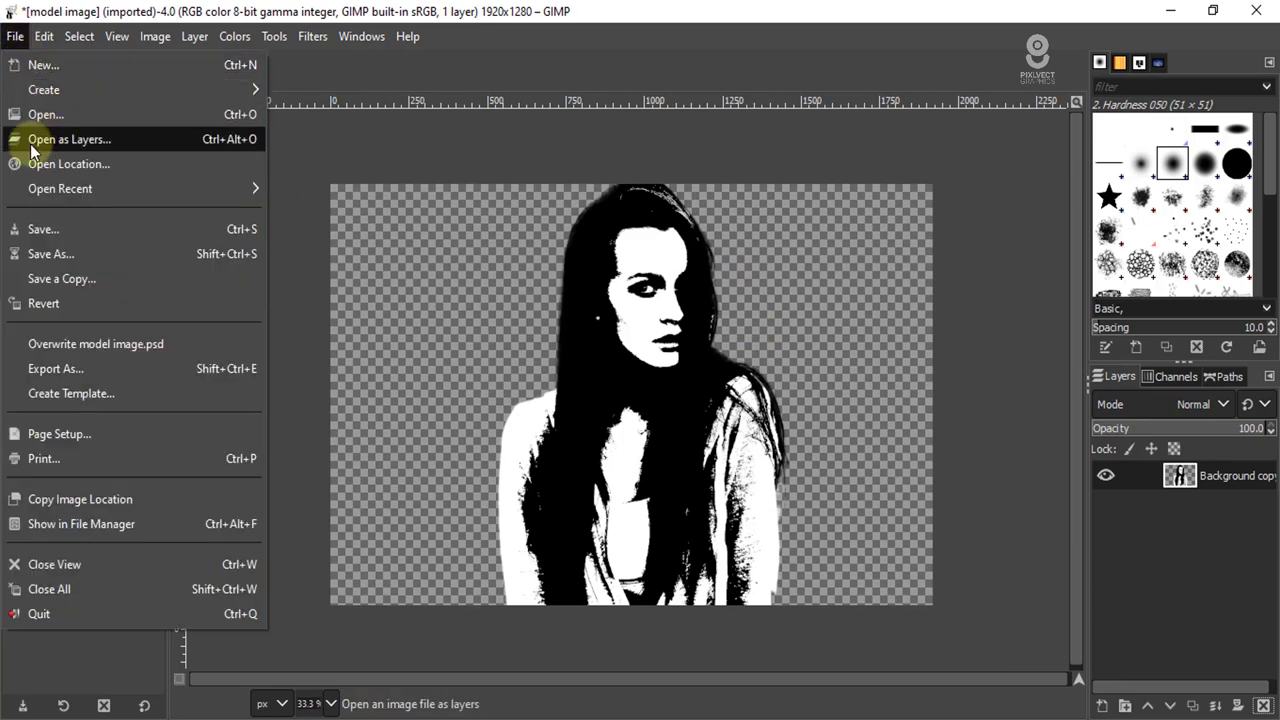
# - Open hd-wallpaper-g0770a7838_1920.jpg as a new layer
pyautogui.click(109, 140)
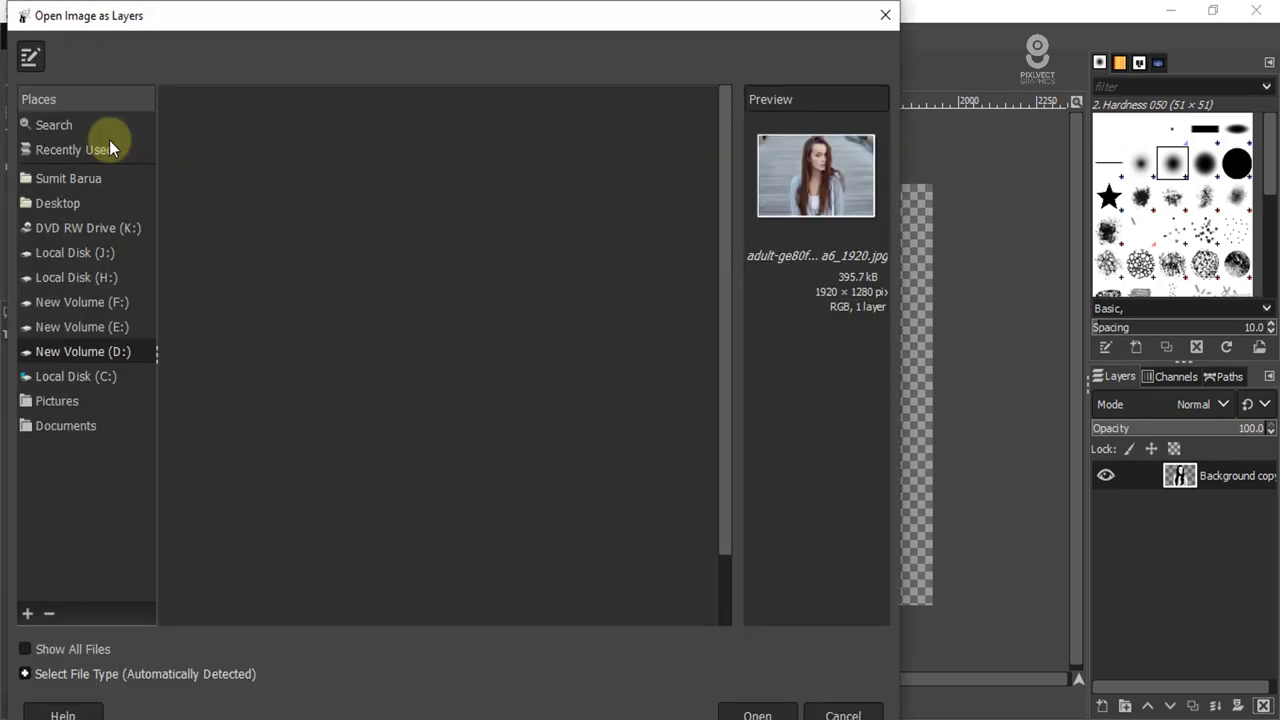
pyautogui.click(213, 567)
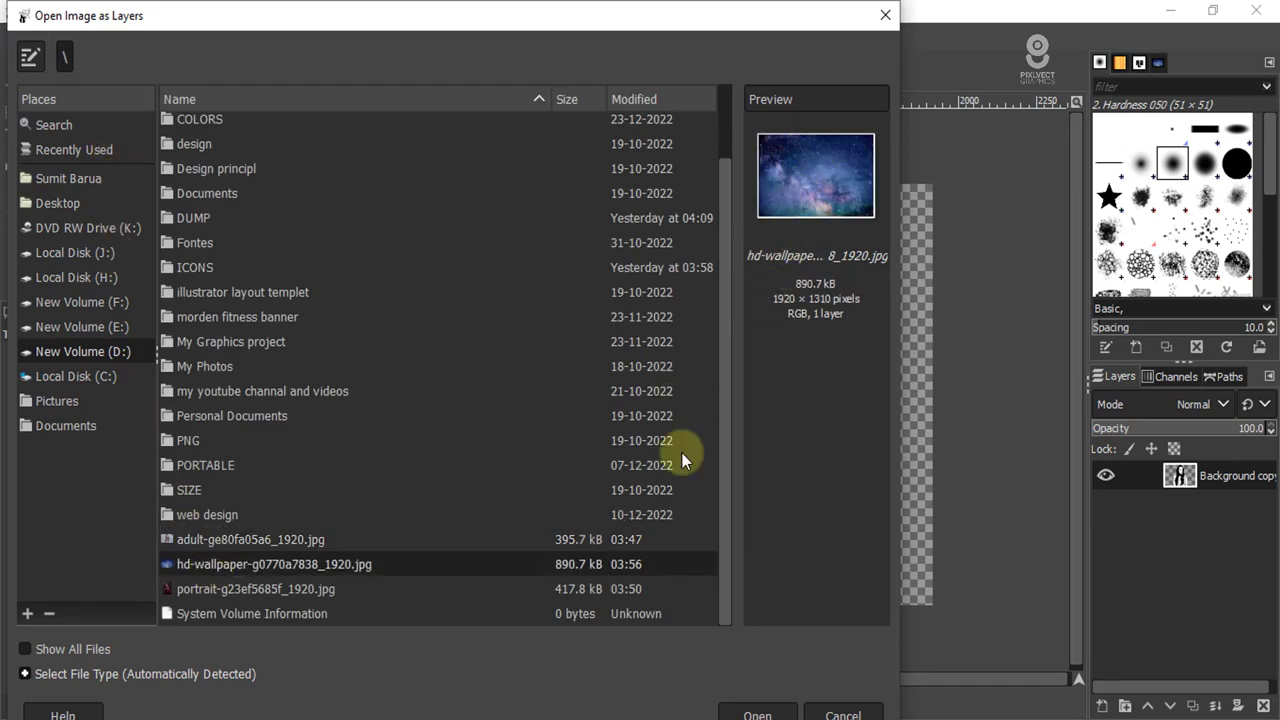
pyautogui.click(757, 714)
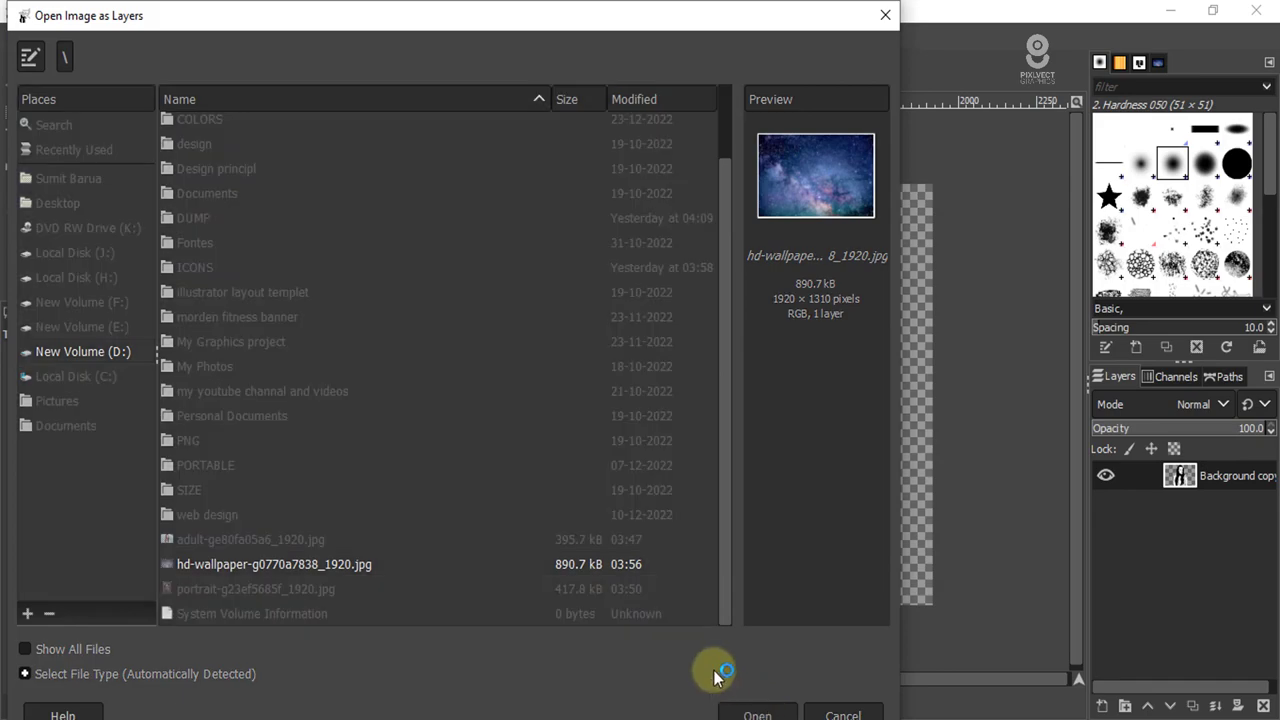
pyautogui.scroll(2, 657, 419)
pyautogui.scroll(-2, 657, 419)
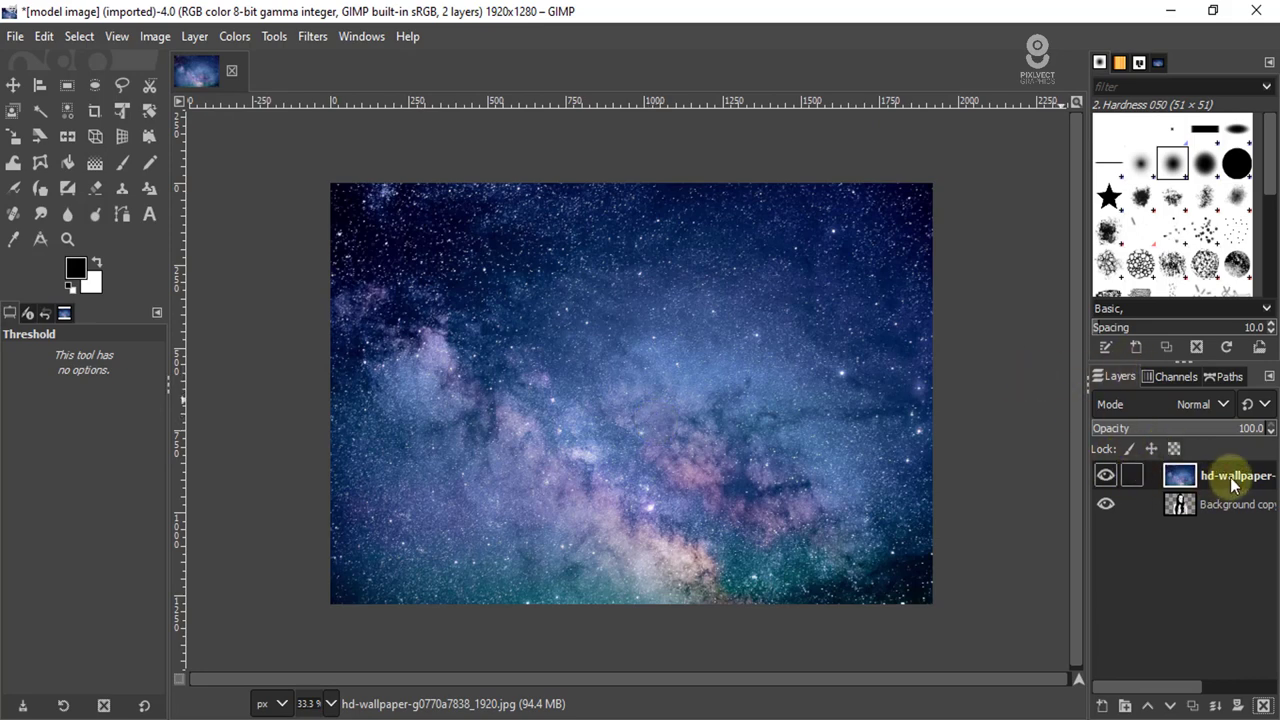
# - Rename the galaxy wallpaper layer to 'BG image'
pyautogui.doubleClick(1232, 478)
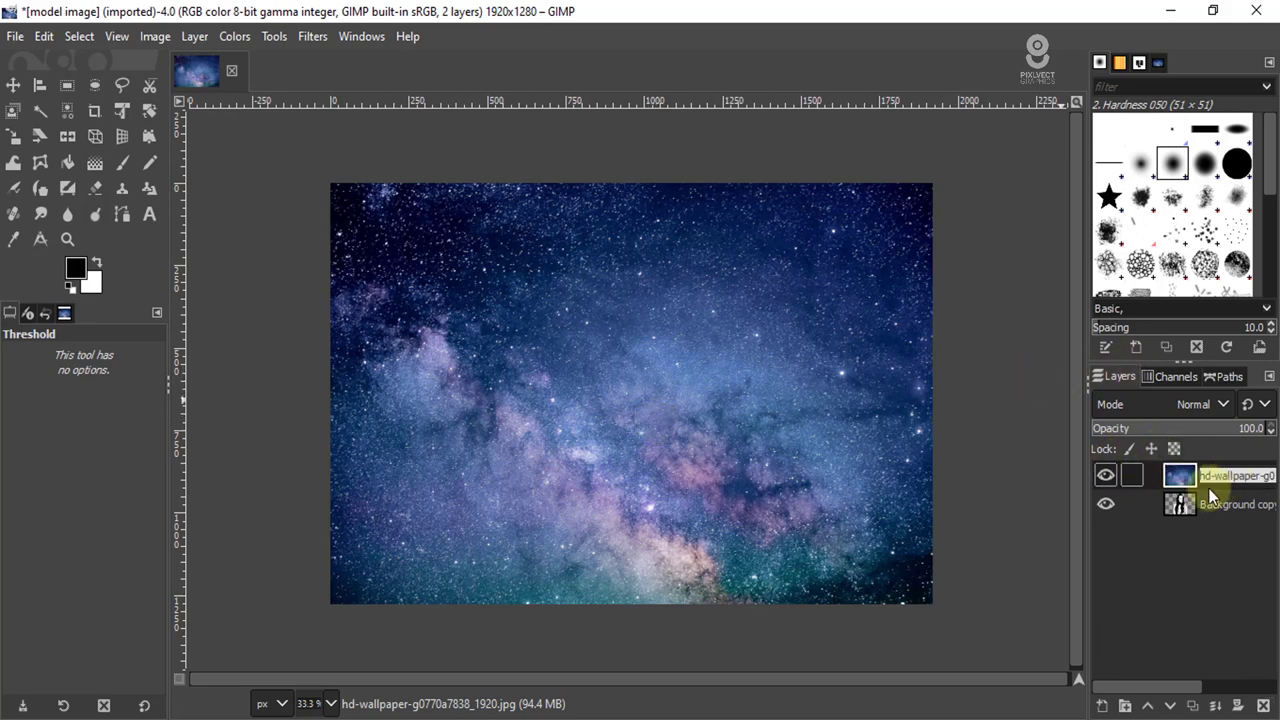
pyautogui.press('BackSpace')
pyautogui.write('BG imag')
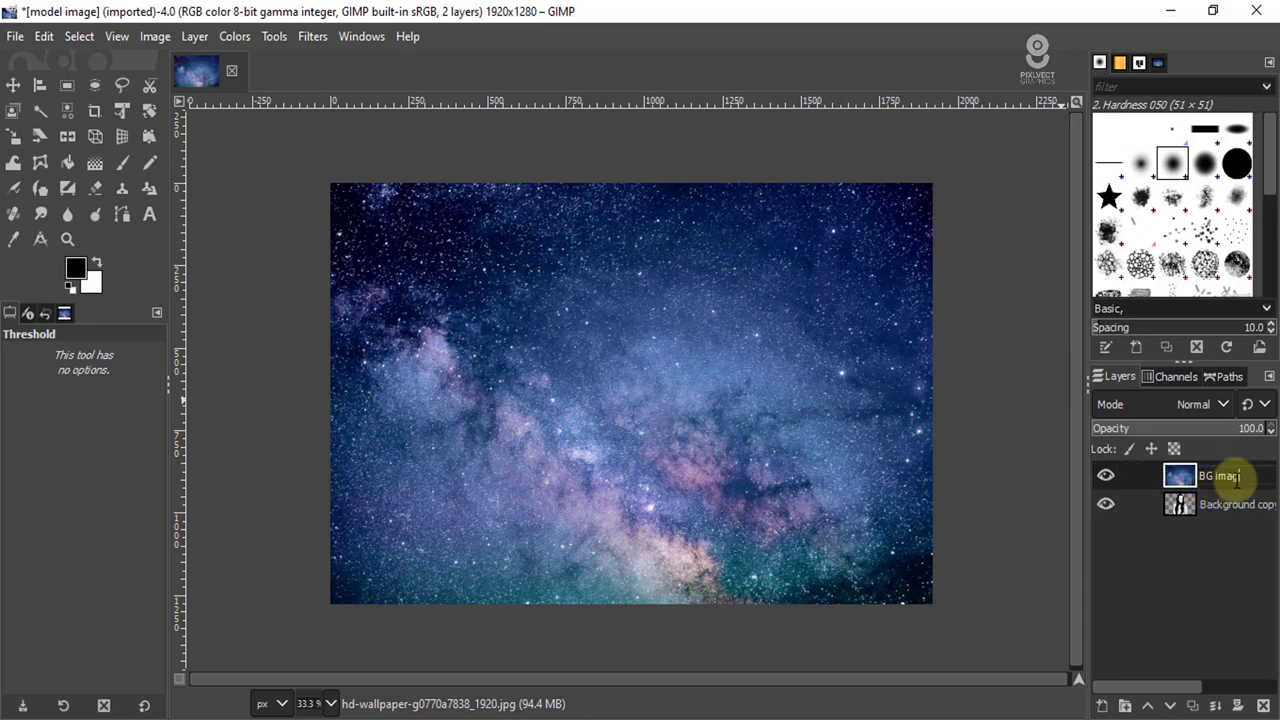
pyautogui.write('e')
pyautogui.press('Return')
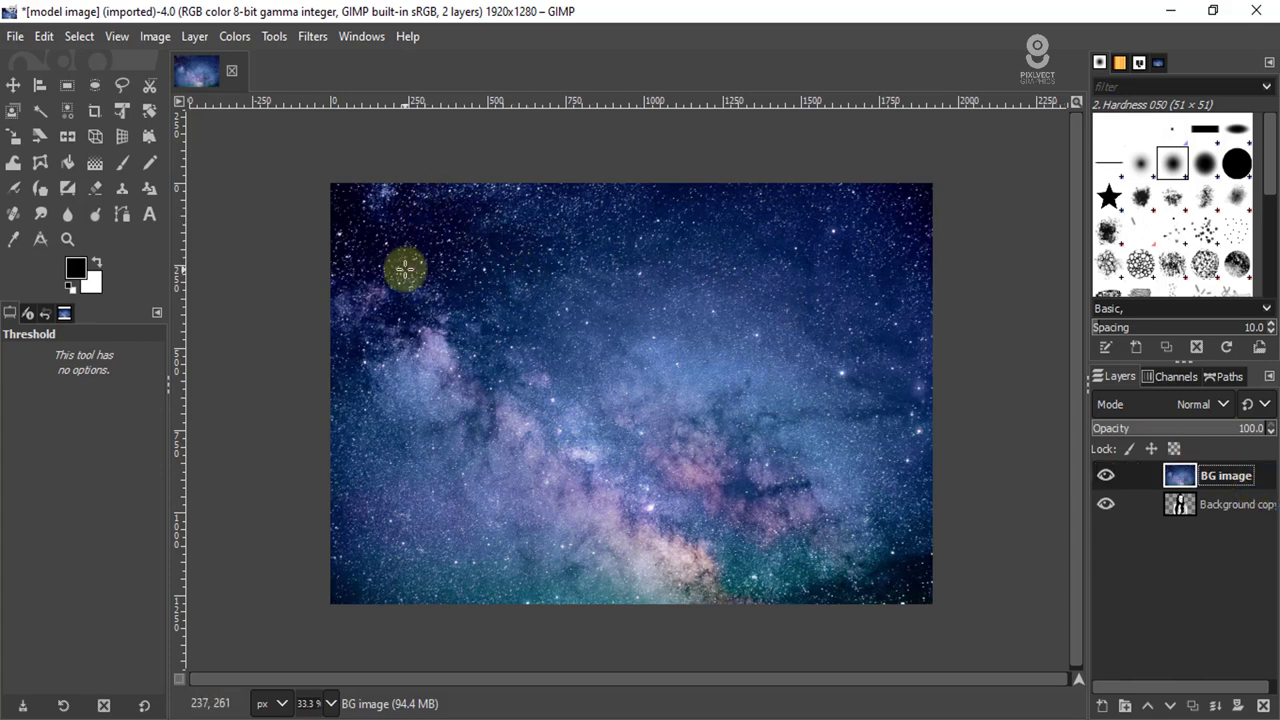
# - Apply a gentle S-curve to the galaxy layer, darkening shadows and lifting highlights
pyautogui.click(241, 36)
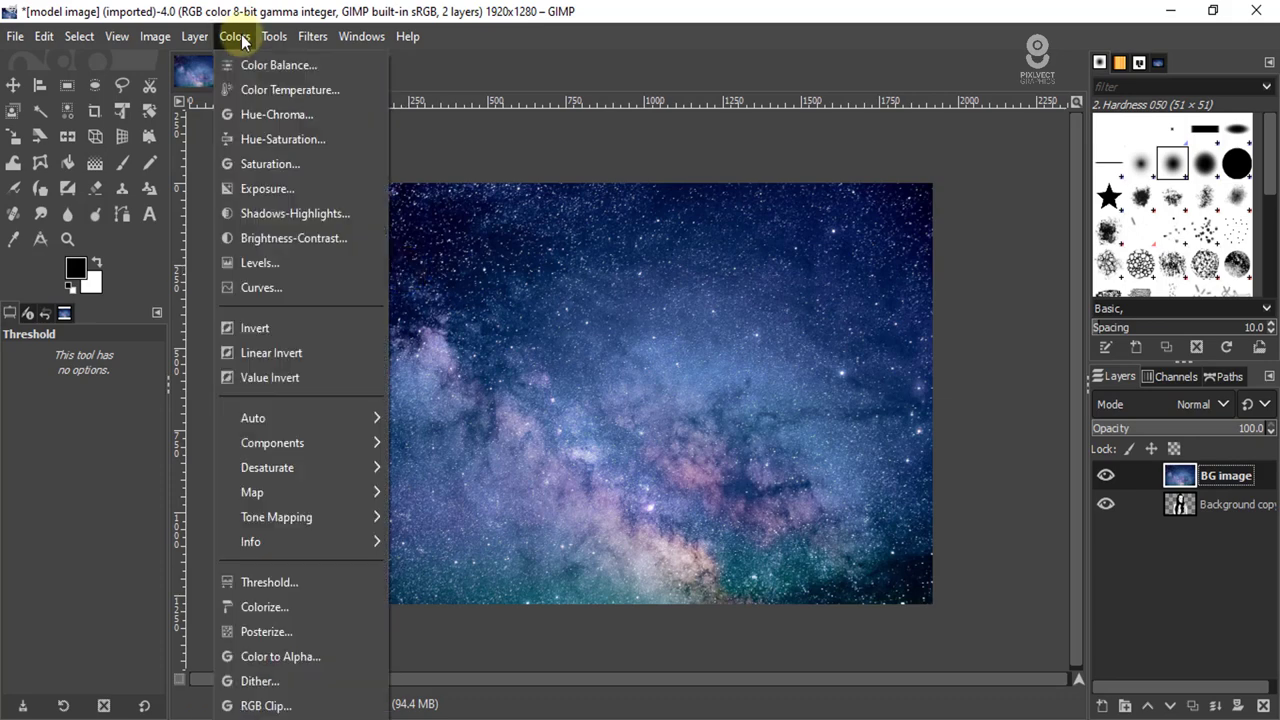
pyautogui.click(260, 289)
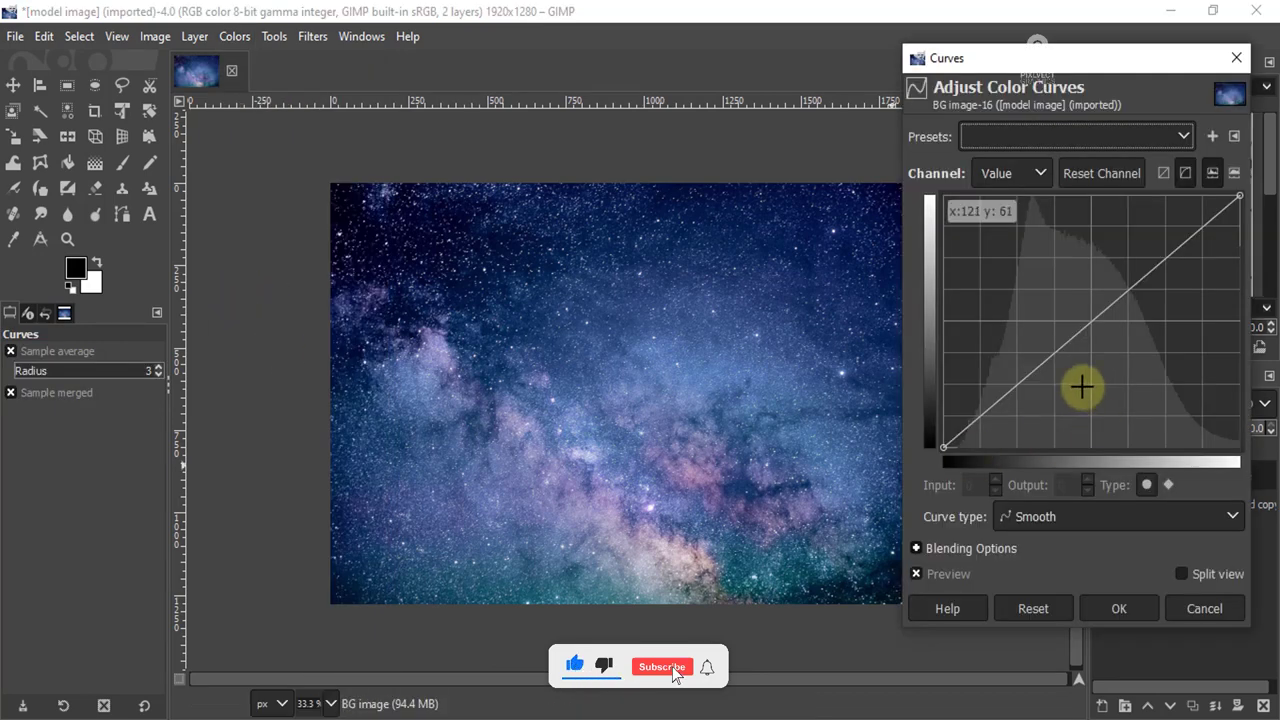
pyautogui.click(1030, 610)
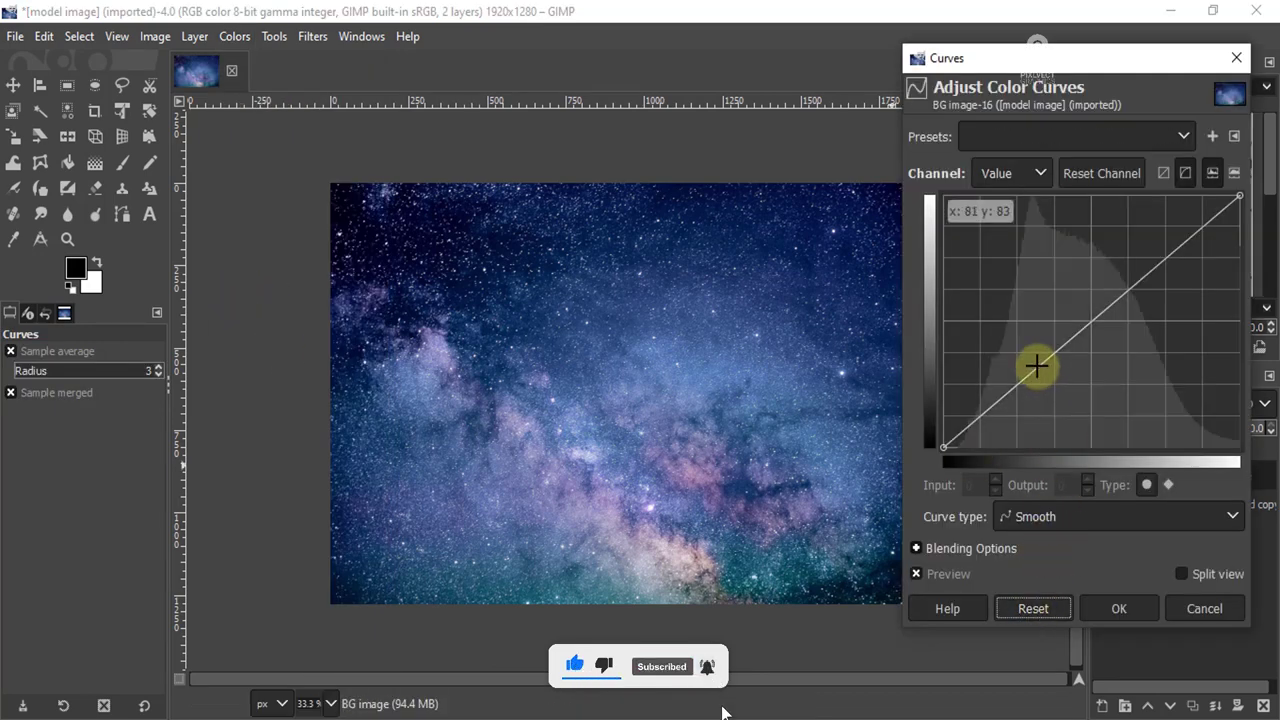
pyautogui.moveTo(1038, 367); pyautogui.dragTo(1048, 380)
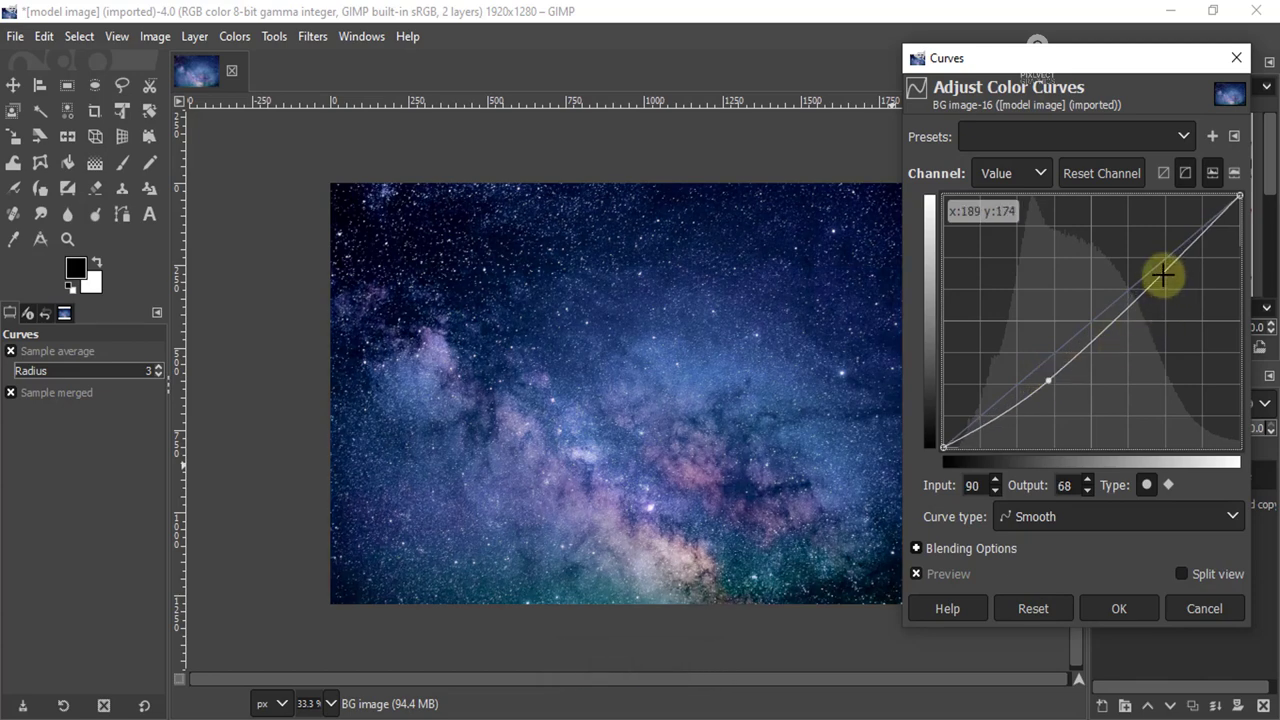
pyautogui.moveTo(1152, 282); pyautogui.dragTo(1148, 265)
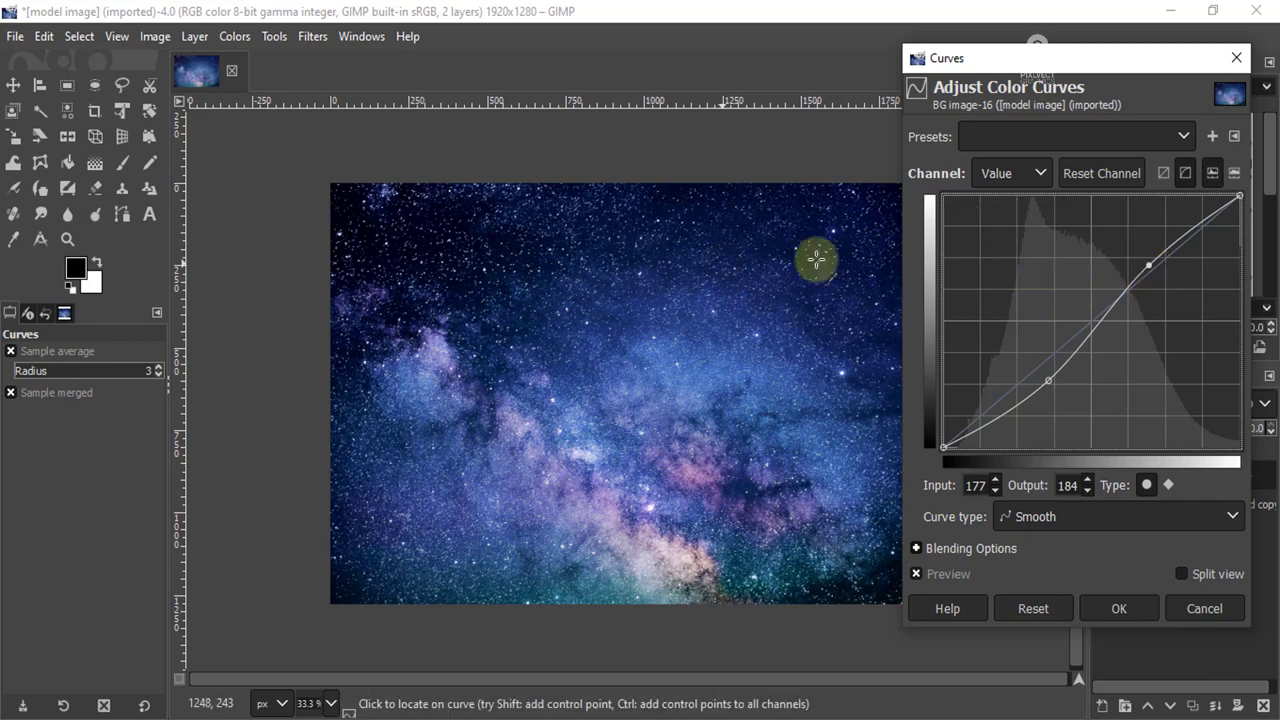
pyautogui.click(916, 573)
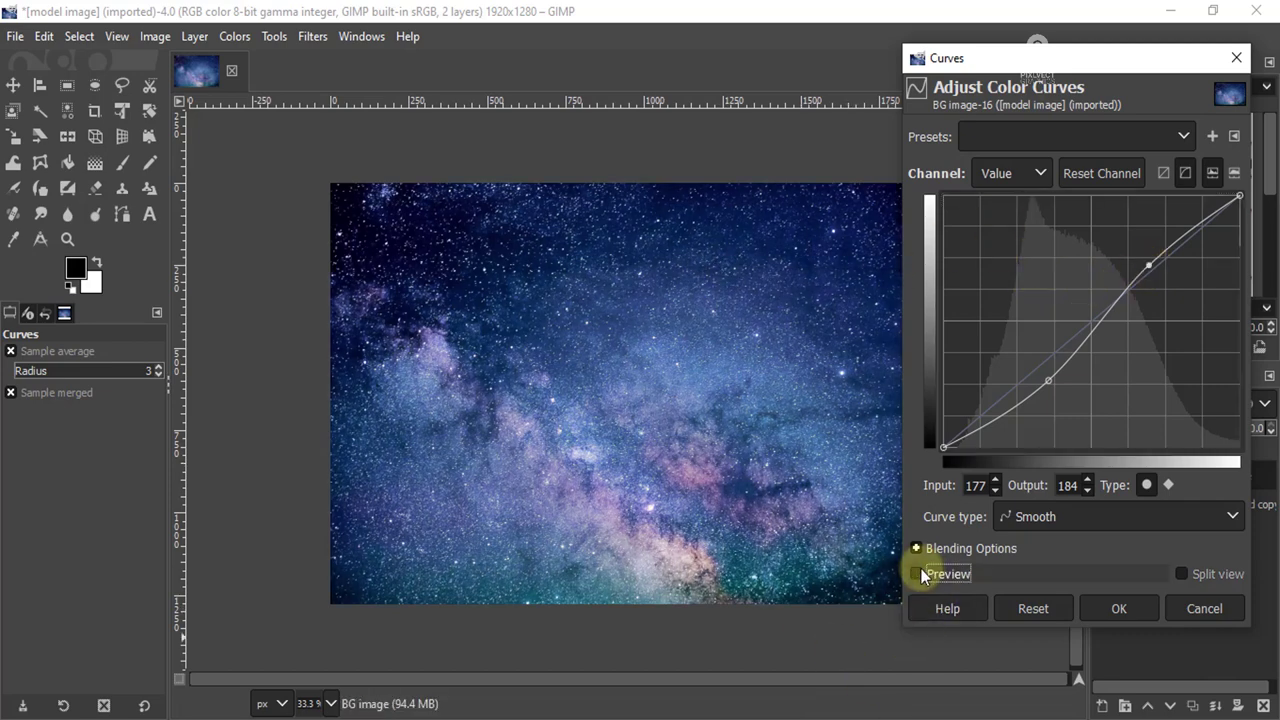
pyautogui.click(916, 573)
pyautogui.click(1142, 616)
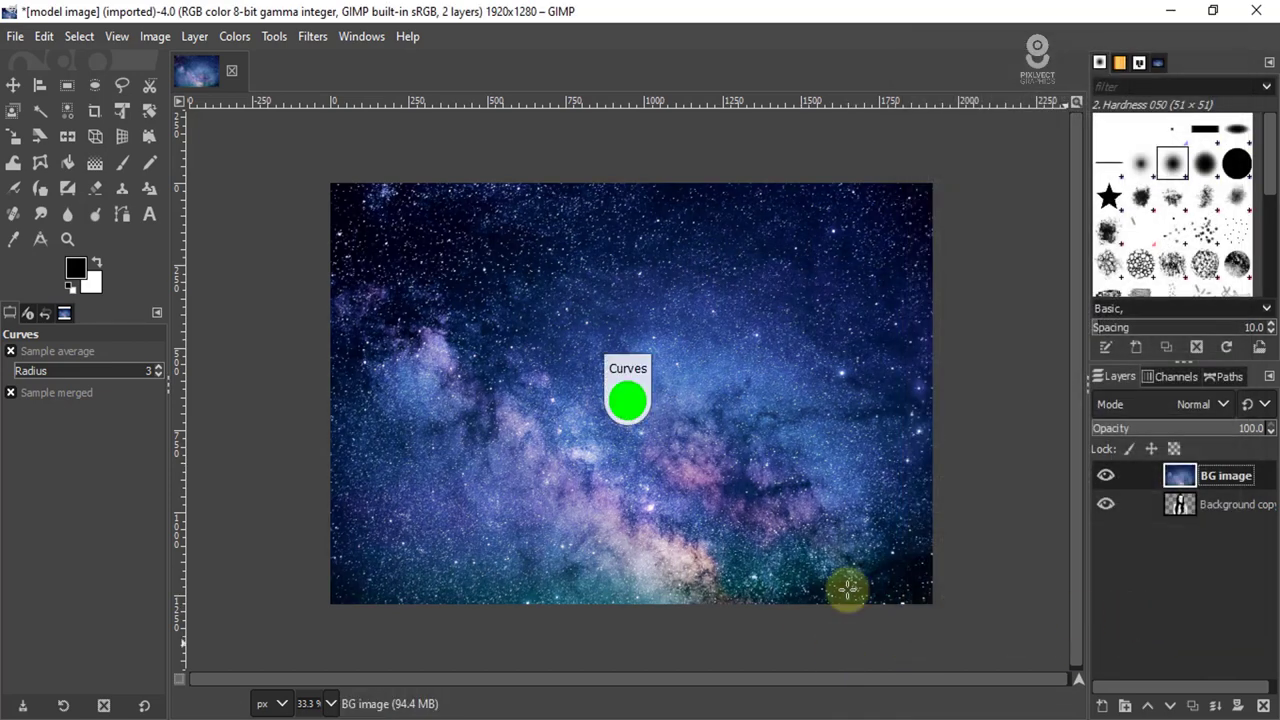
pyautogui.click(244, 36)
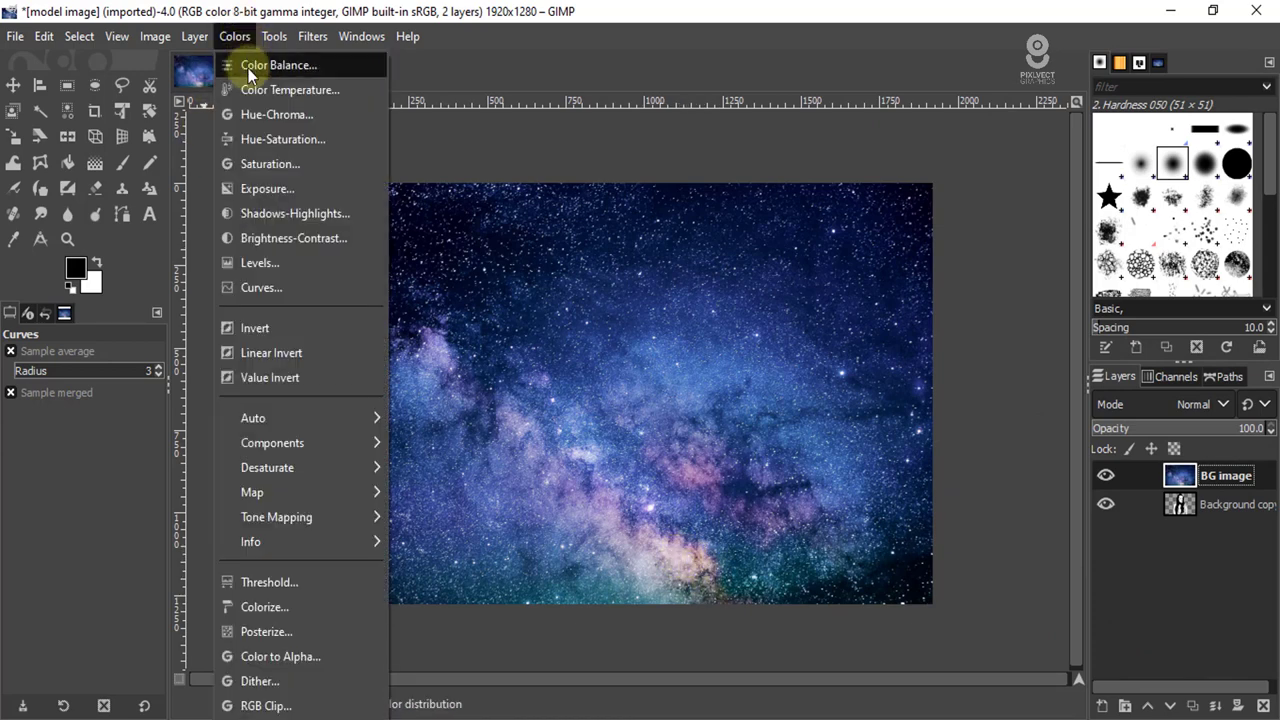
# - Raise the galaxy layer's saturation to scale 1.529
pyautogui.click(259, 170)
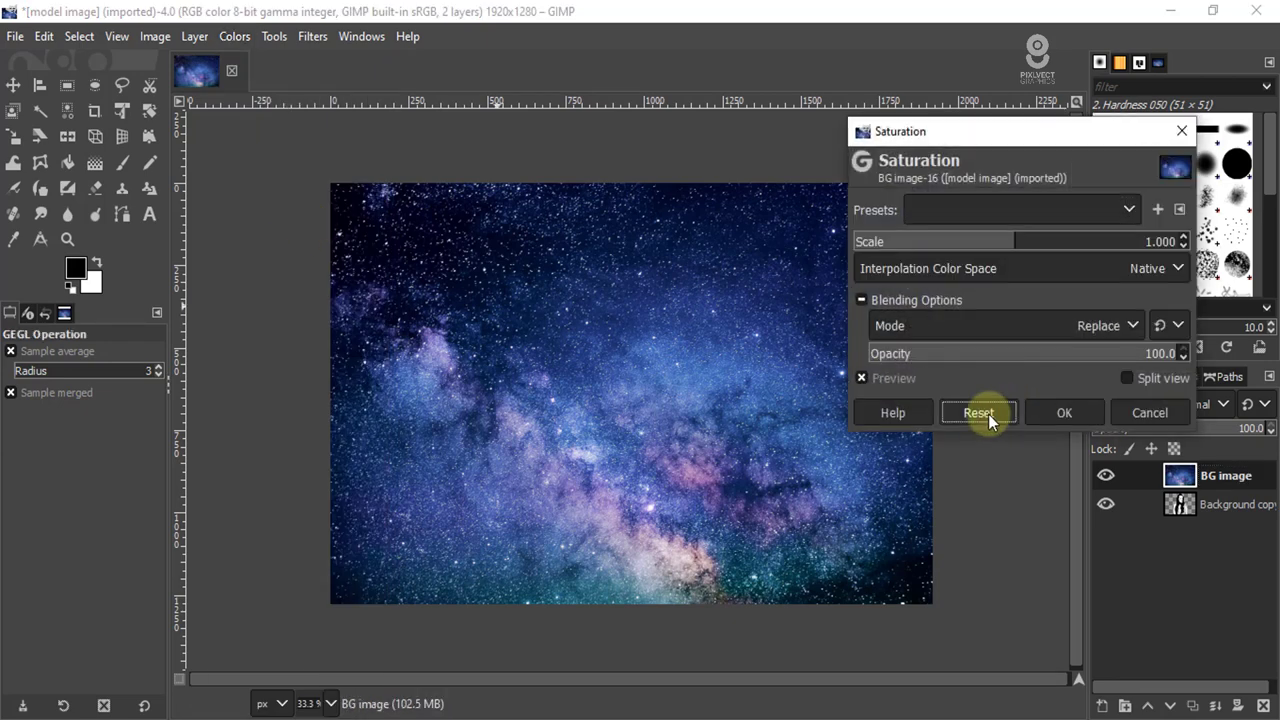
pyautogui.click(988, 414)
pyautogui.moveTo(1022, 244); pyautogui.dragTo(1098, 252)
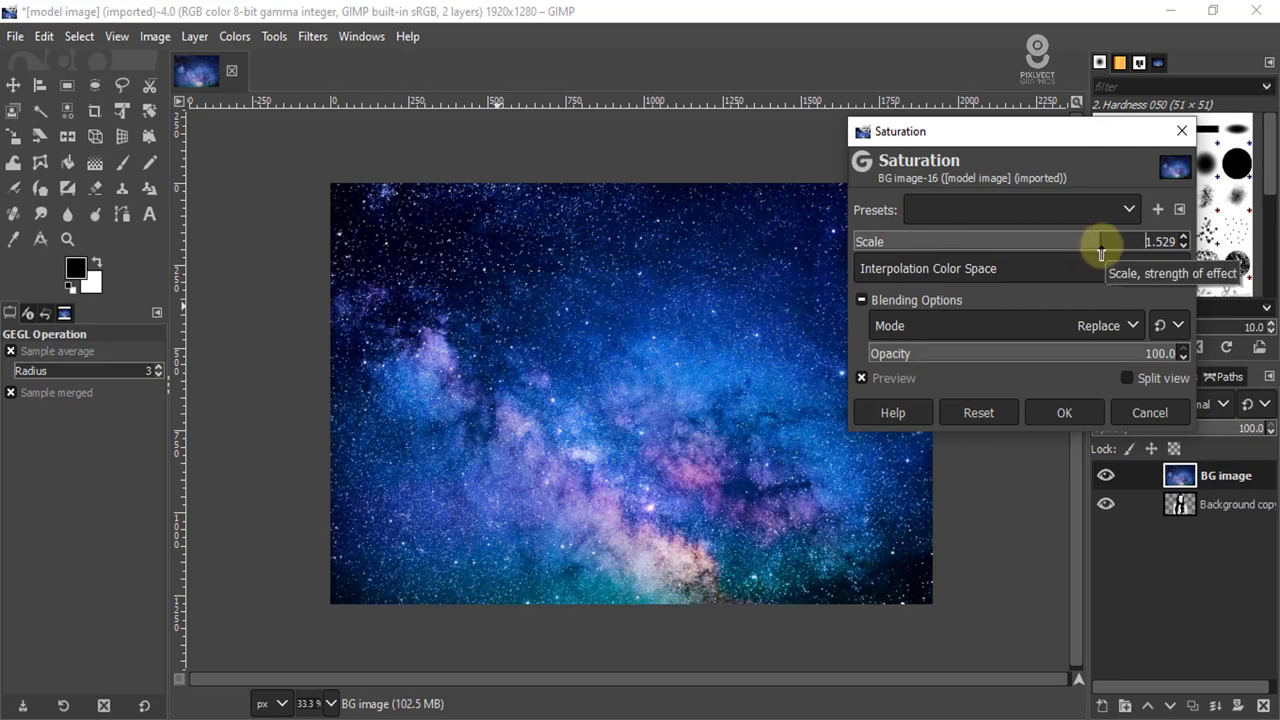
pyautogui.click(863, 377)
pyautogui.click(863, 377)
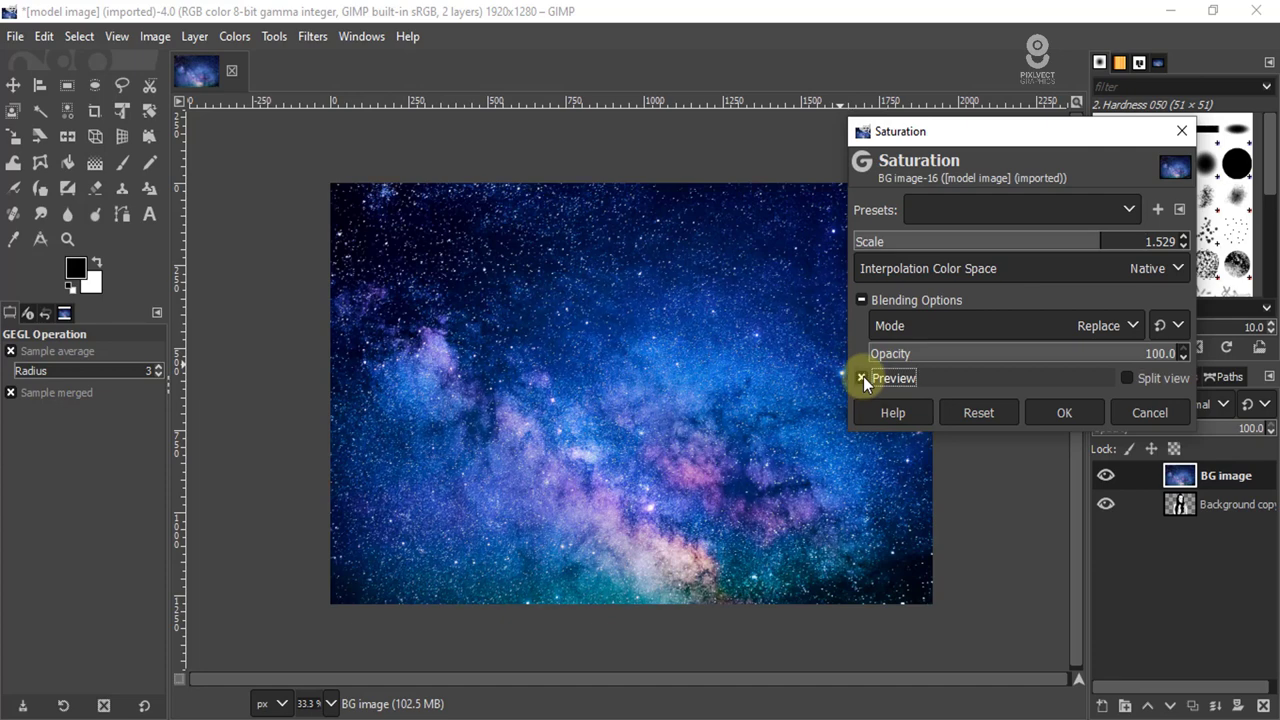
pyautogui.click(863, 377)
pyautogui.click(863, 377)
pyautogui.click(1062, 414)
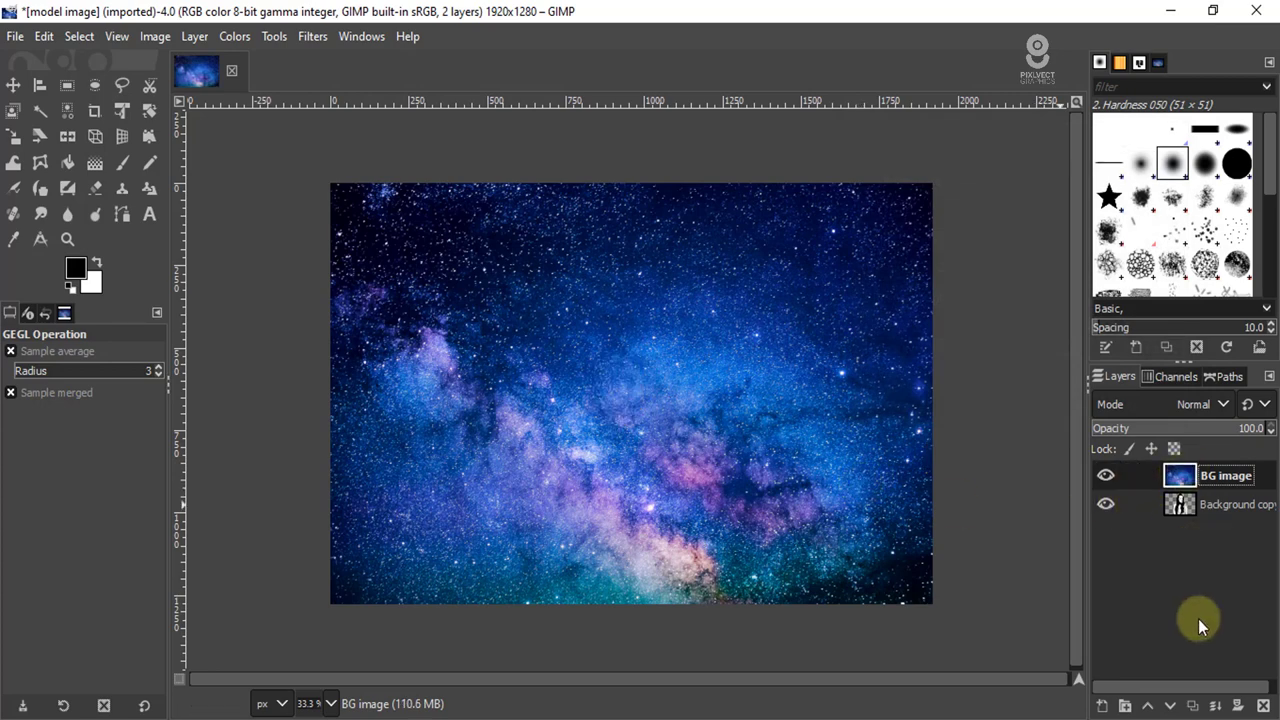
# - Move BG image below Background copy and make Background copy the active layer
pyautogui.moveTo(1190, 505)
pyautogui.click(1169, 705)
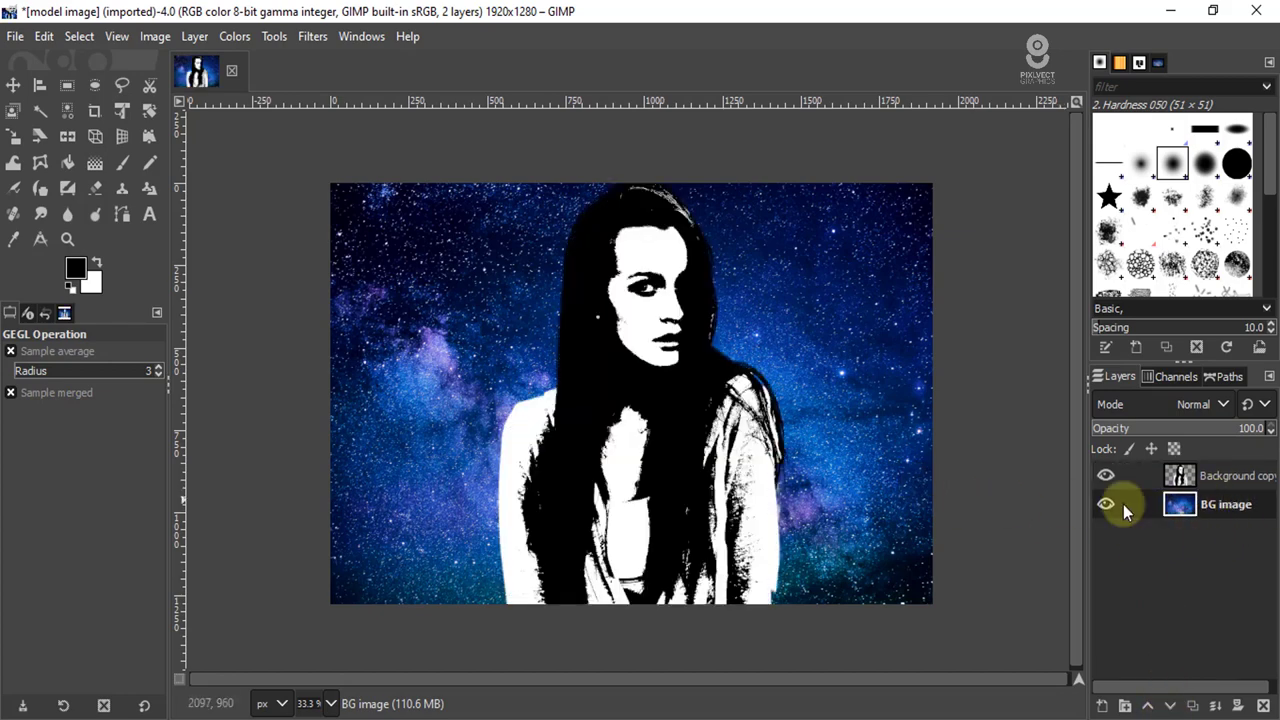
pyautogui.click(1212, 476)
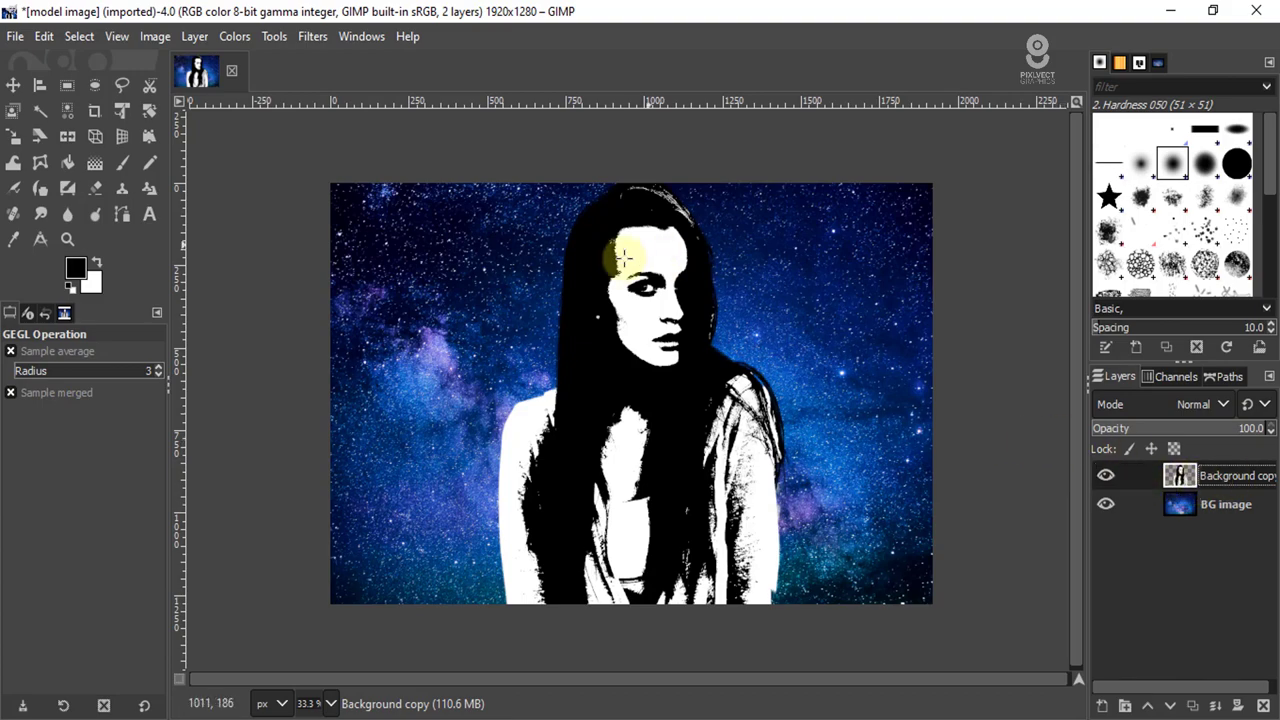
pyautogui.scroll(2, 609, 268)
pyautogui.scroll(1, 609, 268)
pyautogui.scroll(2, 530, 220)
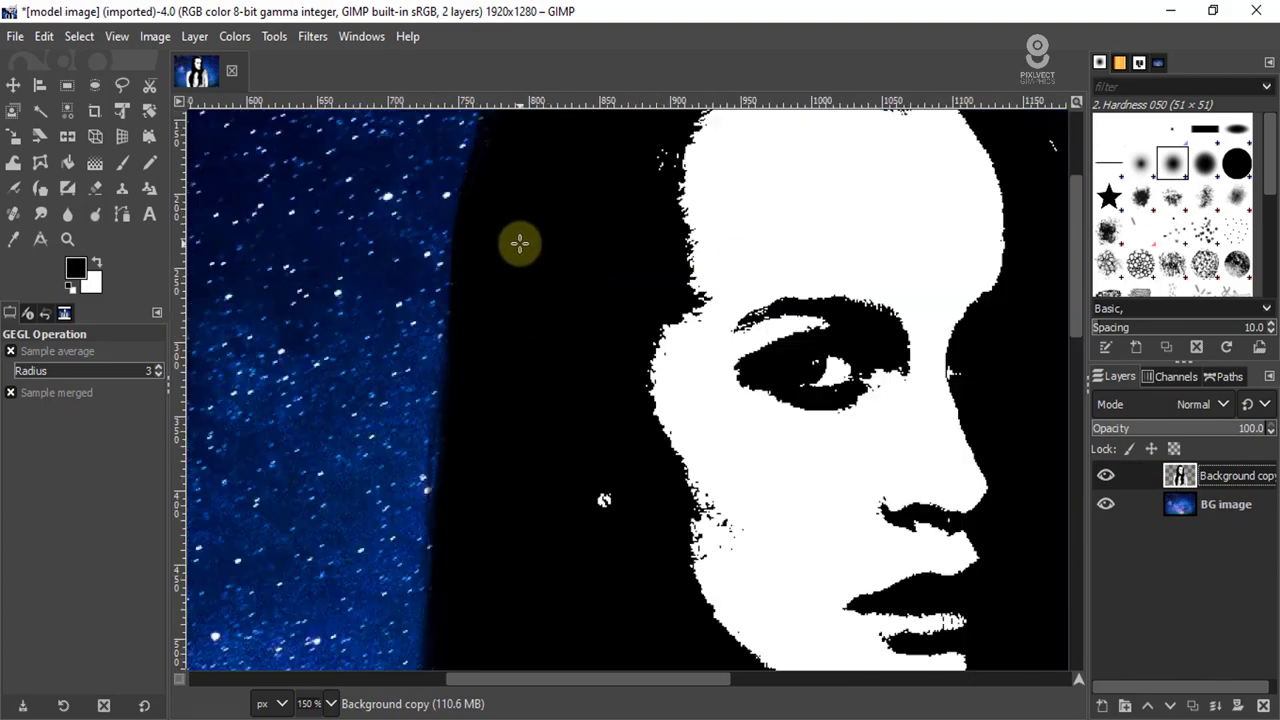
pyautogui.scroll(2, 517, 243)
pyautogui.scroll(-3, 521, 240)
pyautogui.scroll(-2, 521, 240)
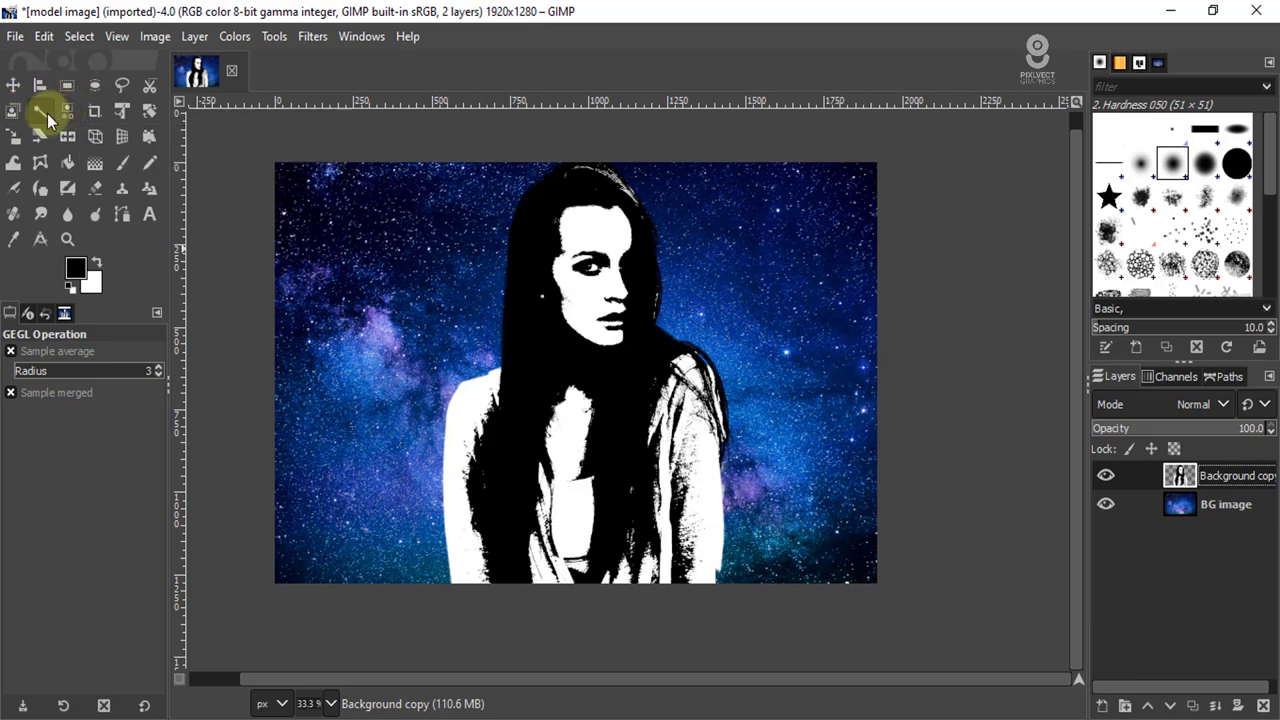
# - Select the woman's black areas by colour, then duplicate the BG image layer as 'BG image copy'
pyautogui.click(64, 112)
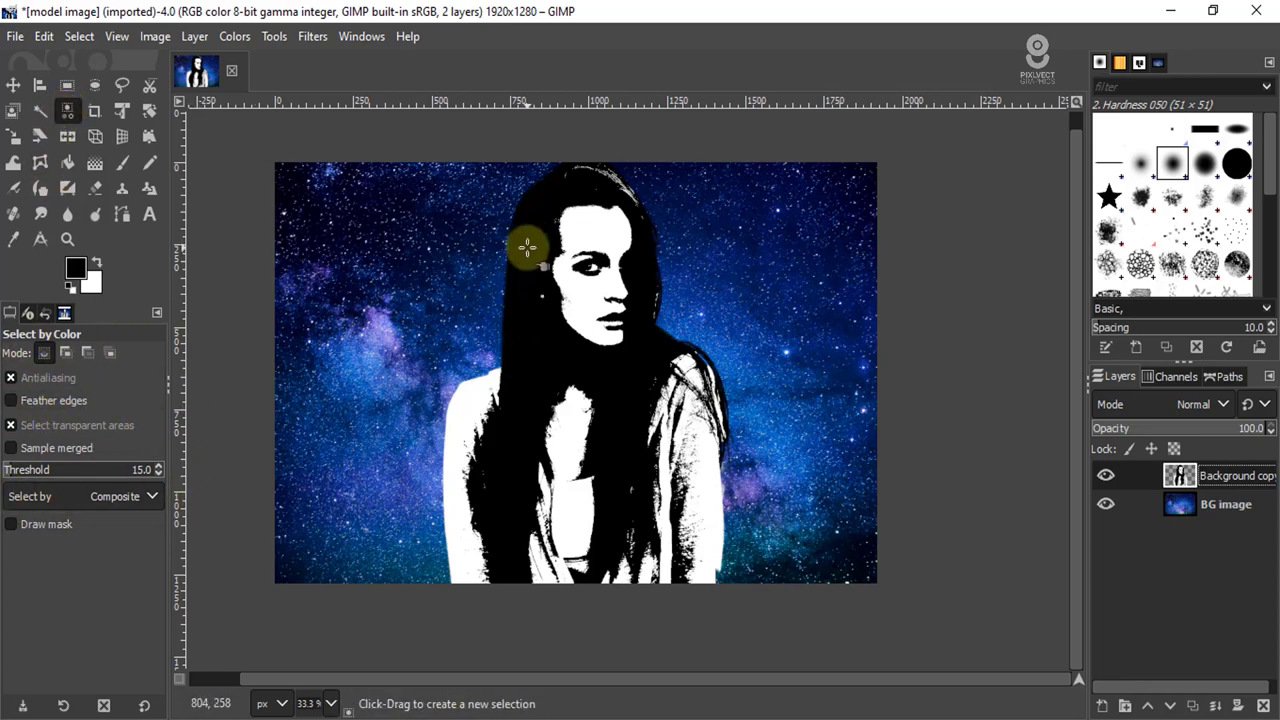
pyautogui.click(527, 246)
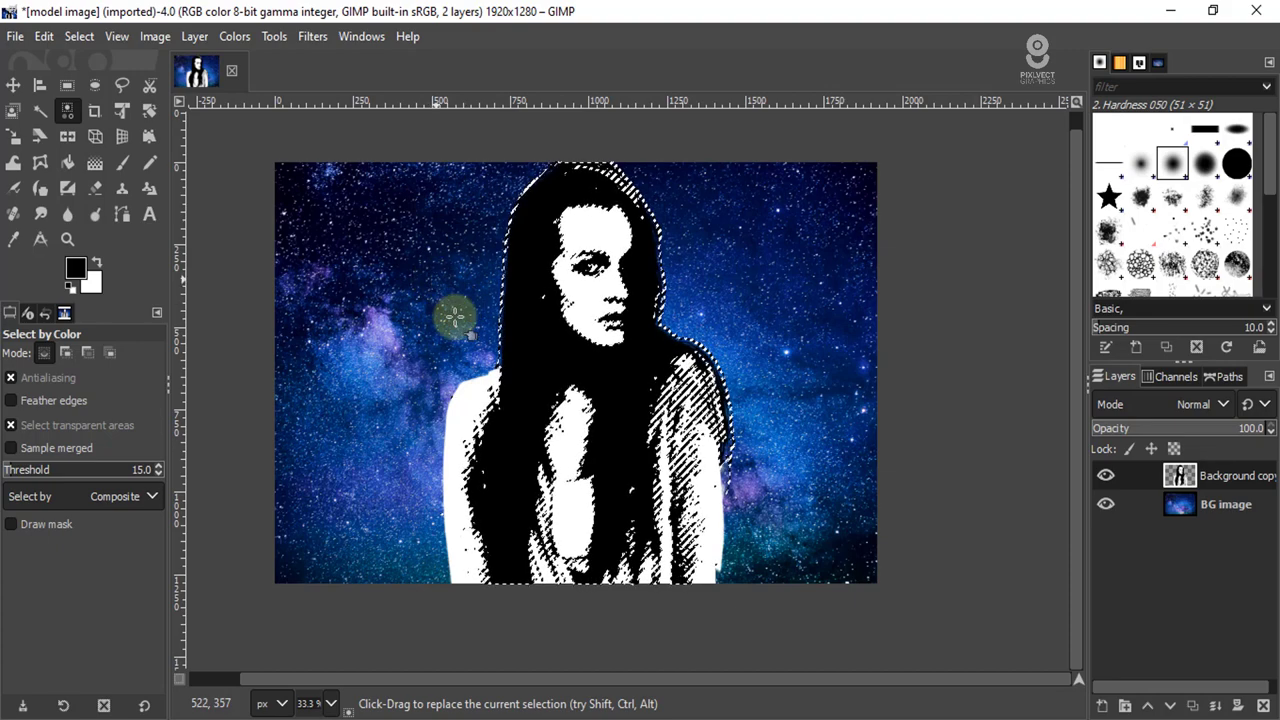
pyautogui.click(1236, 514)
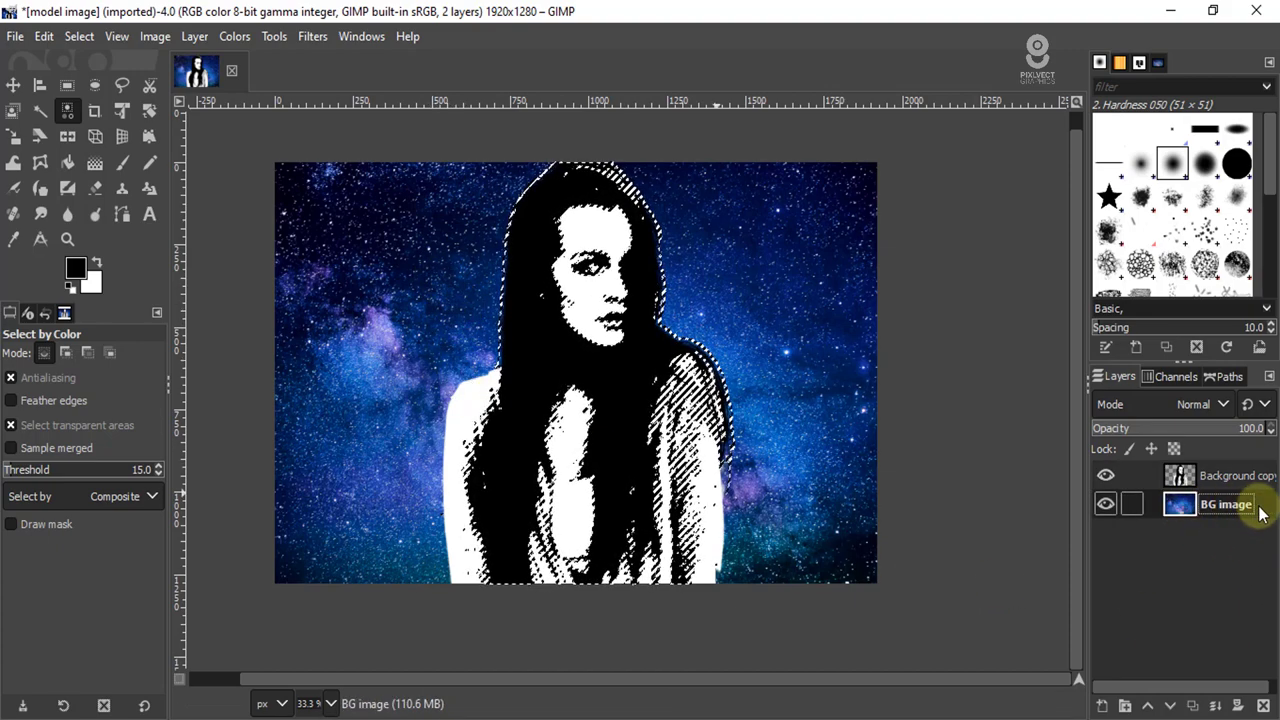
pyautogui.rightClick(1262, 513)
pyautogui.click(1144, 233)
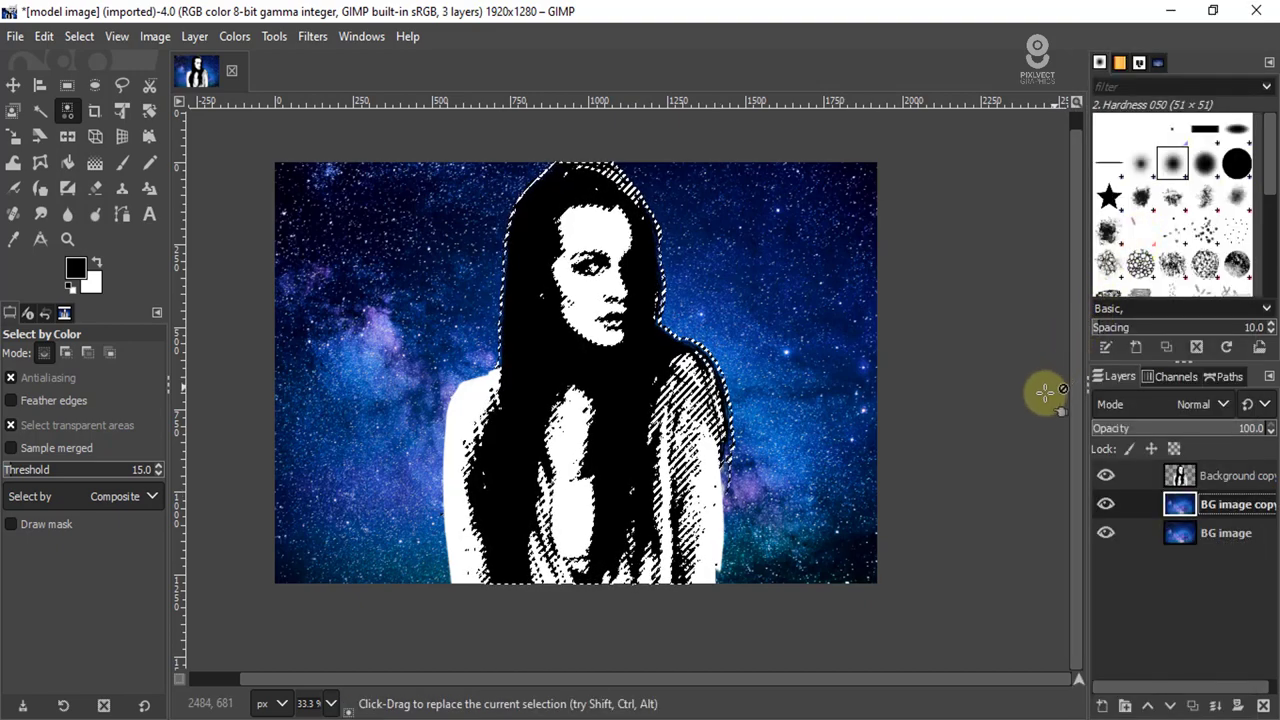
# - Add a layer mask to 'BG image copy' initialized from the current selection
pyautogui.click(1262, 706)
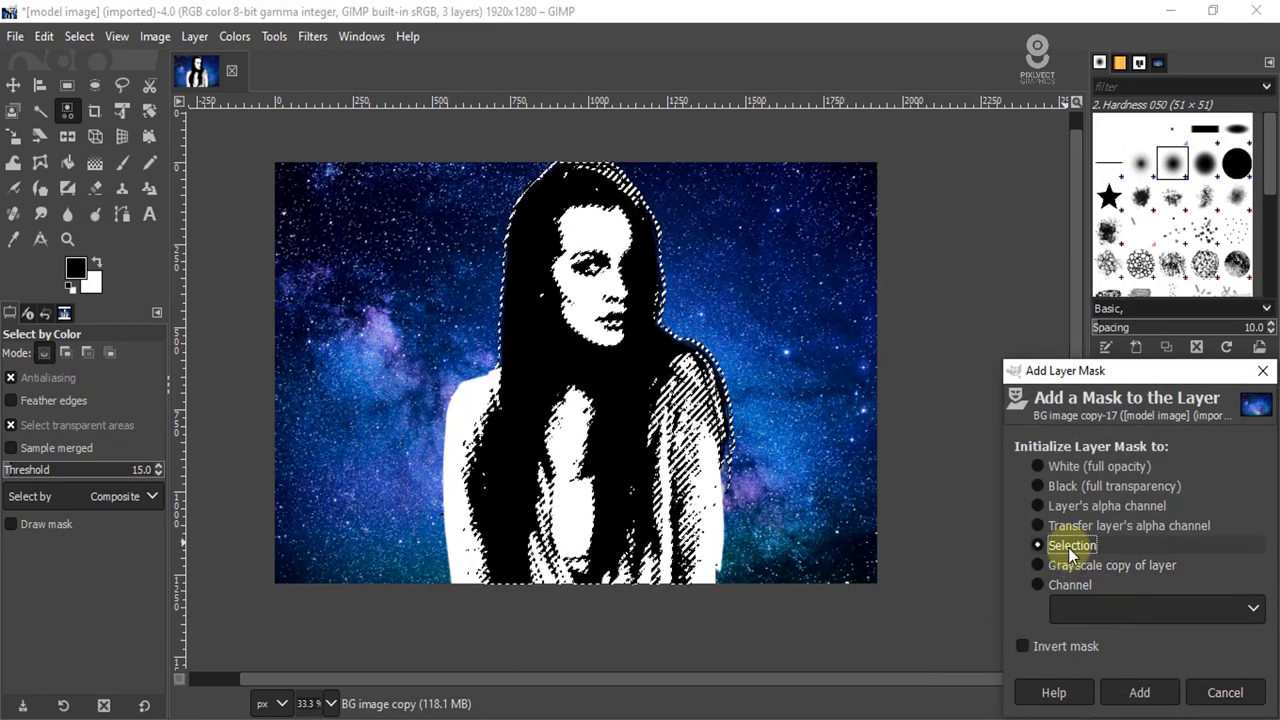
pyautogui.click(1140, 692)
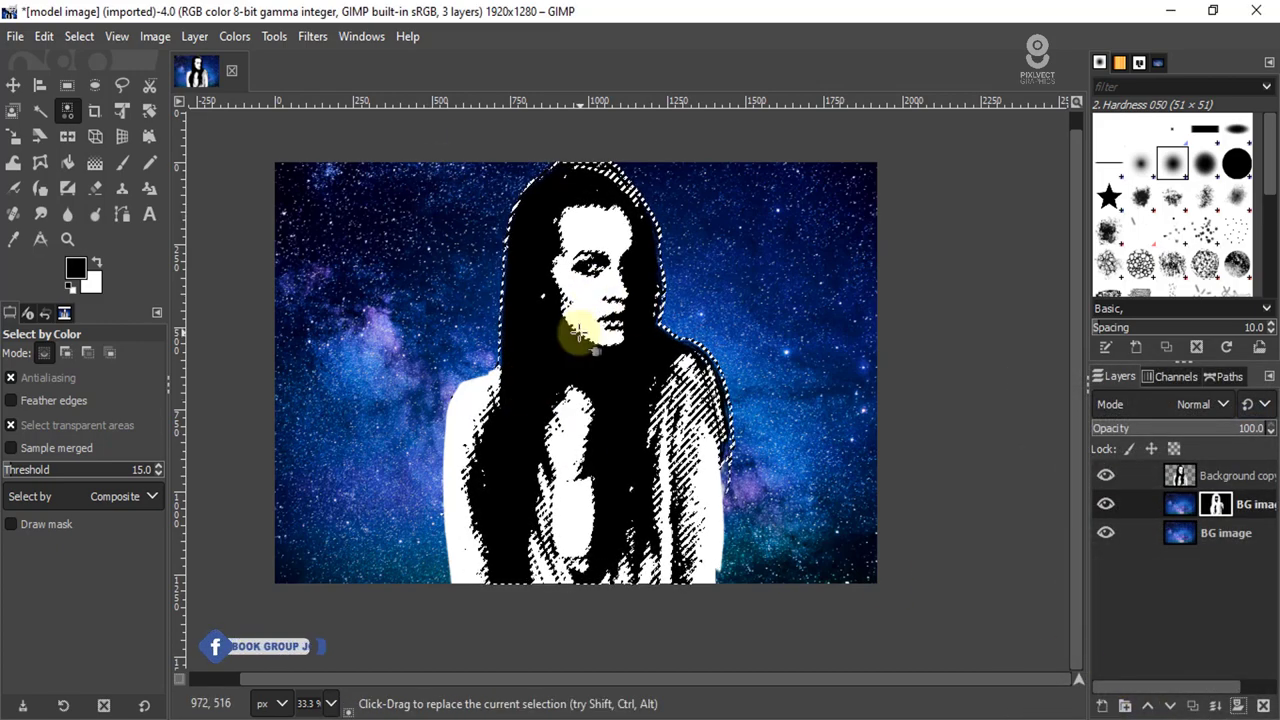
# - Clear the selection, hide the Background copy and BG image layers, and select BG image
pyautogui.click(78, 38)
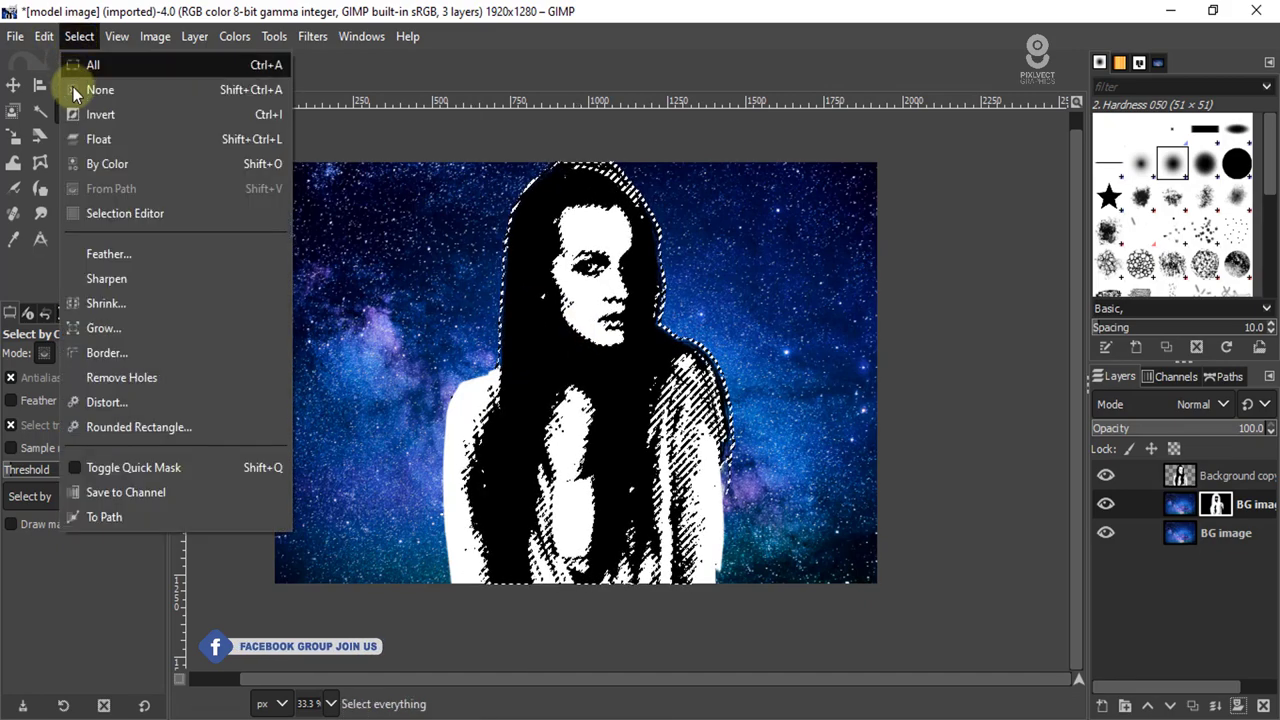
pyautogui.click(72, 89)
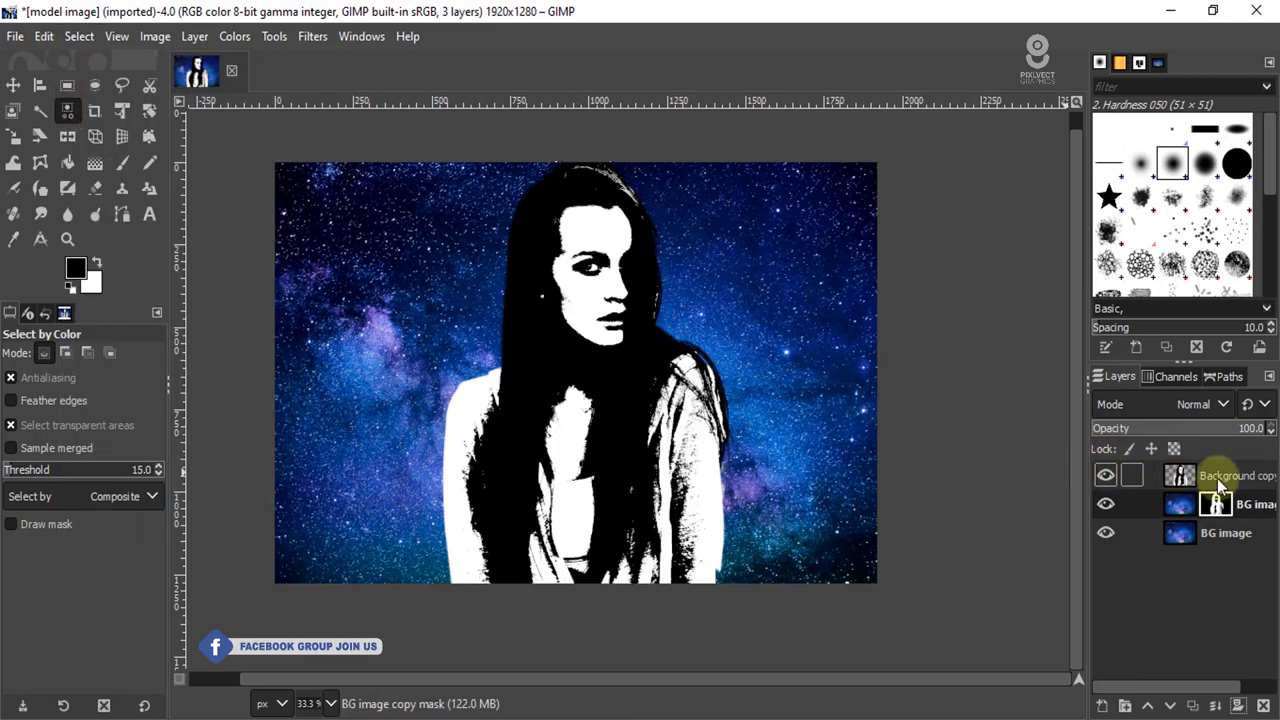
pyautogui.click(1105, 476)
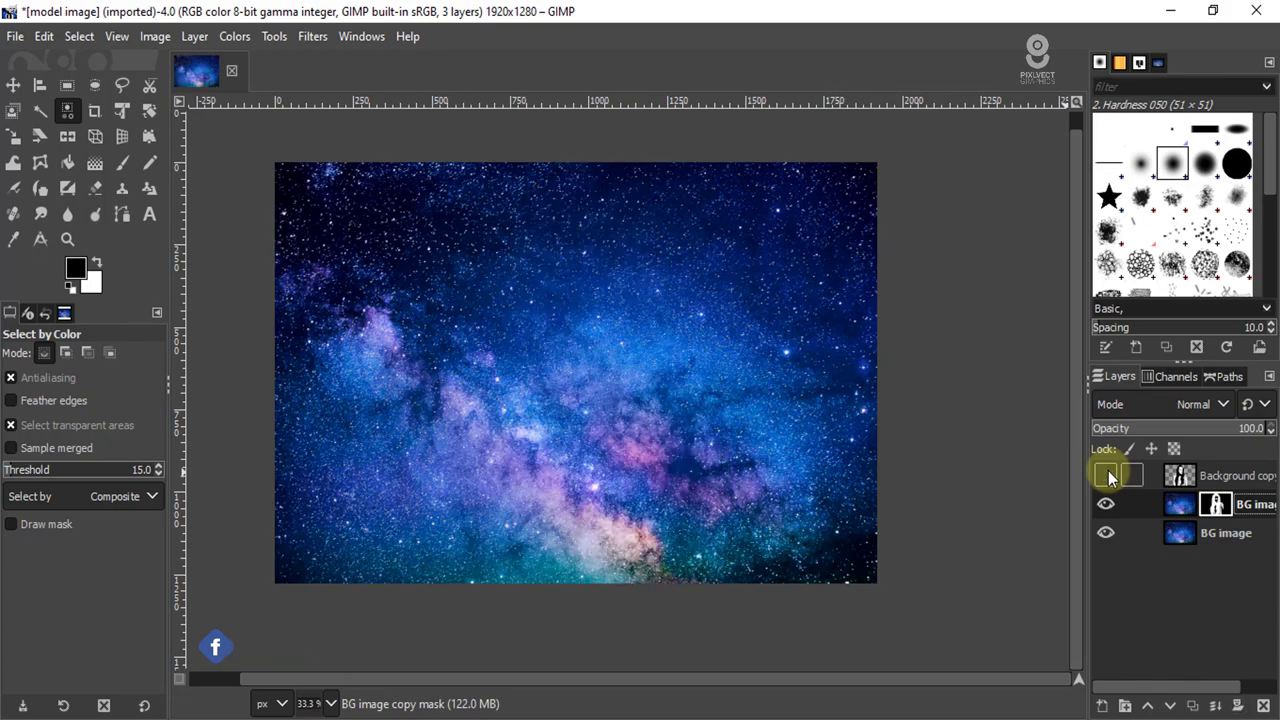
pyautogui.click(1105, 533)
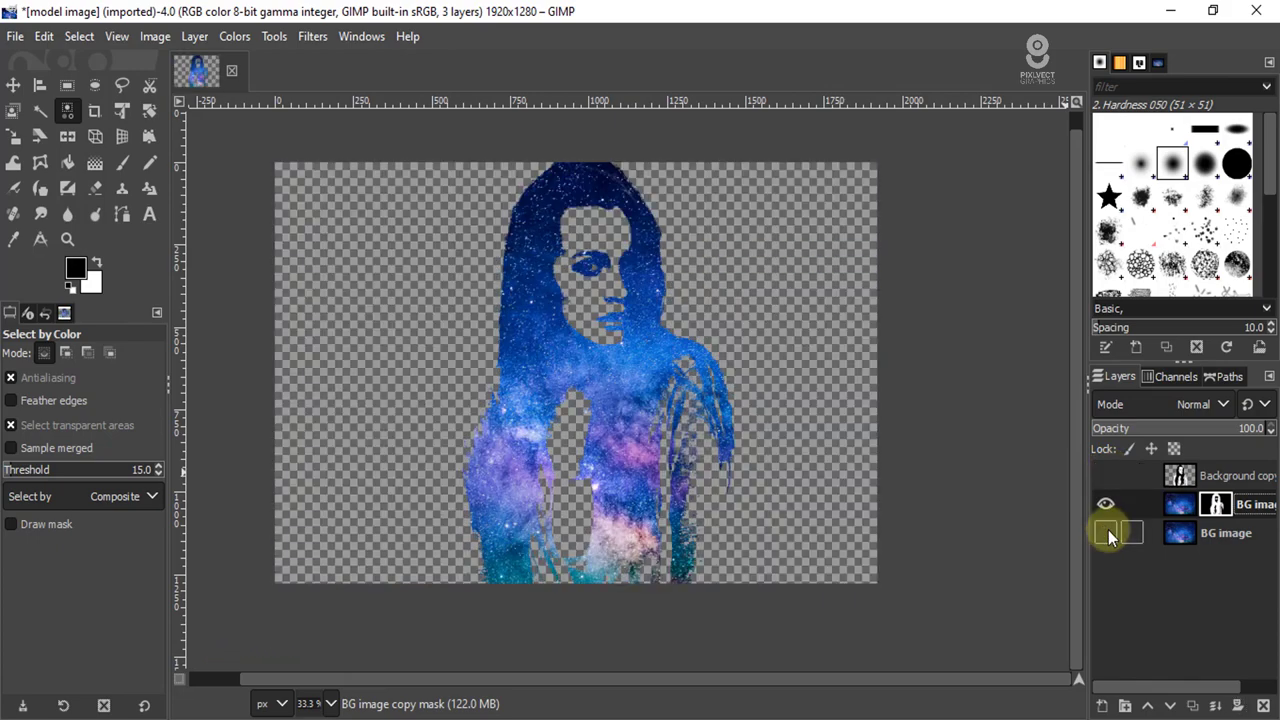
pyautogui.scroll(5, 586, 283)
pyautogui.scroll(-1, 586, 283)
pyautogui.scroll(-4, 586, 283)
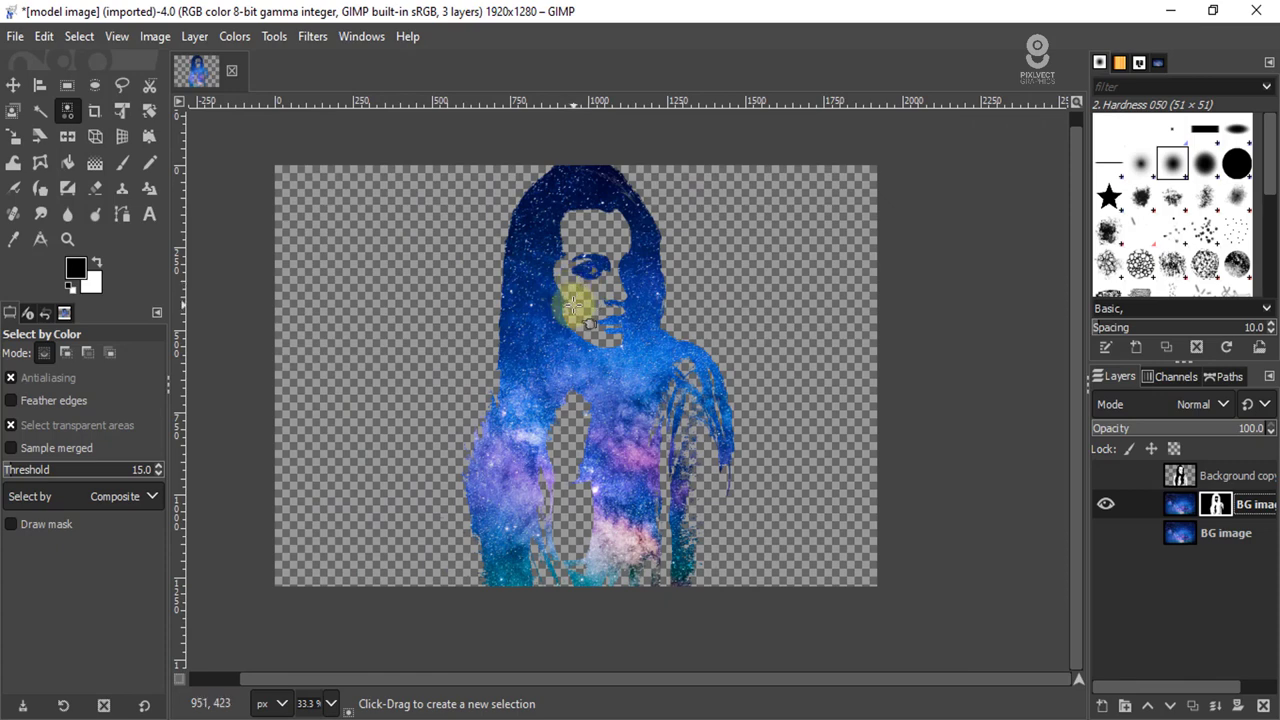
pyautogui.click(1178, 536)
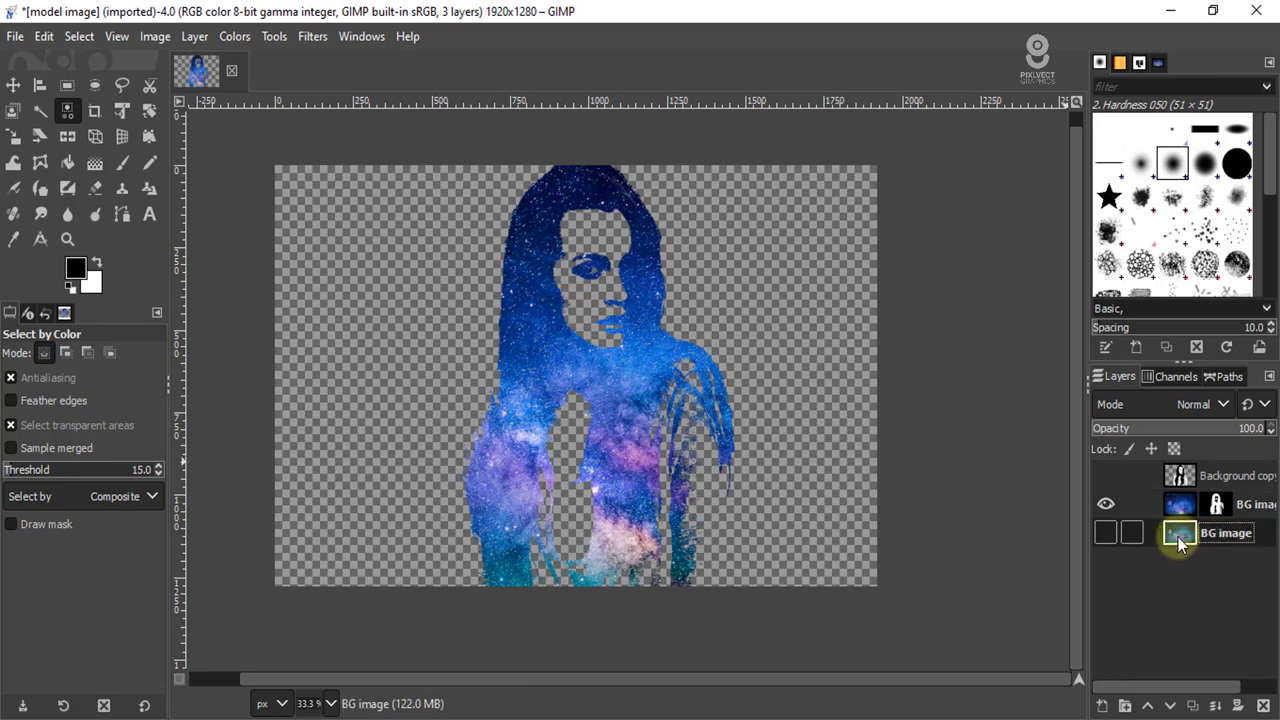
pyautogui.moveTo(1178, 541); pyautogui.dragTo(1188, 513)
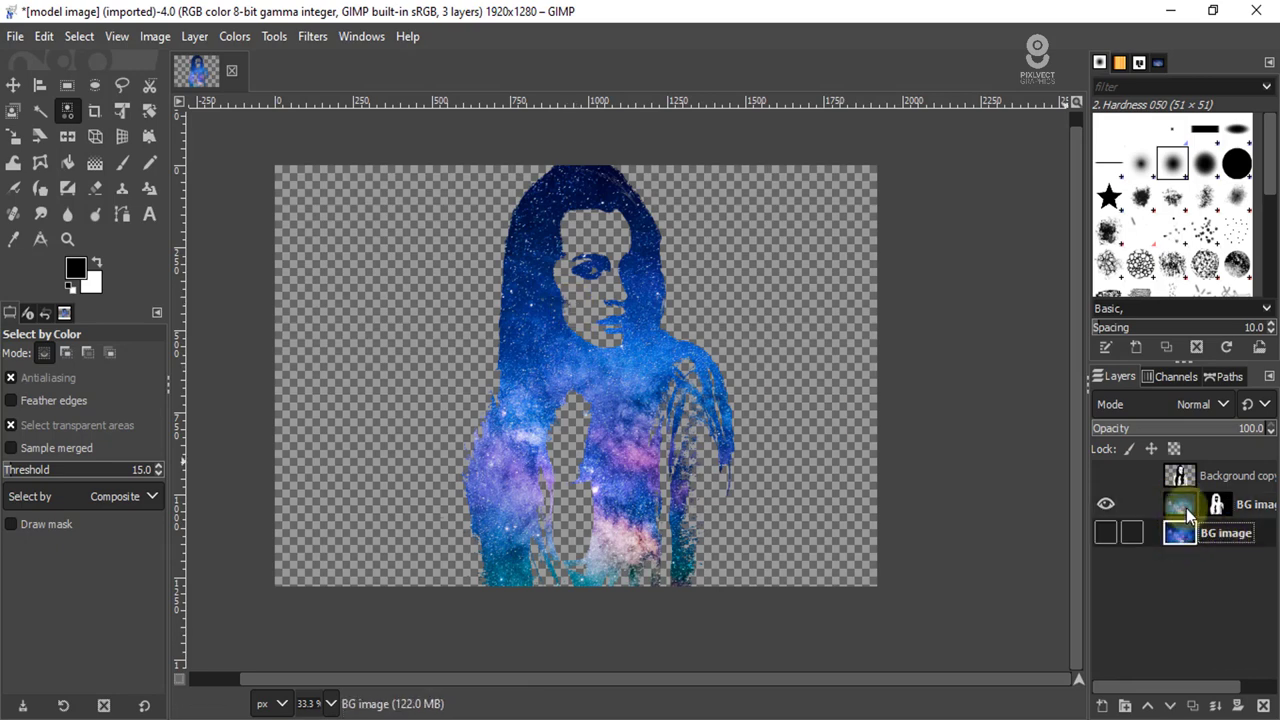
# - Add a new transparent layer named 'Layer' below the masked galaxy layer
pyautogui.click(1102, 706)
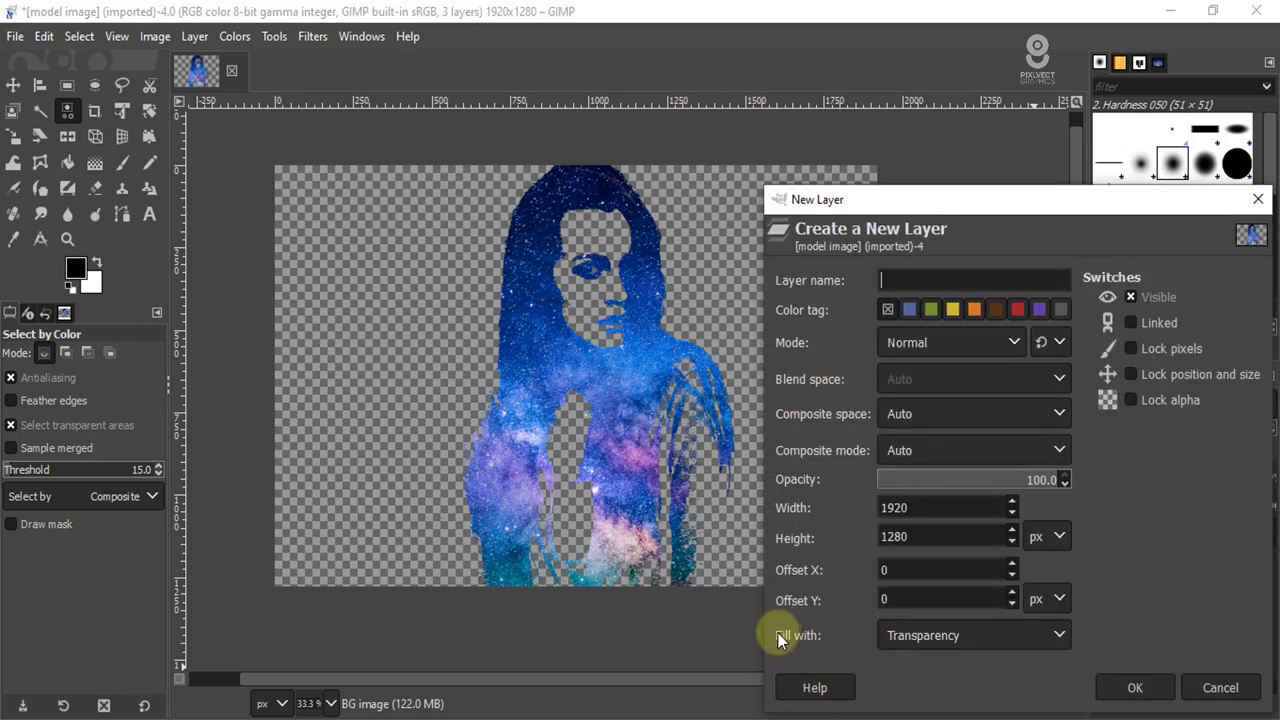
pyautogui.click(1140, 688)
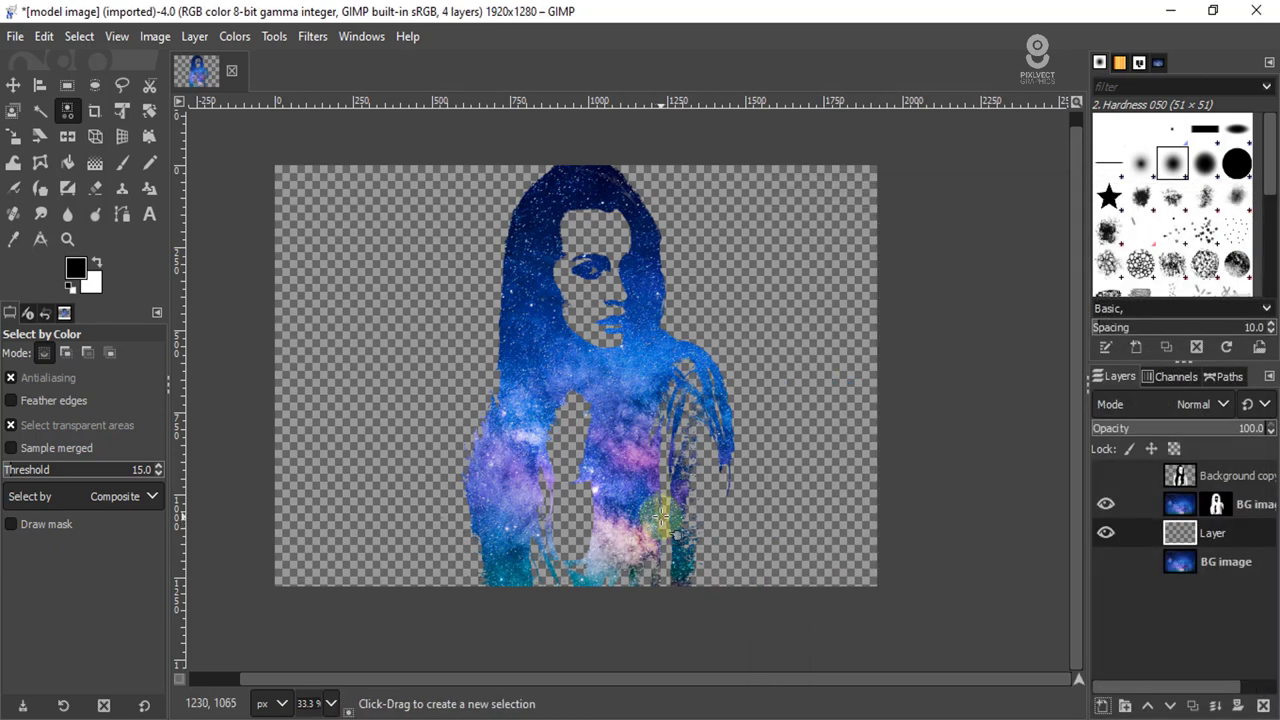
pyautogui.click(93, 166)
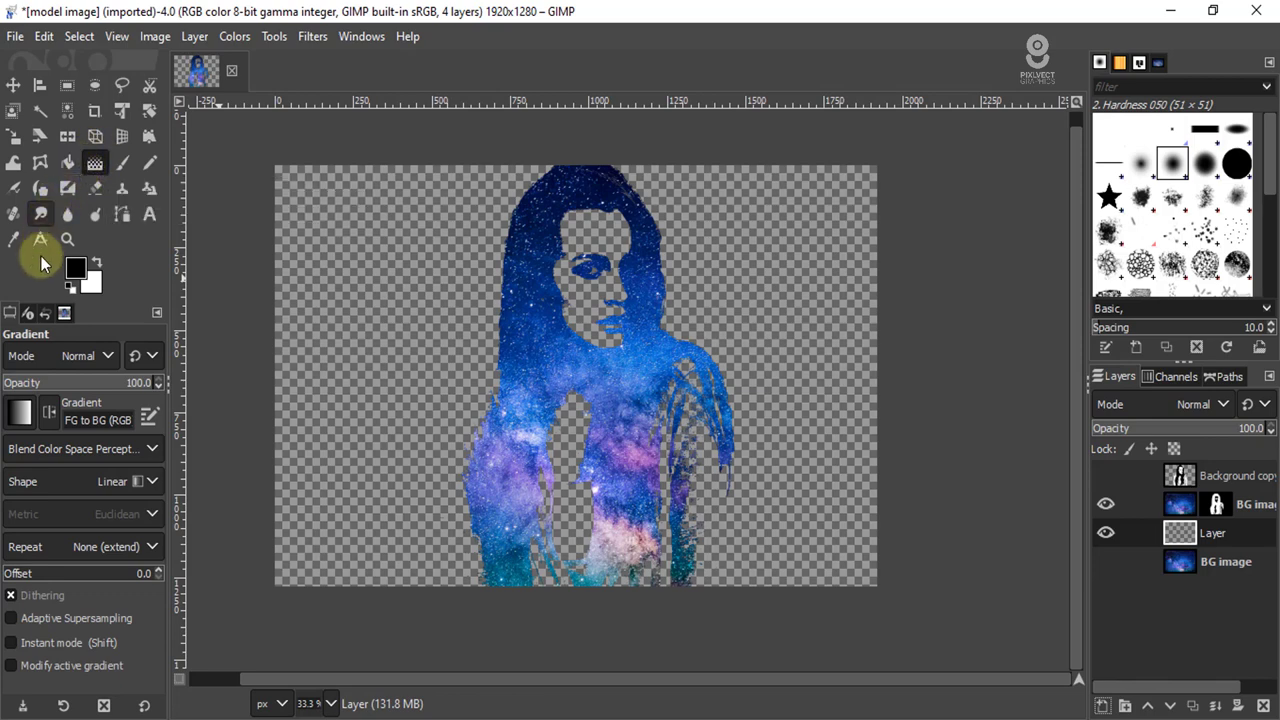
# - Draw a radial FG to BG (RGB) gradient from the woman's chest to the bottom-right corner
pyautogui.click(20, 413)
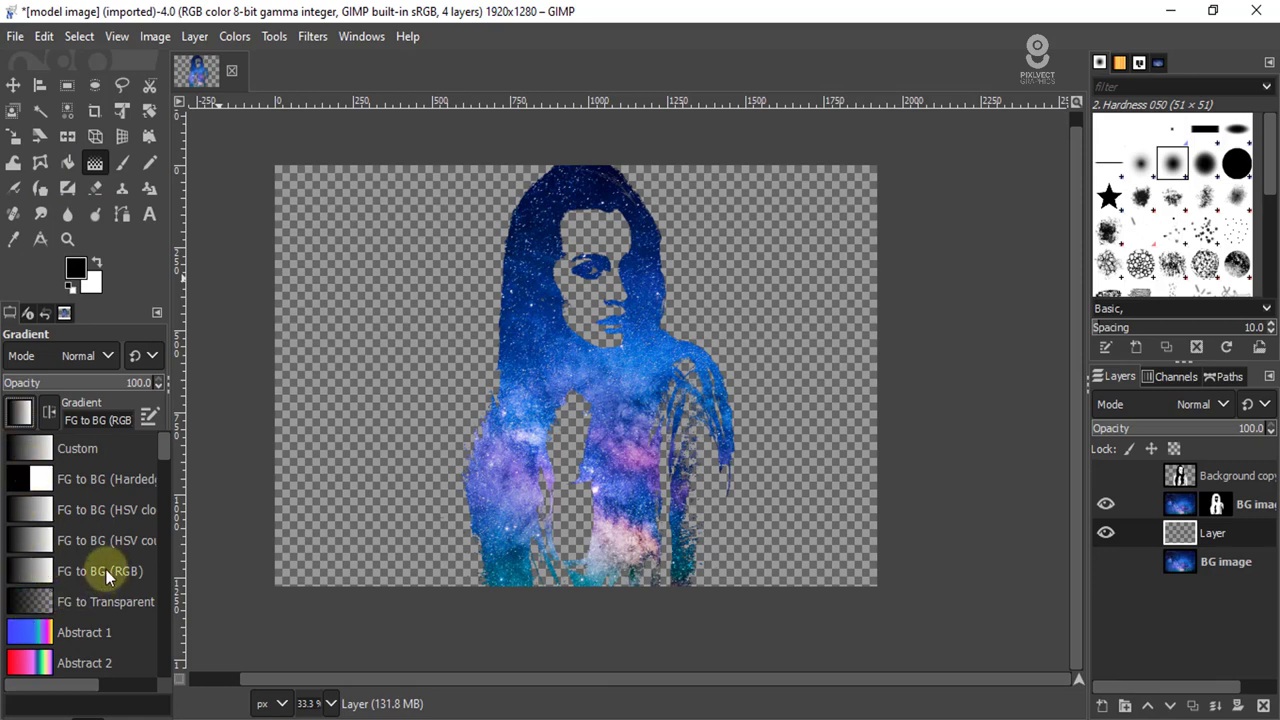
pyautogui.click(155, 288)
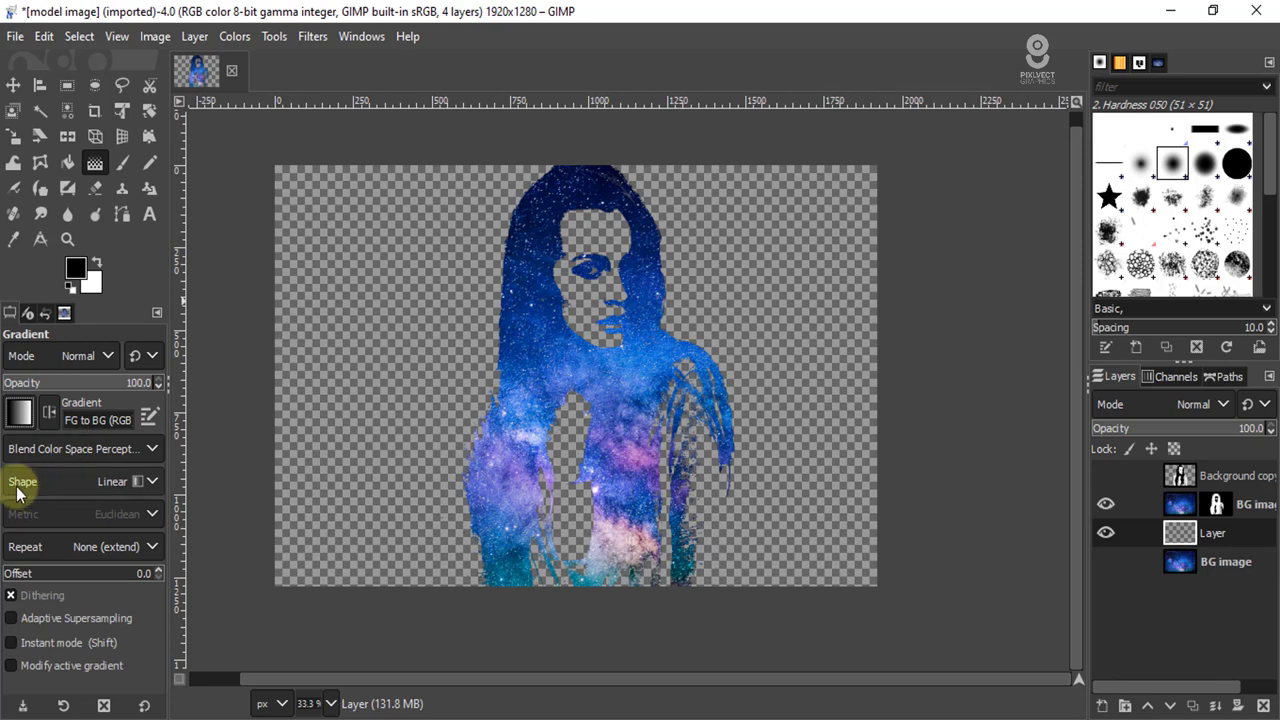
pyautogui.click(152, 482)
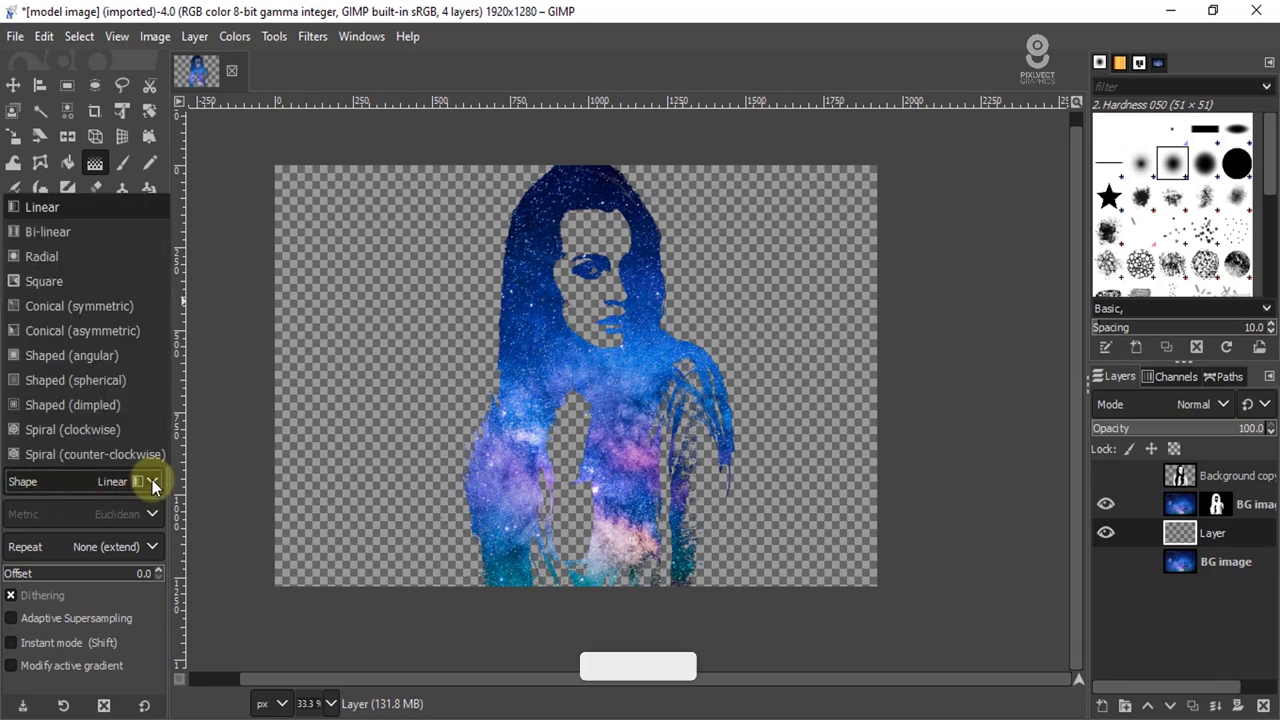
pyautogui.click(30, 257)
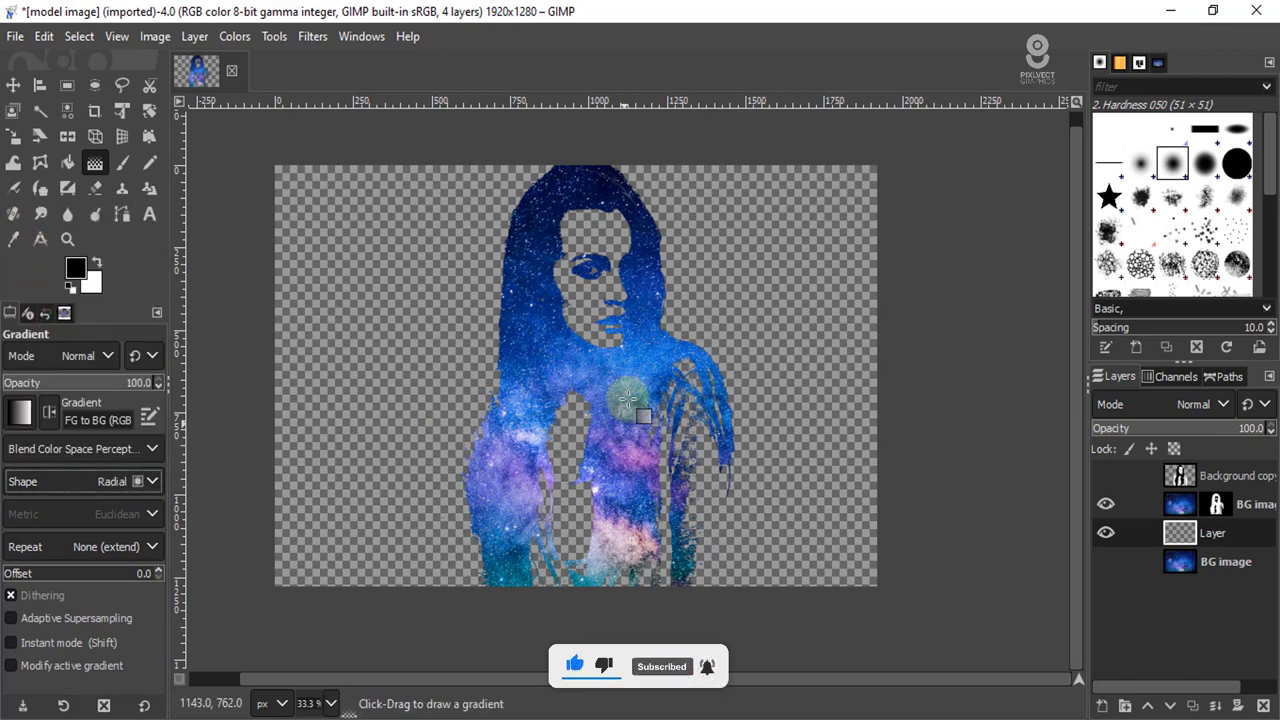
pyautogui.moveTo(573, 354); pyautogui.dragTo(877, 583)
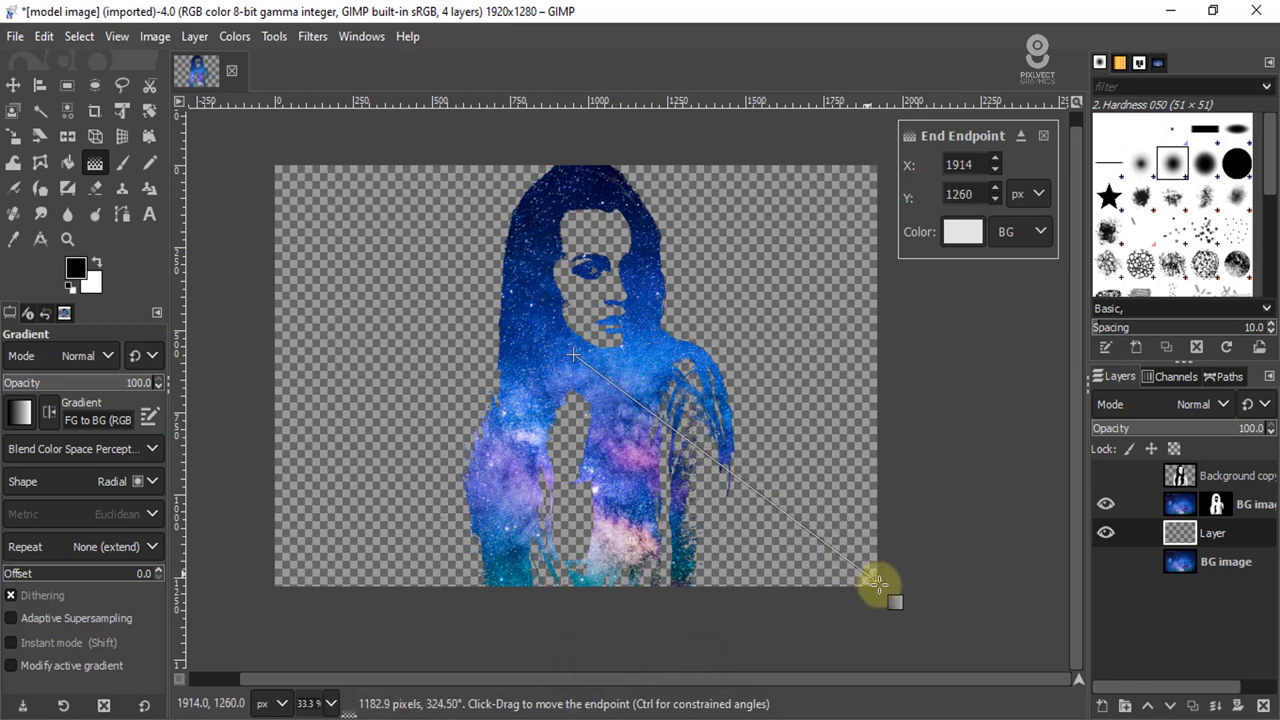
pyautogui.moveTo(877, 583); pyautogui.dragTo(879, 585)
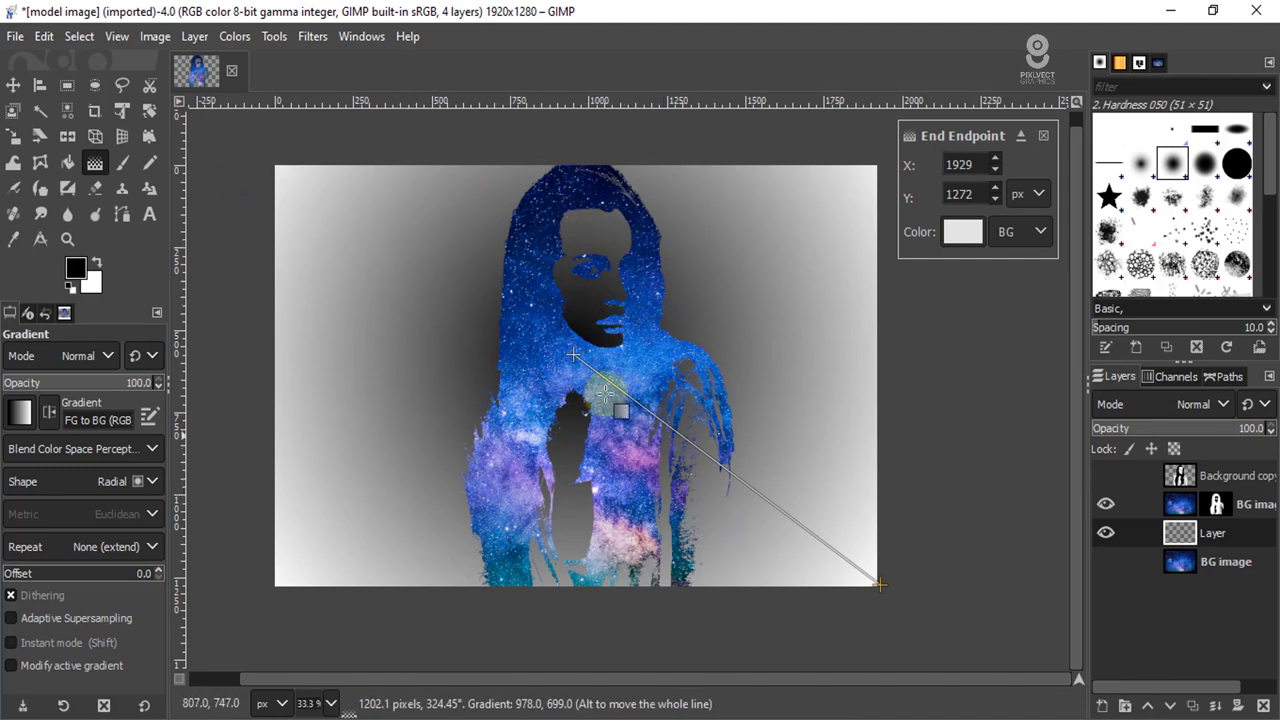
# - Set the gradient's start point colour to dark grey 474646
pyautogui.click(573, 354)
pyautogui.click(993, 234)
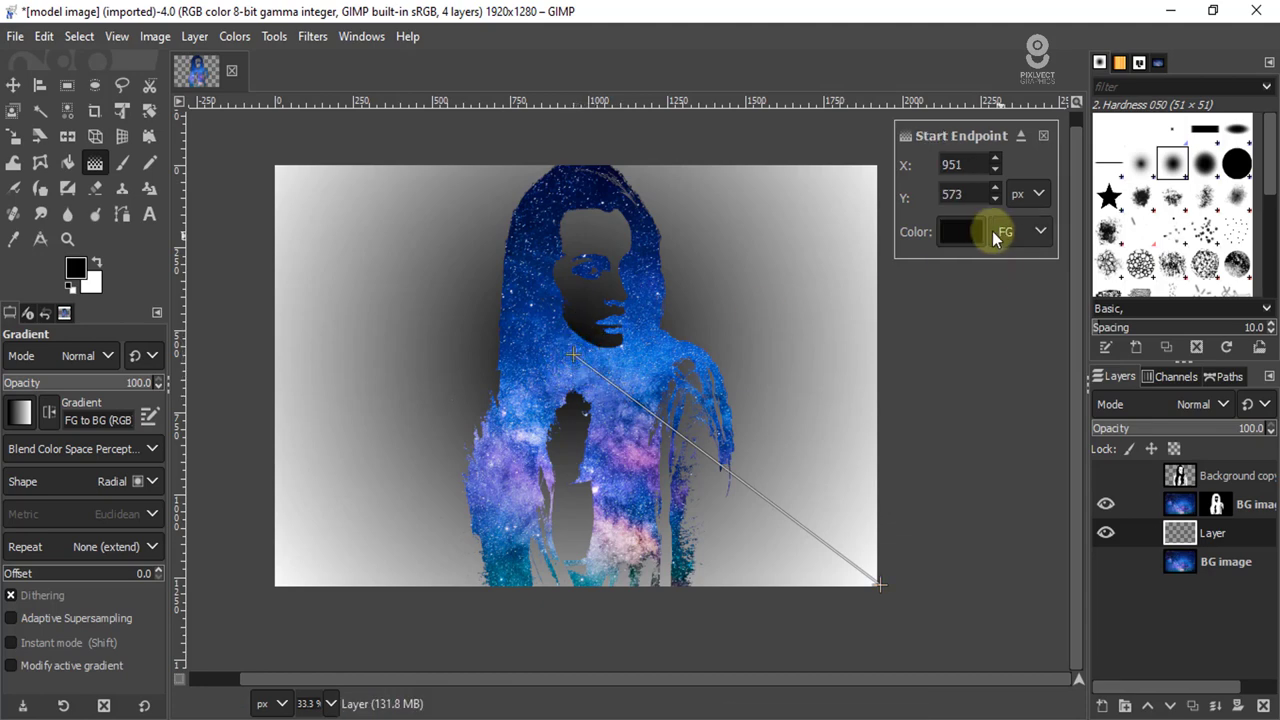
pyautogui.click(1035, 428)
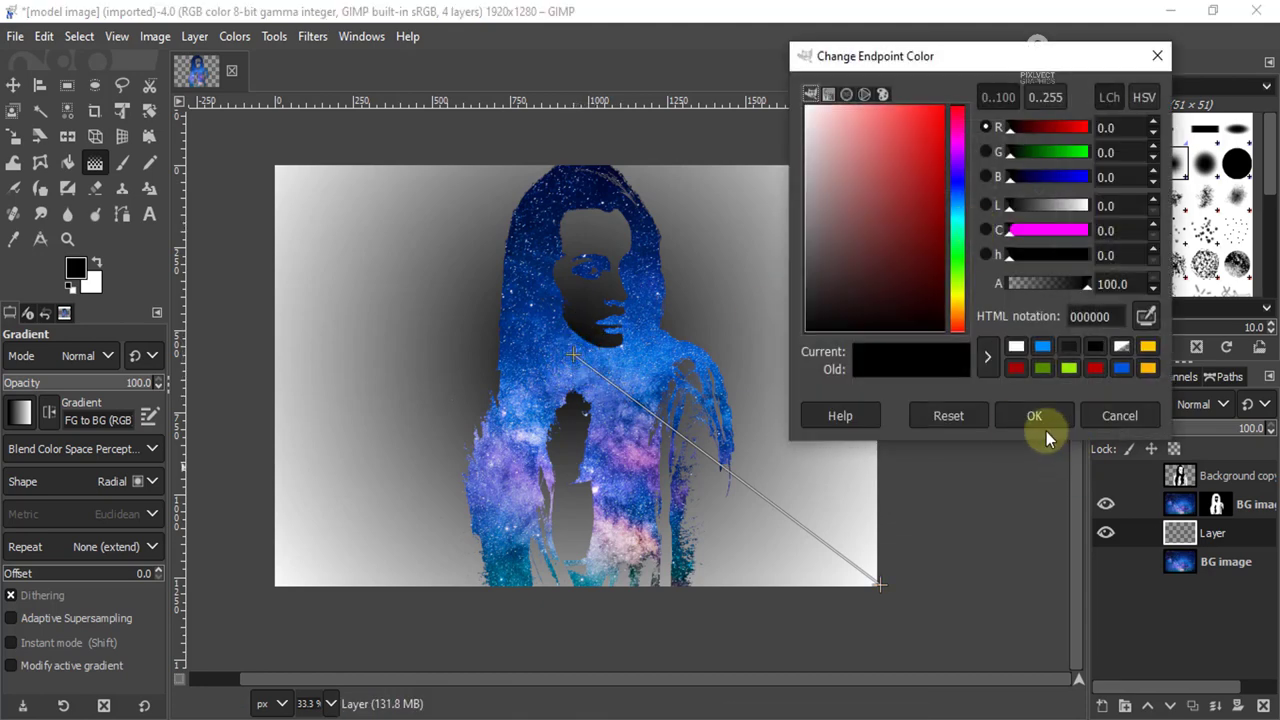
pyautogui.moveTo(837, 182); pyautogui.dragTo(752, 278)
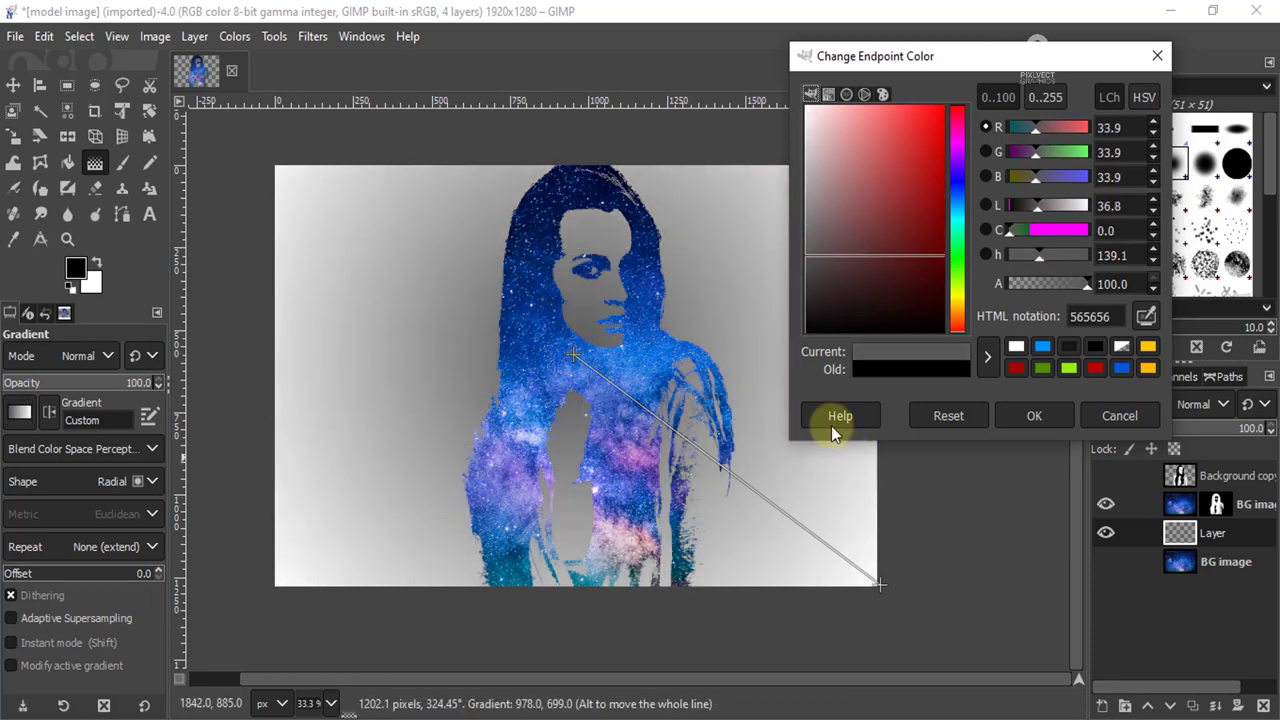
pyautogui.click(806, 267)
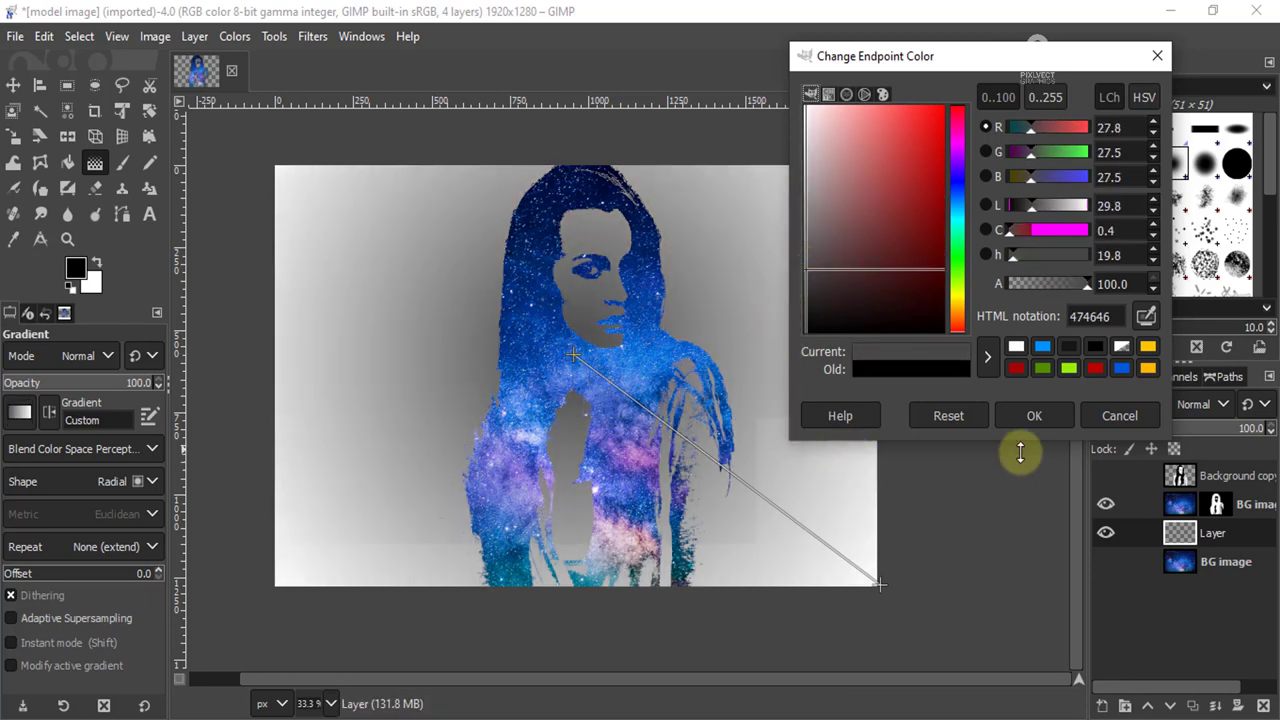
pyautogui.click(1034, 418)
# - Keep the gradient's end point white and reverse the gradient so the centre is light
pyautogui.click(878, 583)
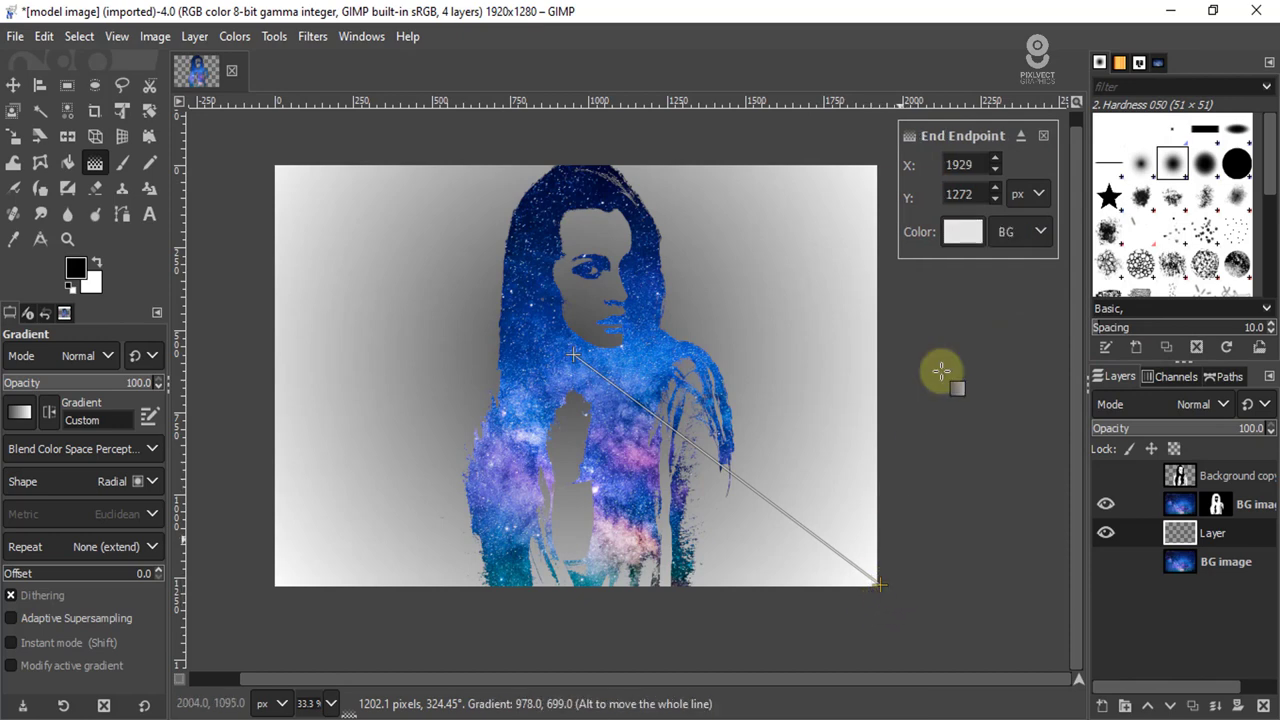
pyautogui.click(958, 231)
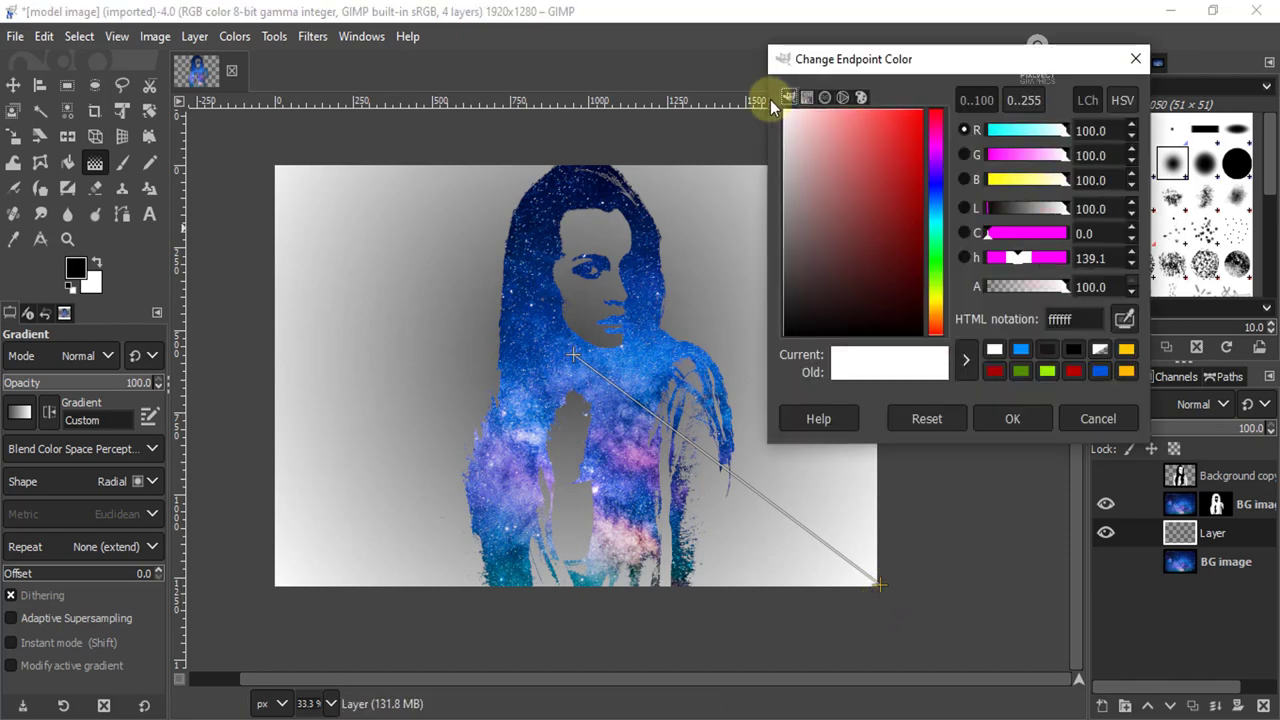
pyautogui.click(1013, 418)
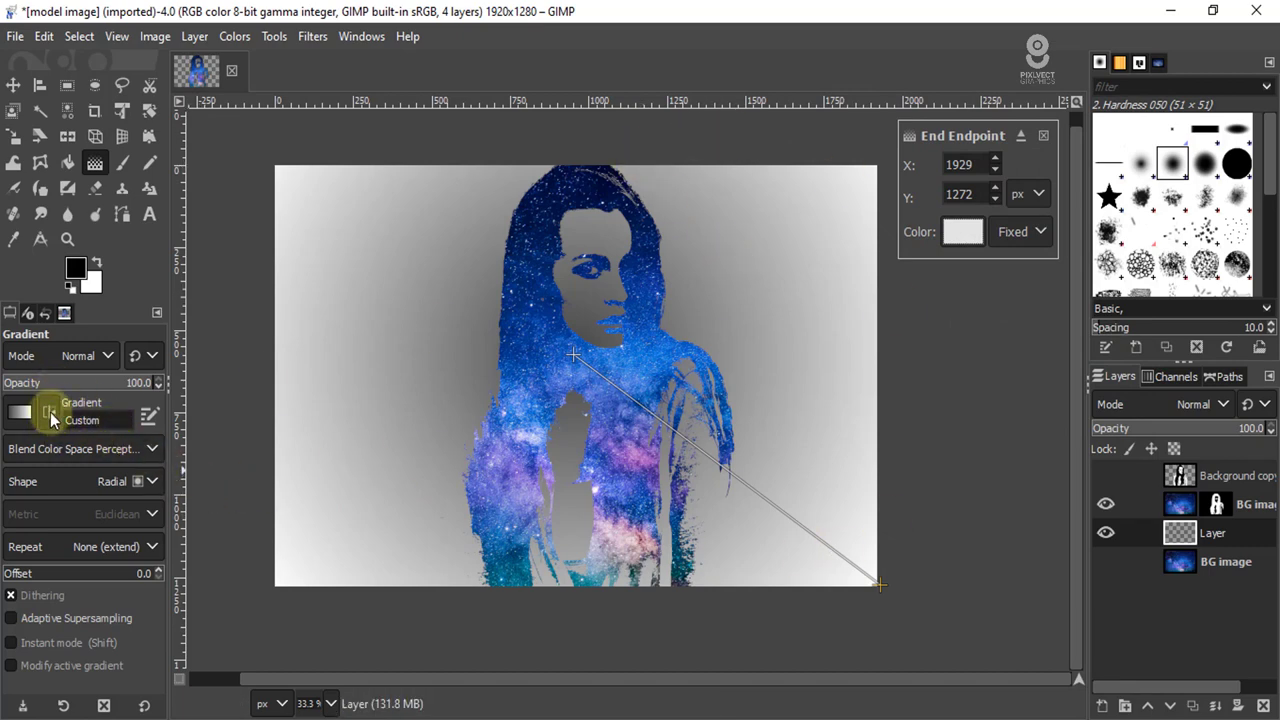
pyautogui.click(50, 412)
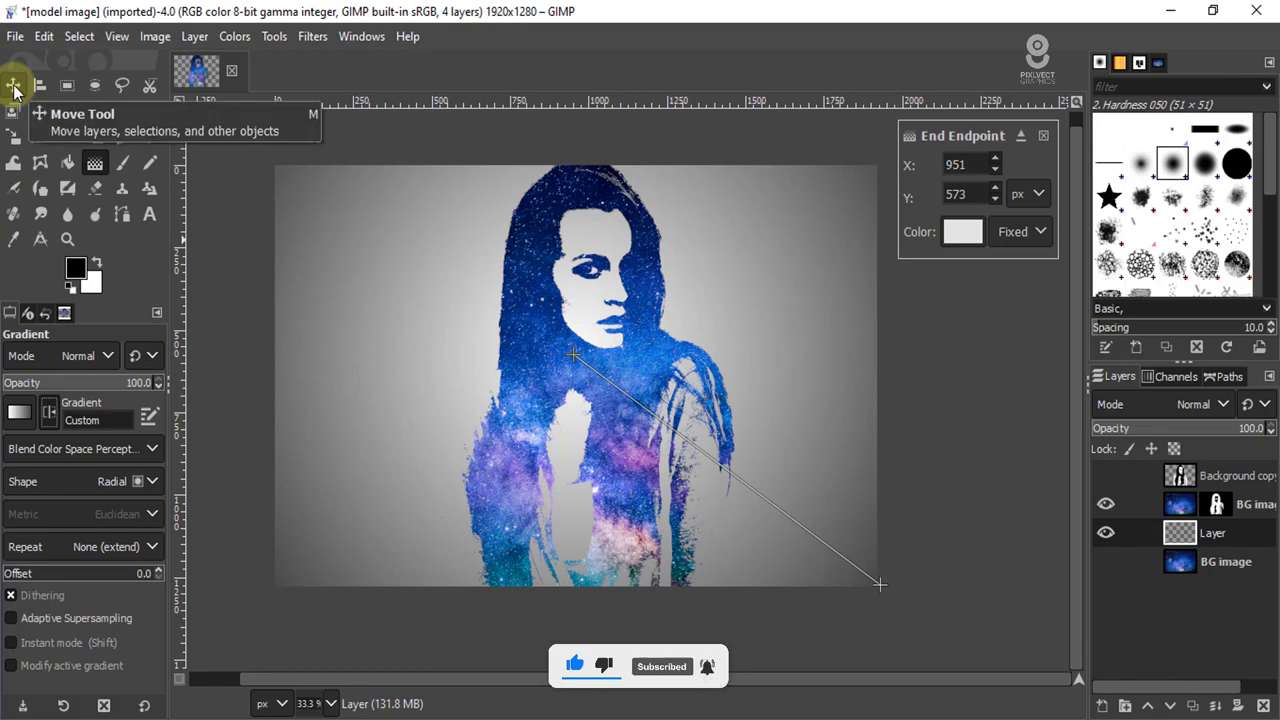
# - Commit the gradient, make the BG image layer visible again, and reselect 'Layer'
pyautogui.click(14, 86)
pyautogui.scroll(4, 605, 285)
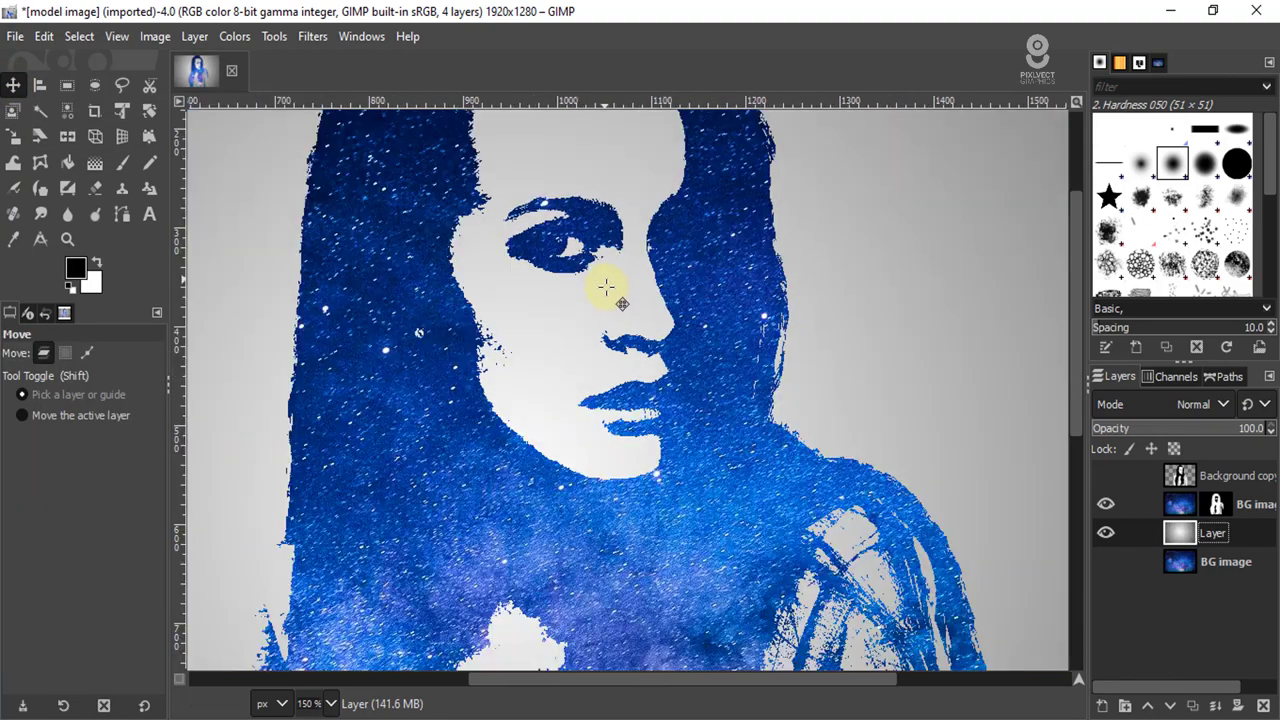
pyautogui.scroll(-3, 606, 287)
pyautogui.scroll(-1, 606, 290)
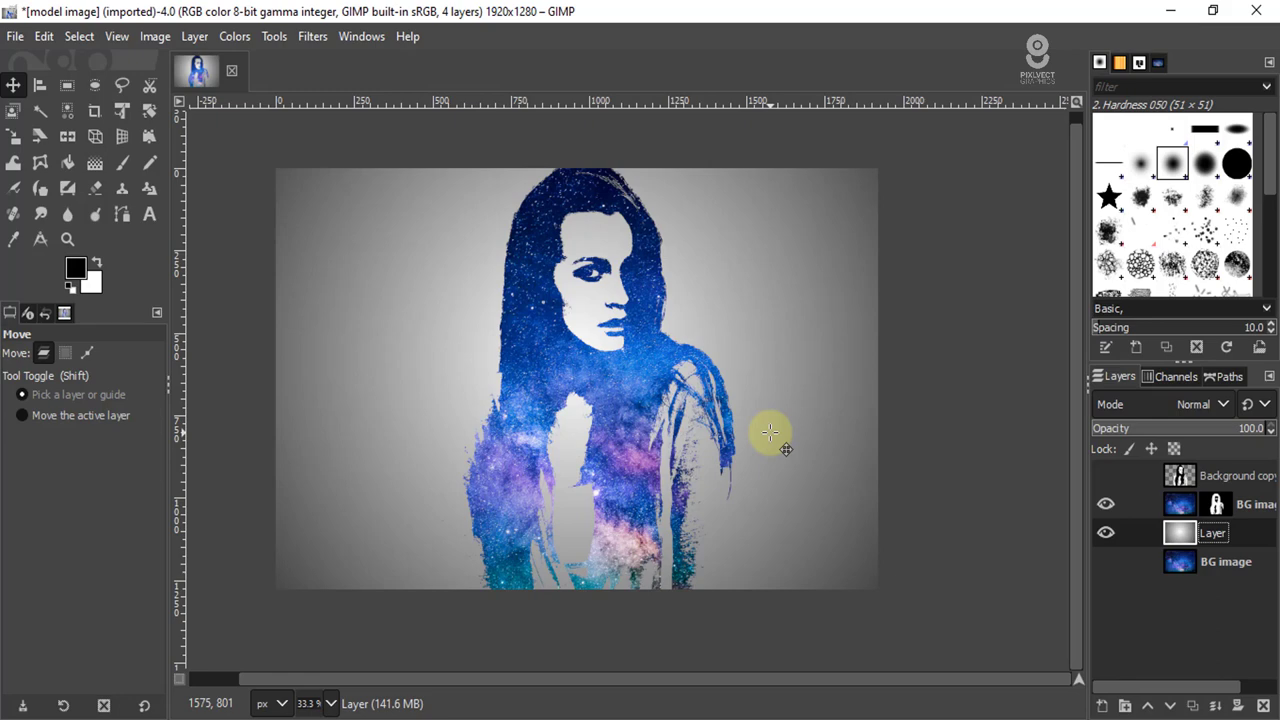
pyautogui.click(1236, 566)
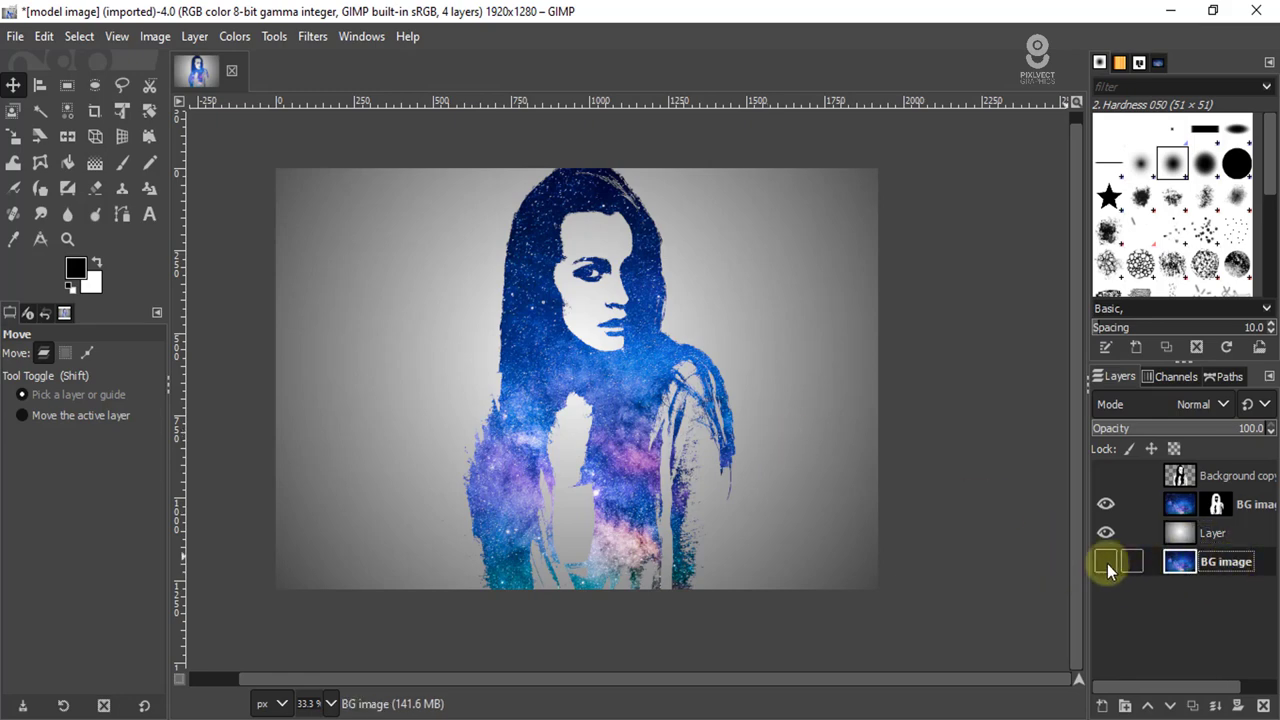
pyautogui.click(1106, 564)
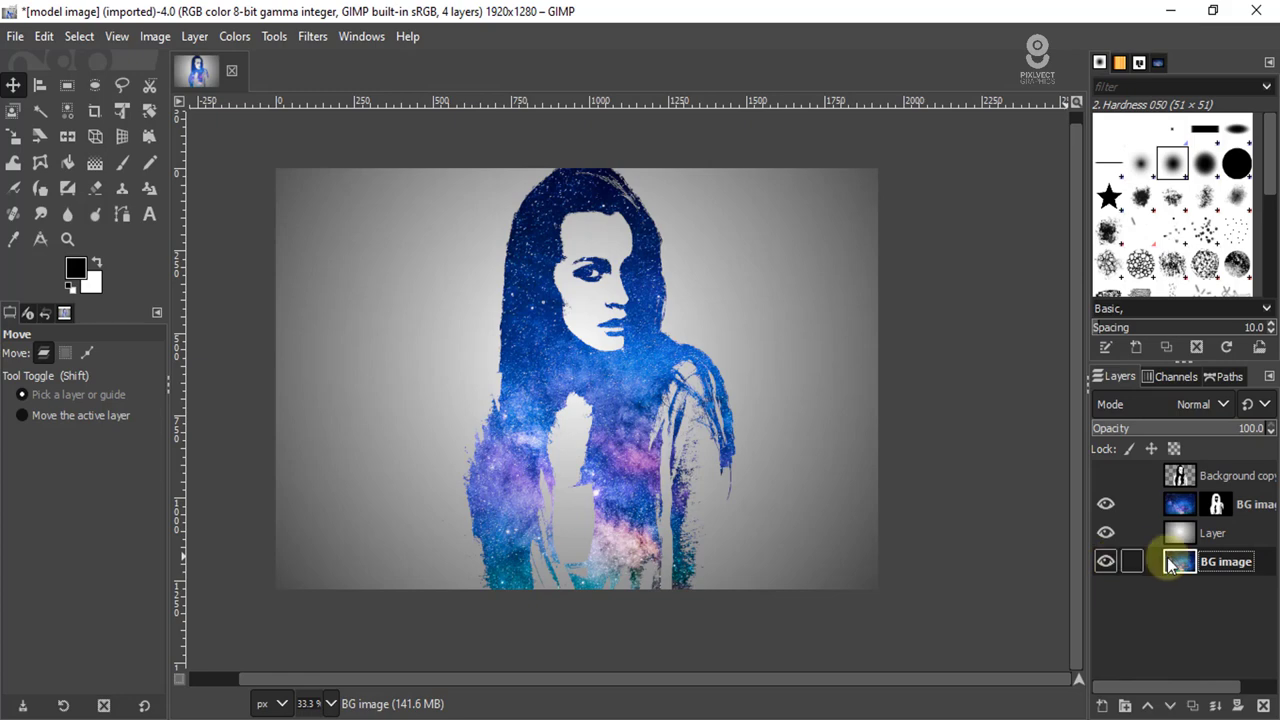
pyautogui.click(1228, 537)
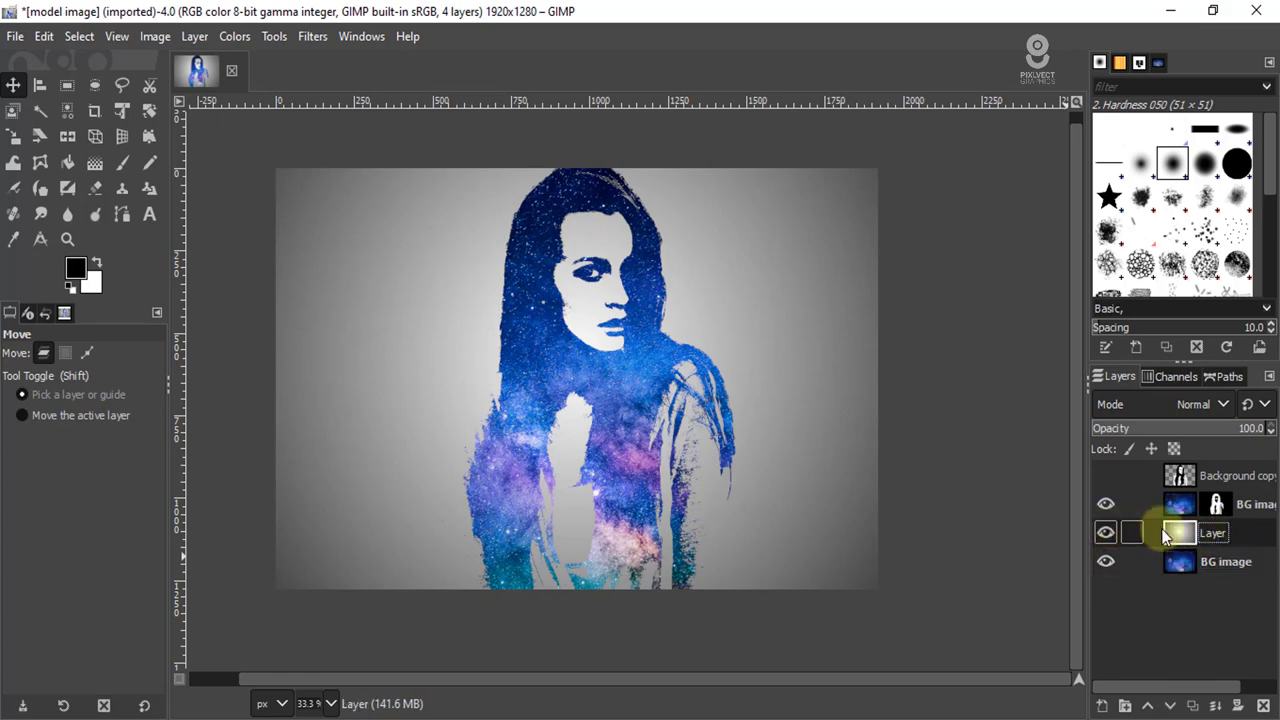
pyautogui.click(1177, 540)
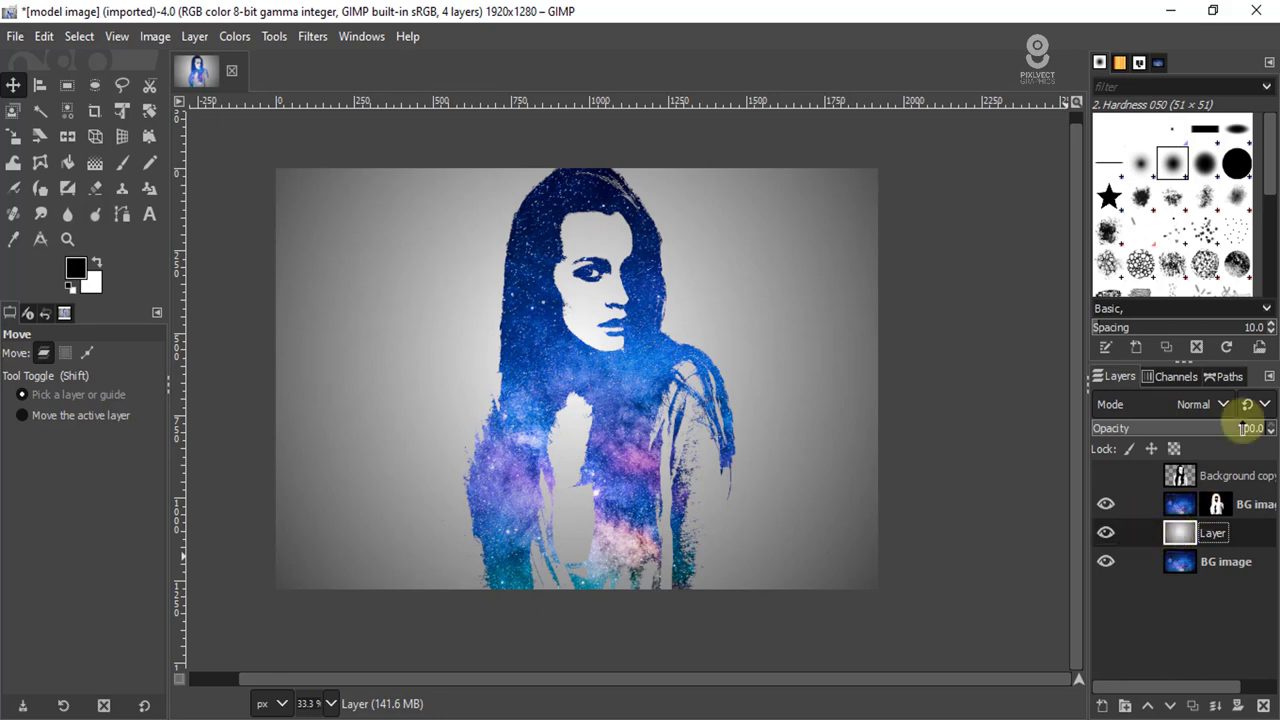
# - Compare Lighten only, Luma lighten only, Screen and Dodge modes on 'Layer', keeping Lighten only
pyautogui.click(1224, 404)
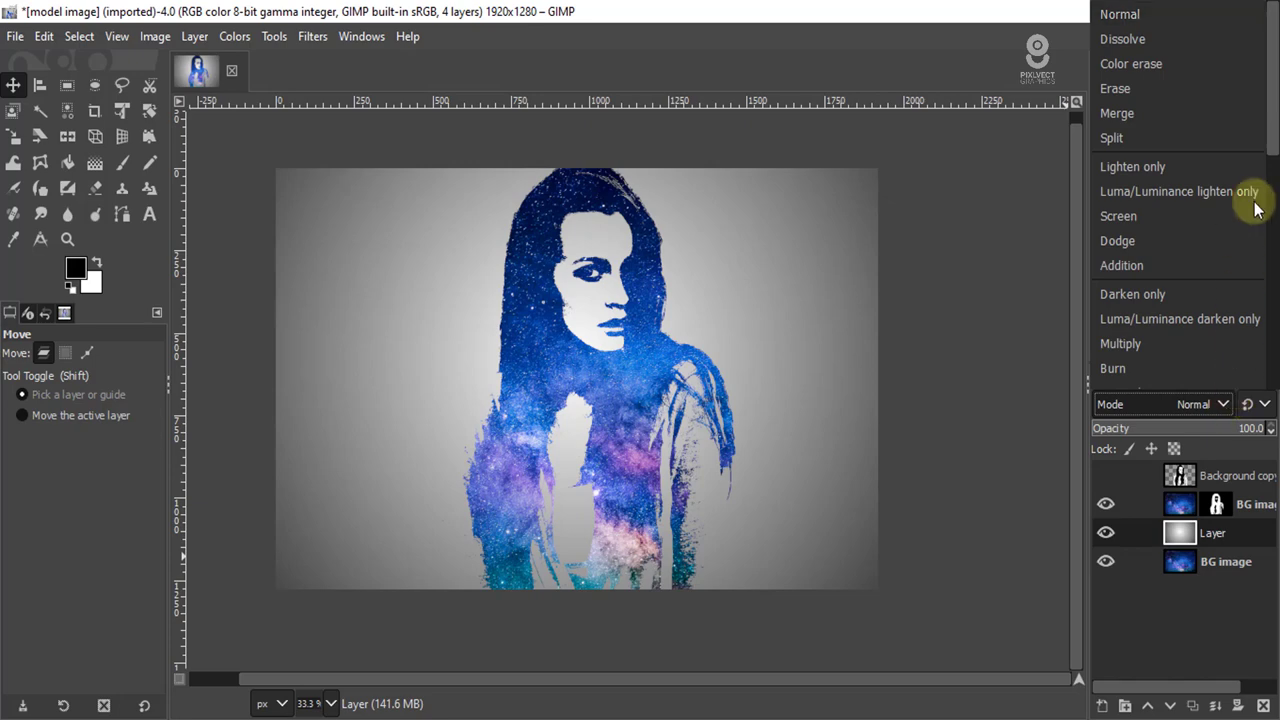
pyautogui.click(1174, 167)
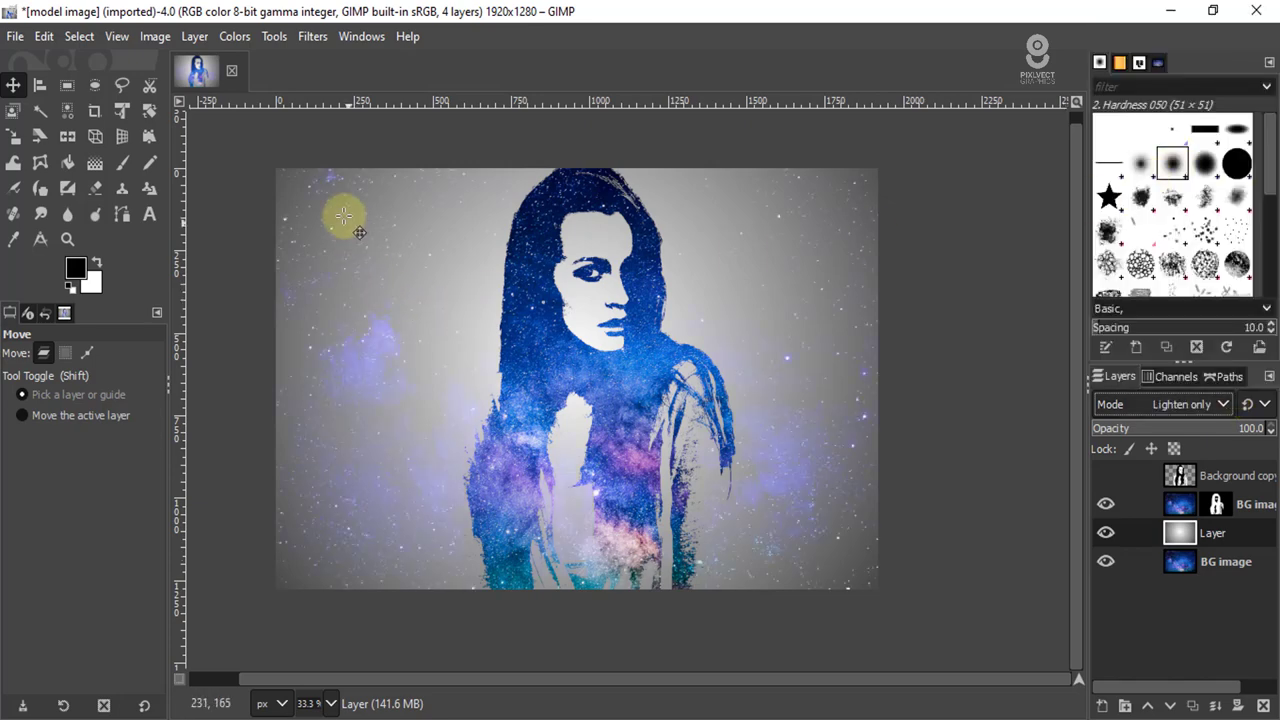
pyautogui.click(1207, 404)
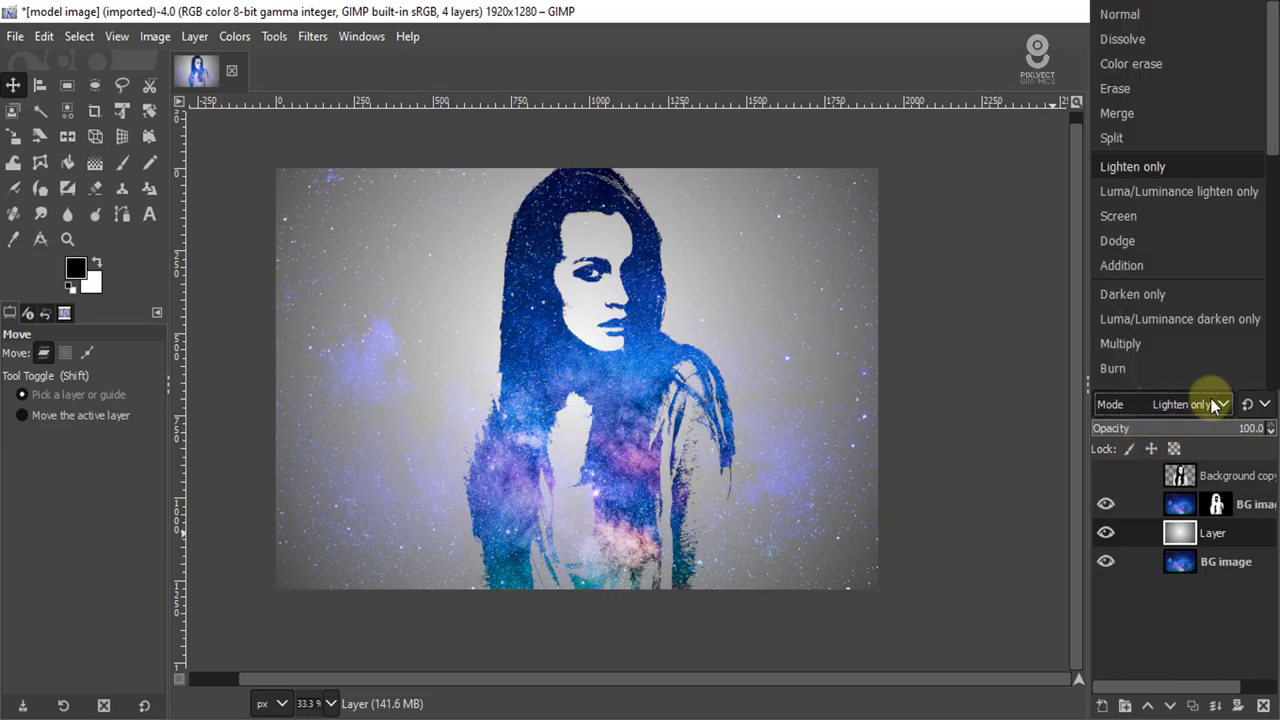
pyautogui.click(1147, 195)
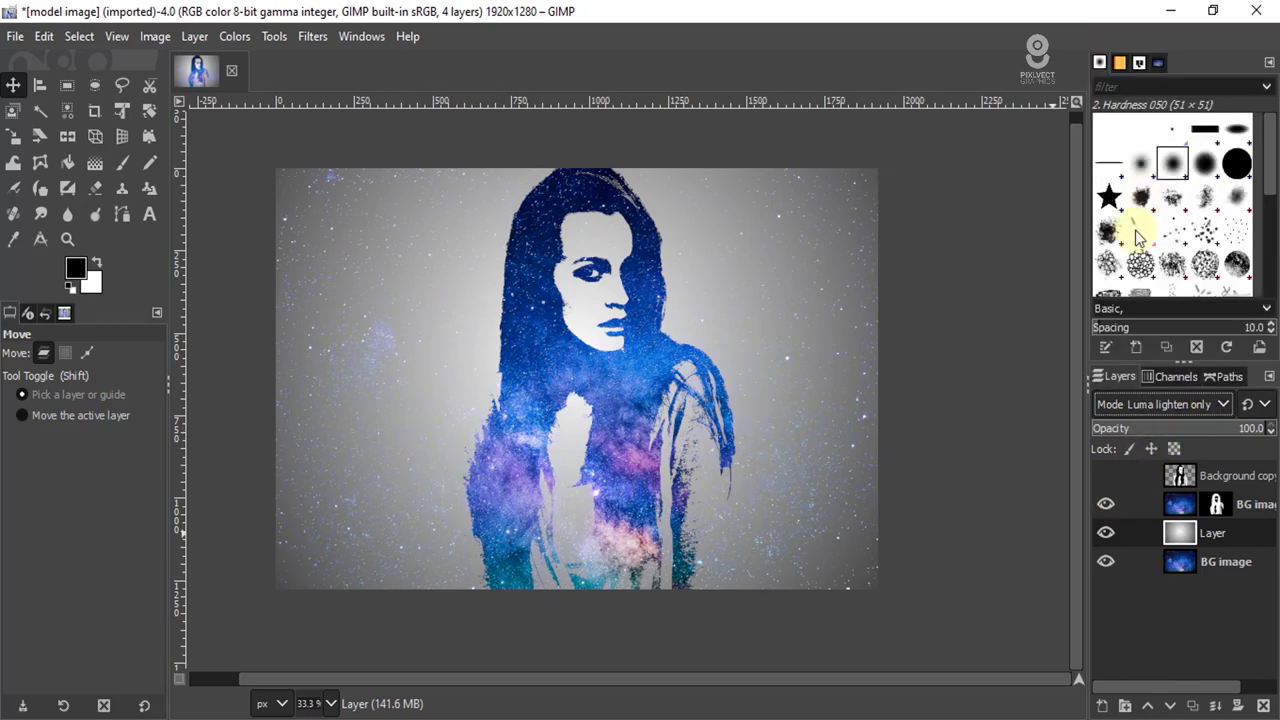
pyautogui.click(1166, 404)
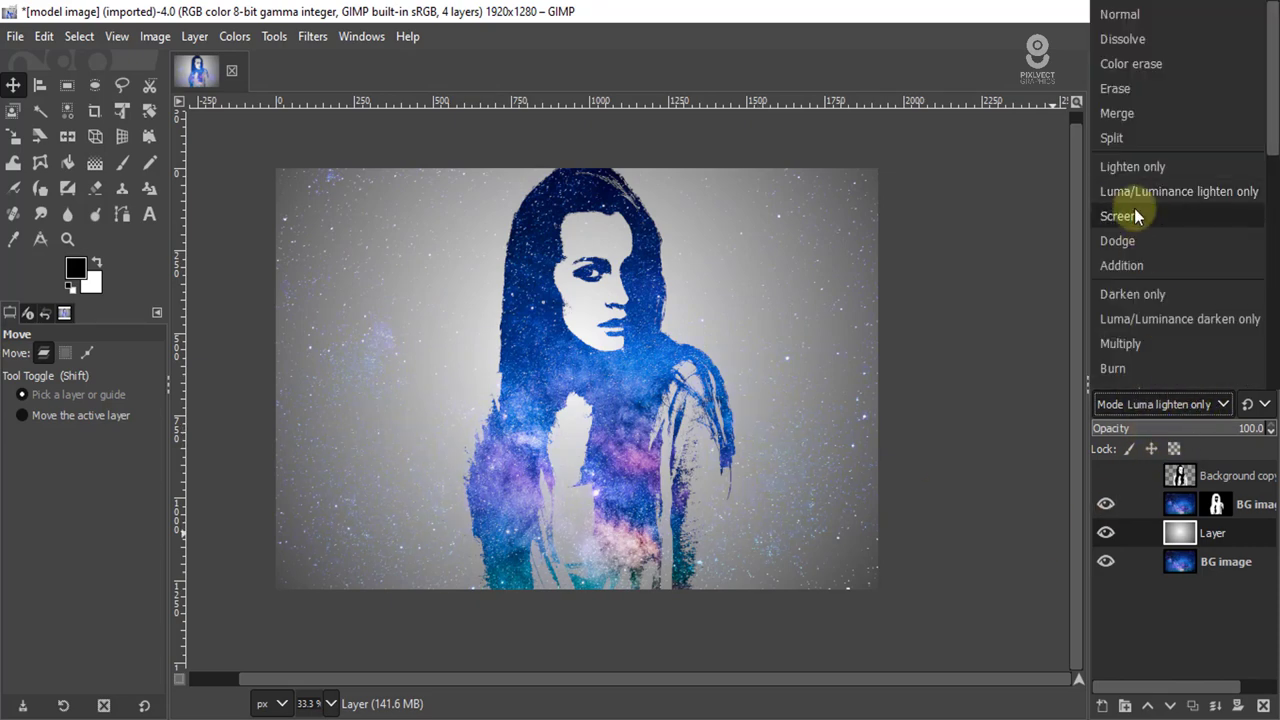
pyautogui.click(1135, 217)
pyautogui.moveTo(1220, 475)
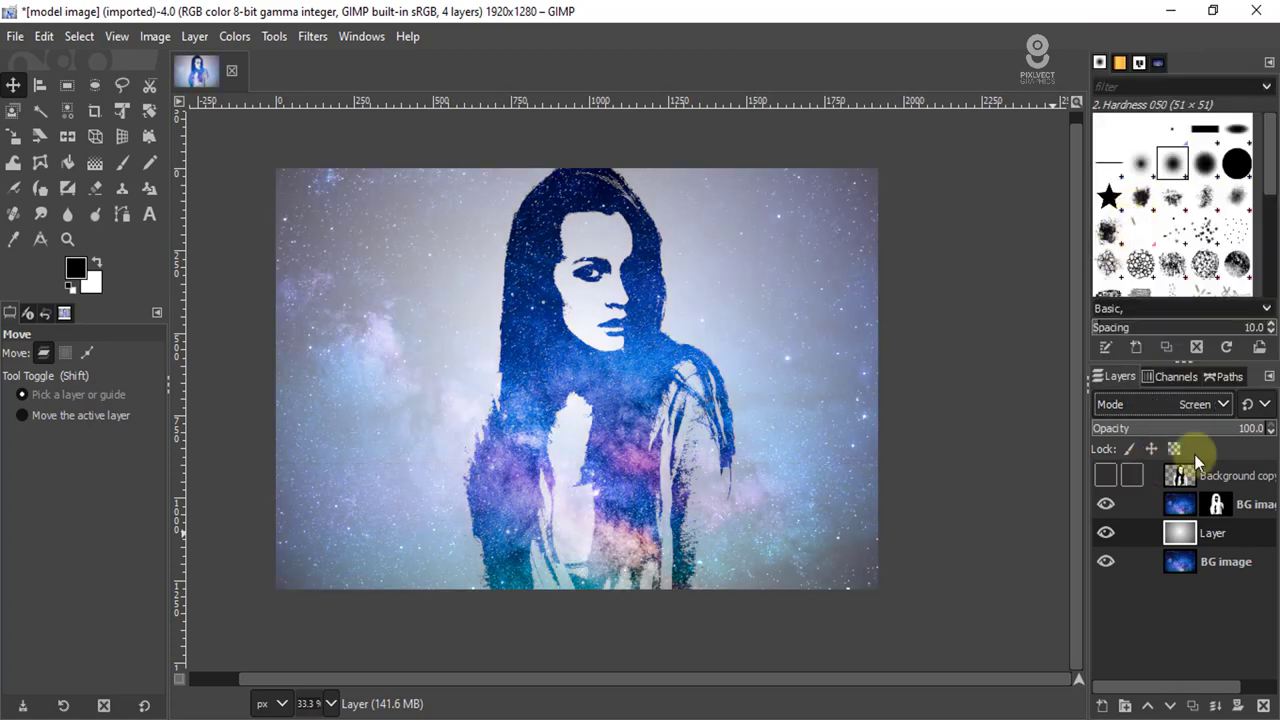
pyautogui.click(1207, 404)
pyautogui.click(1123, 243)
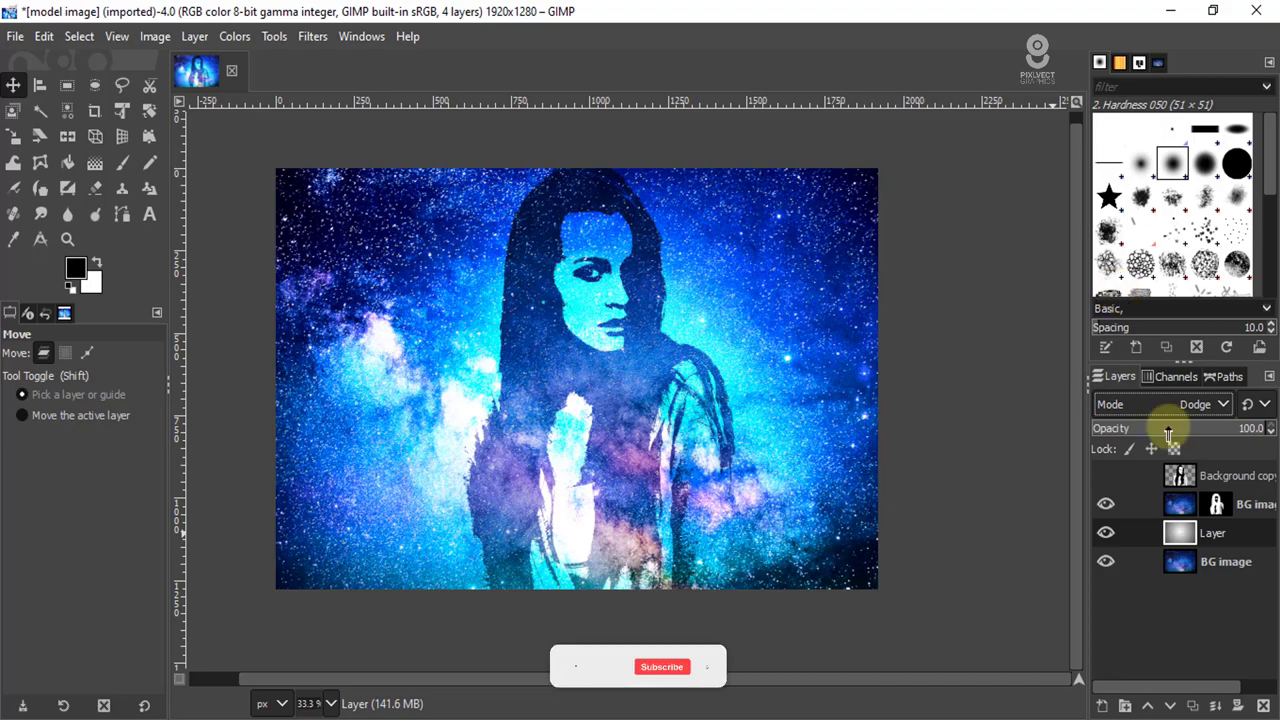
pyautogui.click(1200, 405)
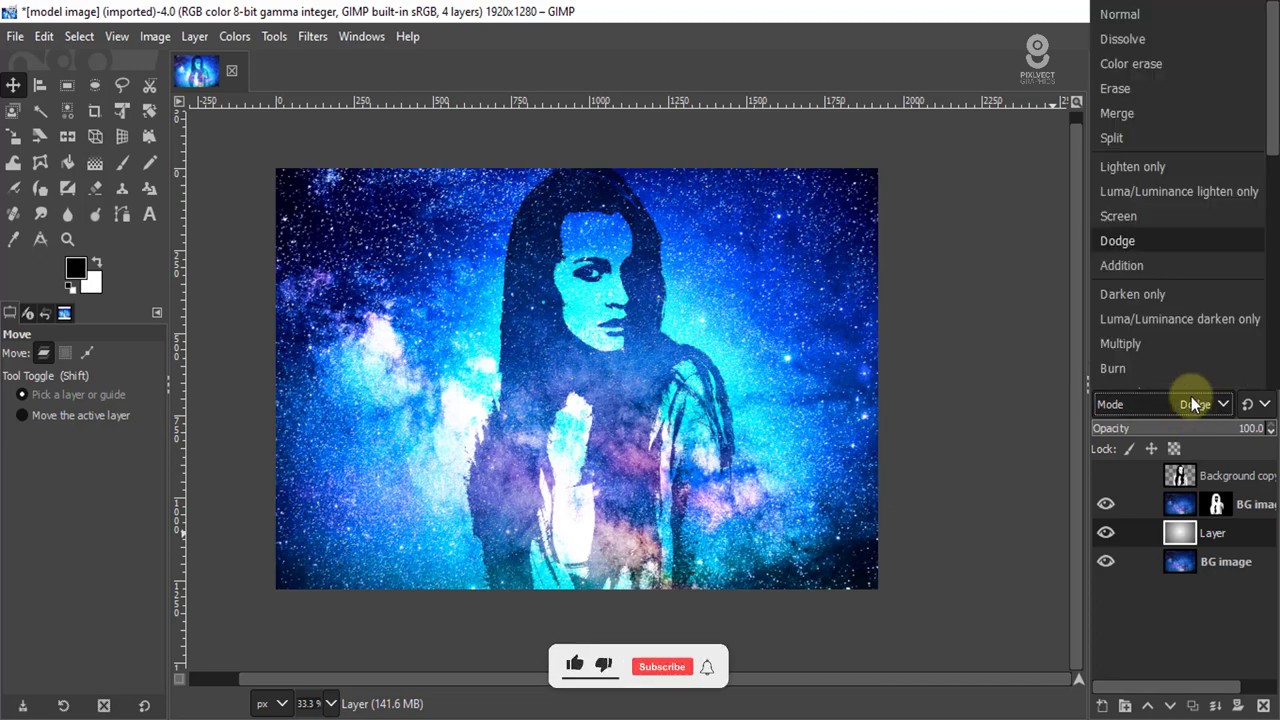
pyautogui.click(1119, 167)
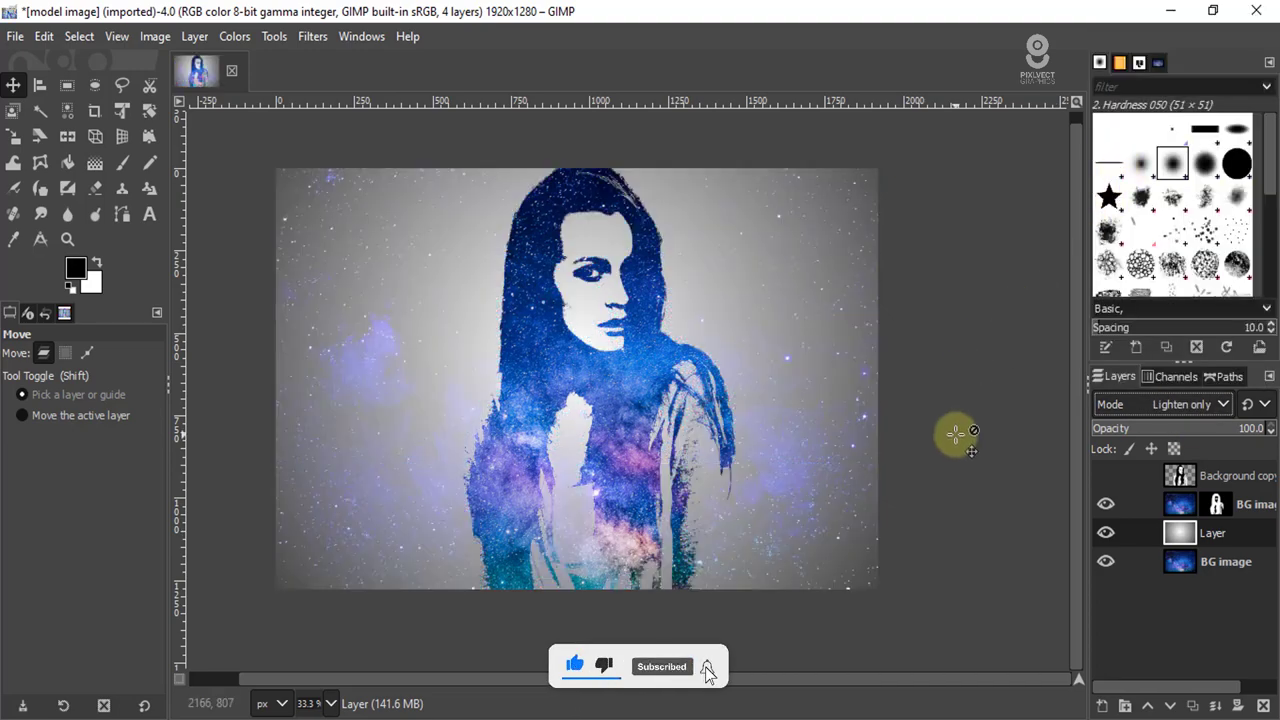